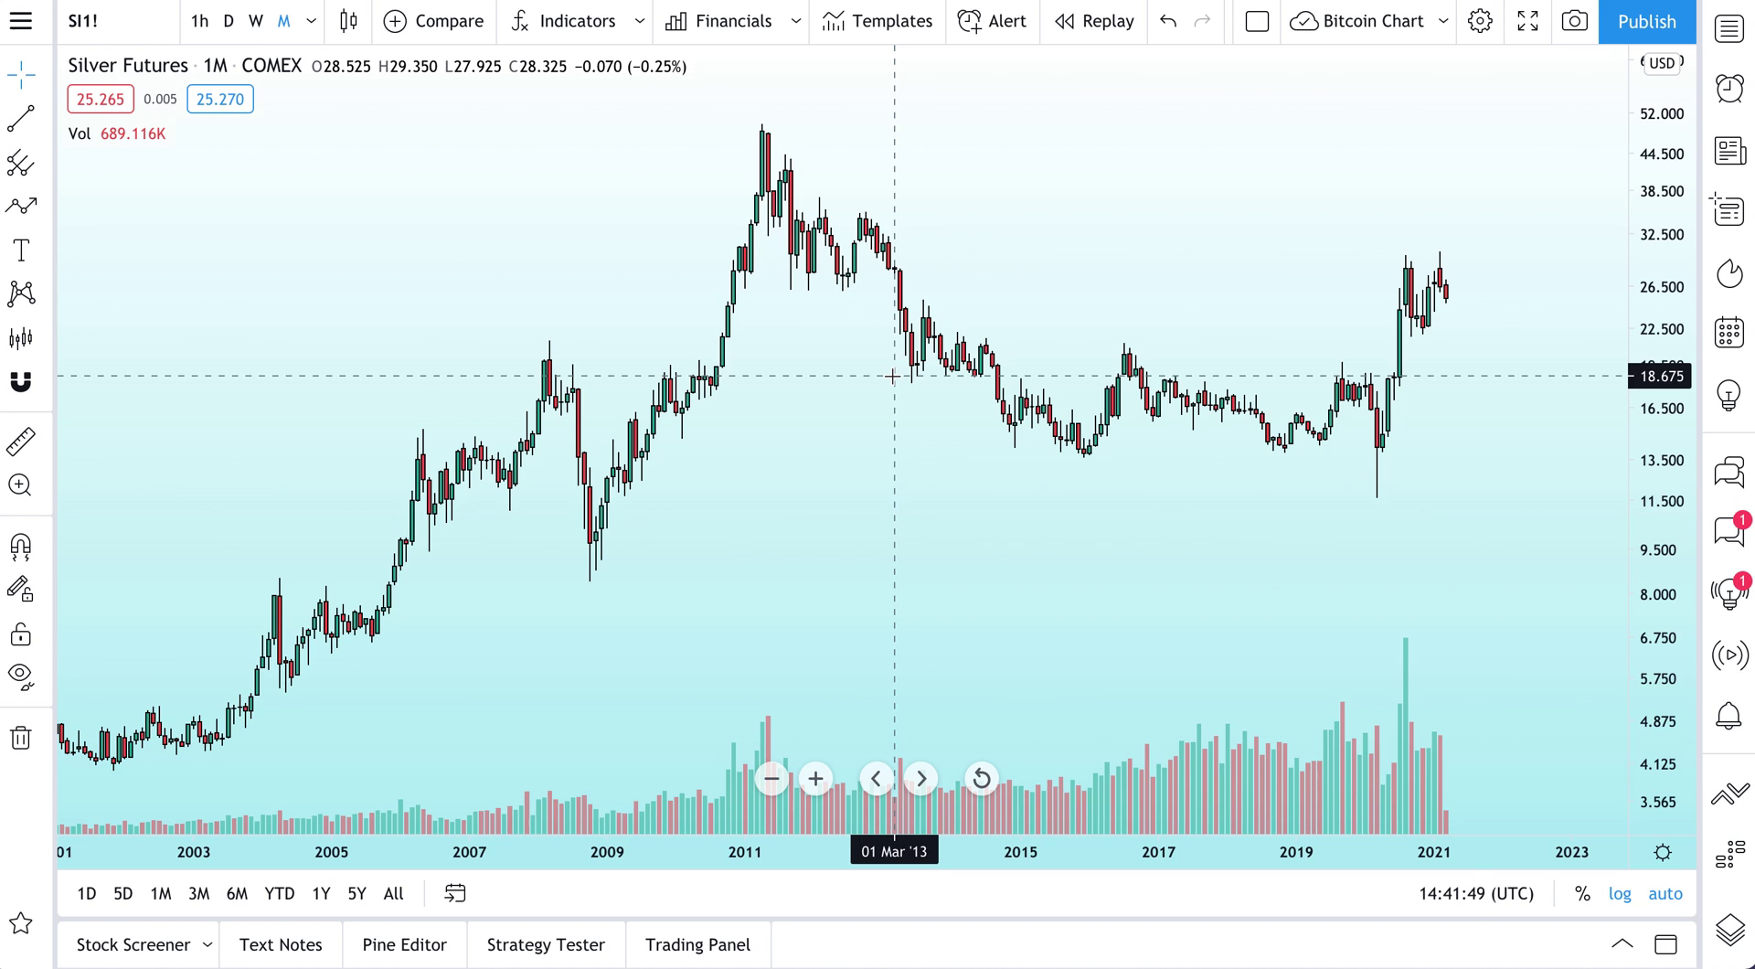
# Step: Place the Silver Futures price scale on the left side of the chart
pyautogui.rightClick(1645, 169)
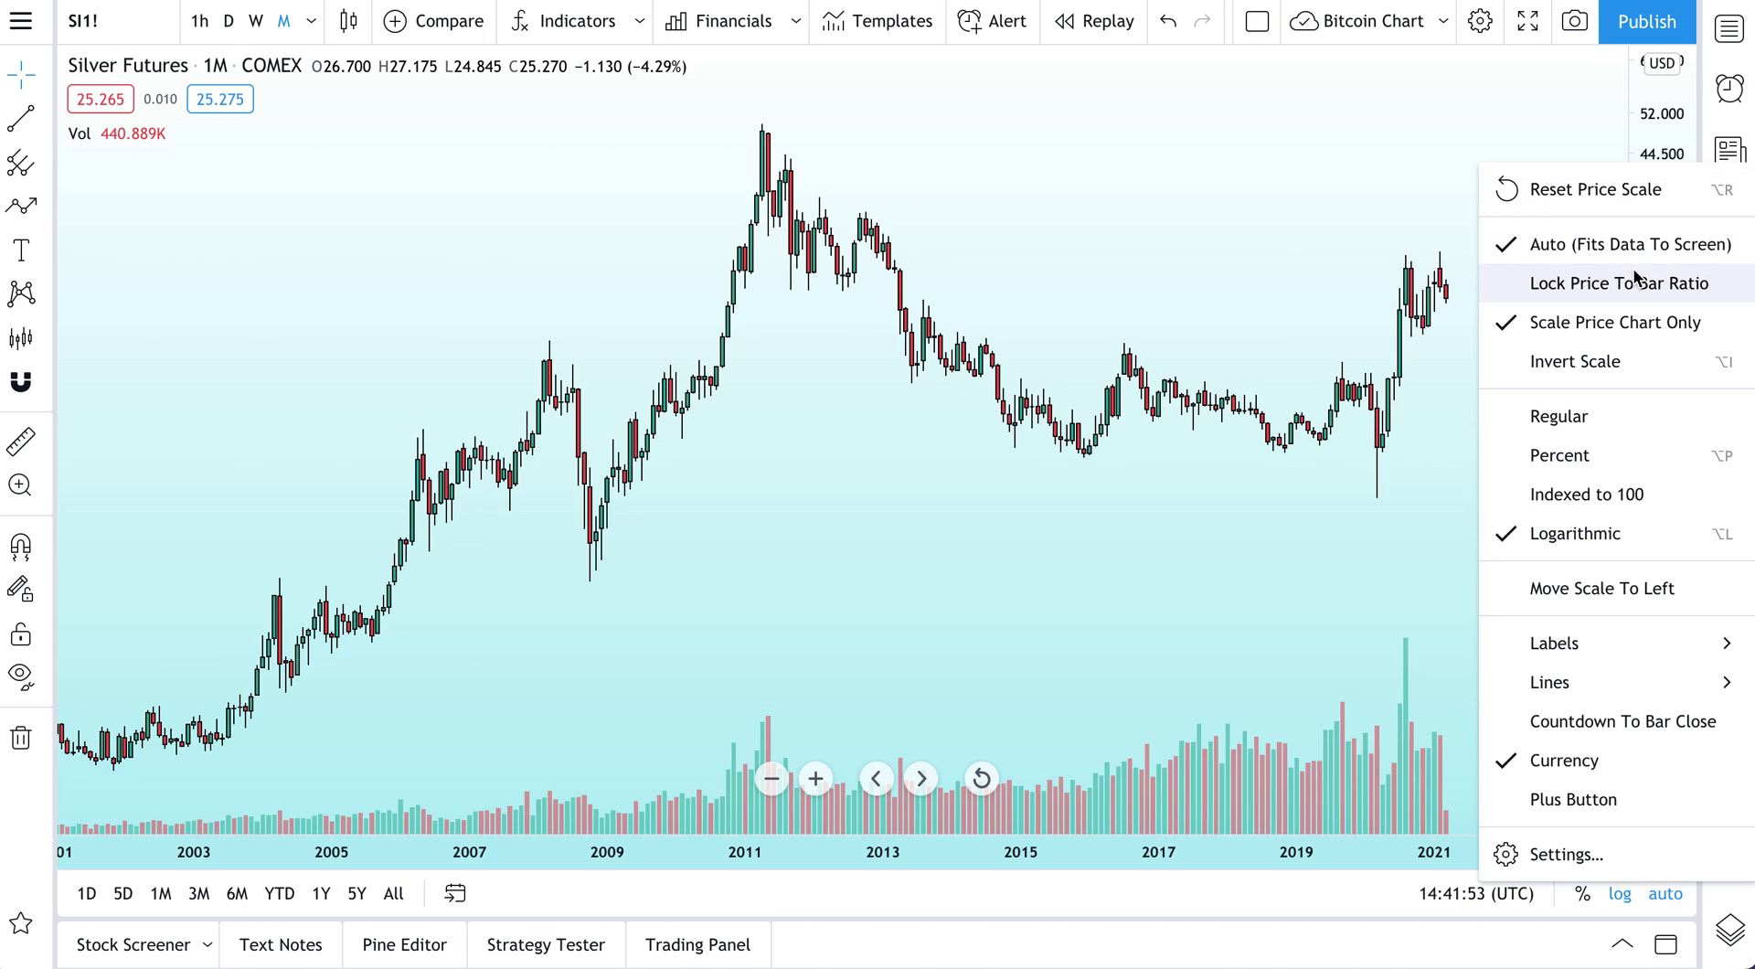
pyautogui.moveTo(1586, 674)
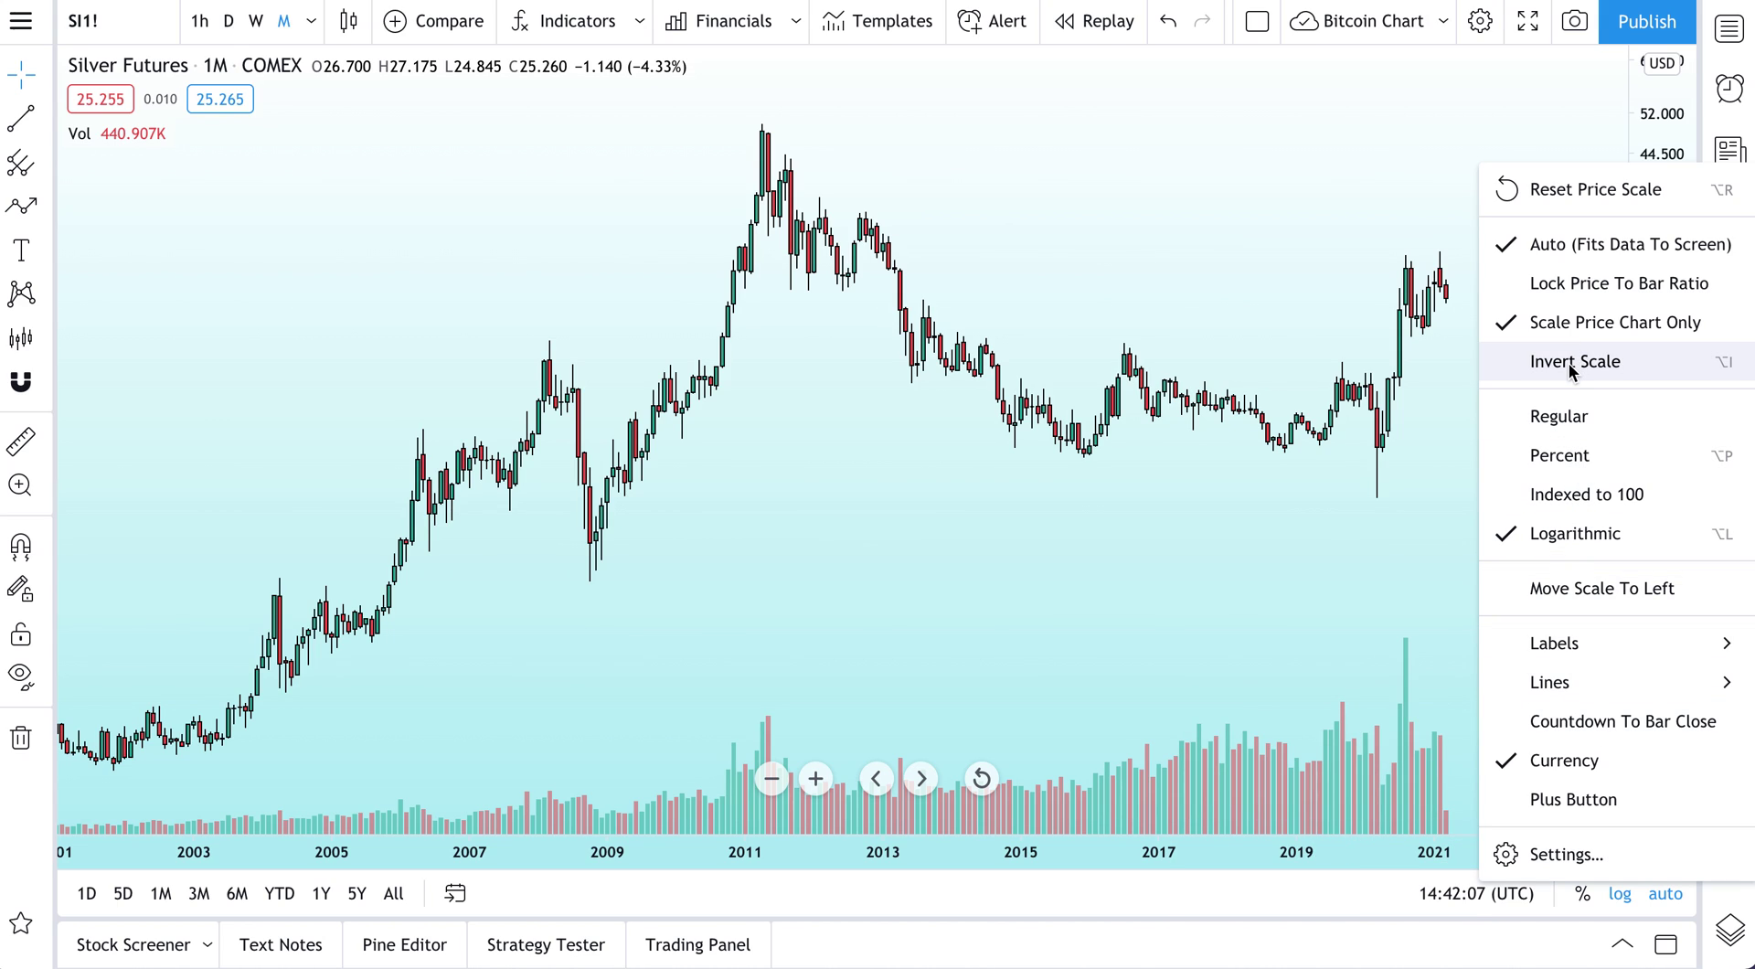
pyautogui.click(1583, 592)
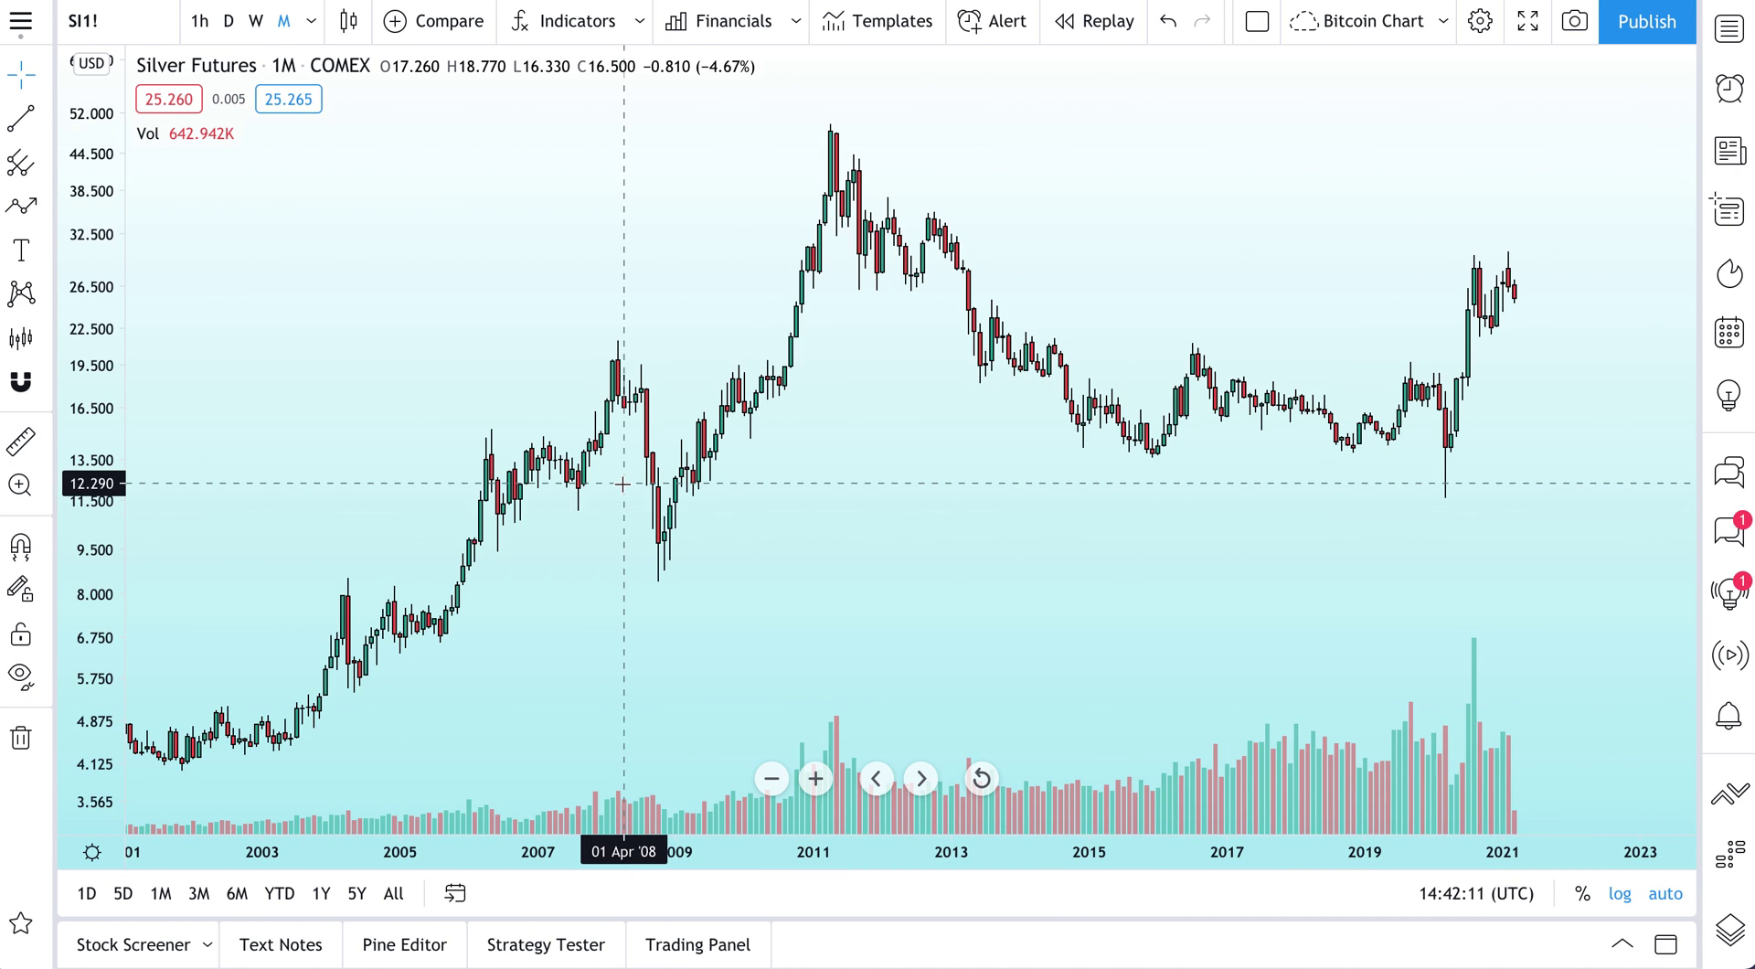
# Step: Reset the price scale, turn off Auto and Scale Price Chart Only, and toggle Lock Price To Bar Ratio
pyautogui.rightClick(95, 240)
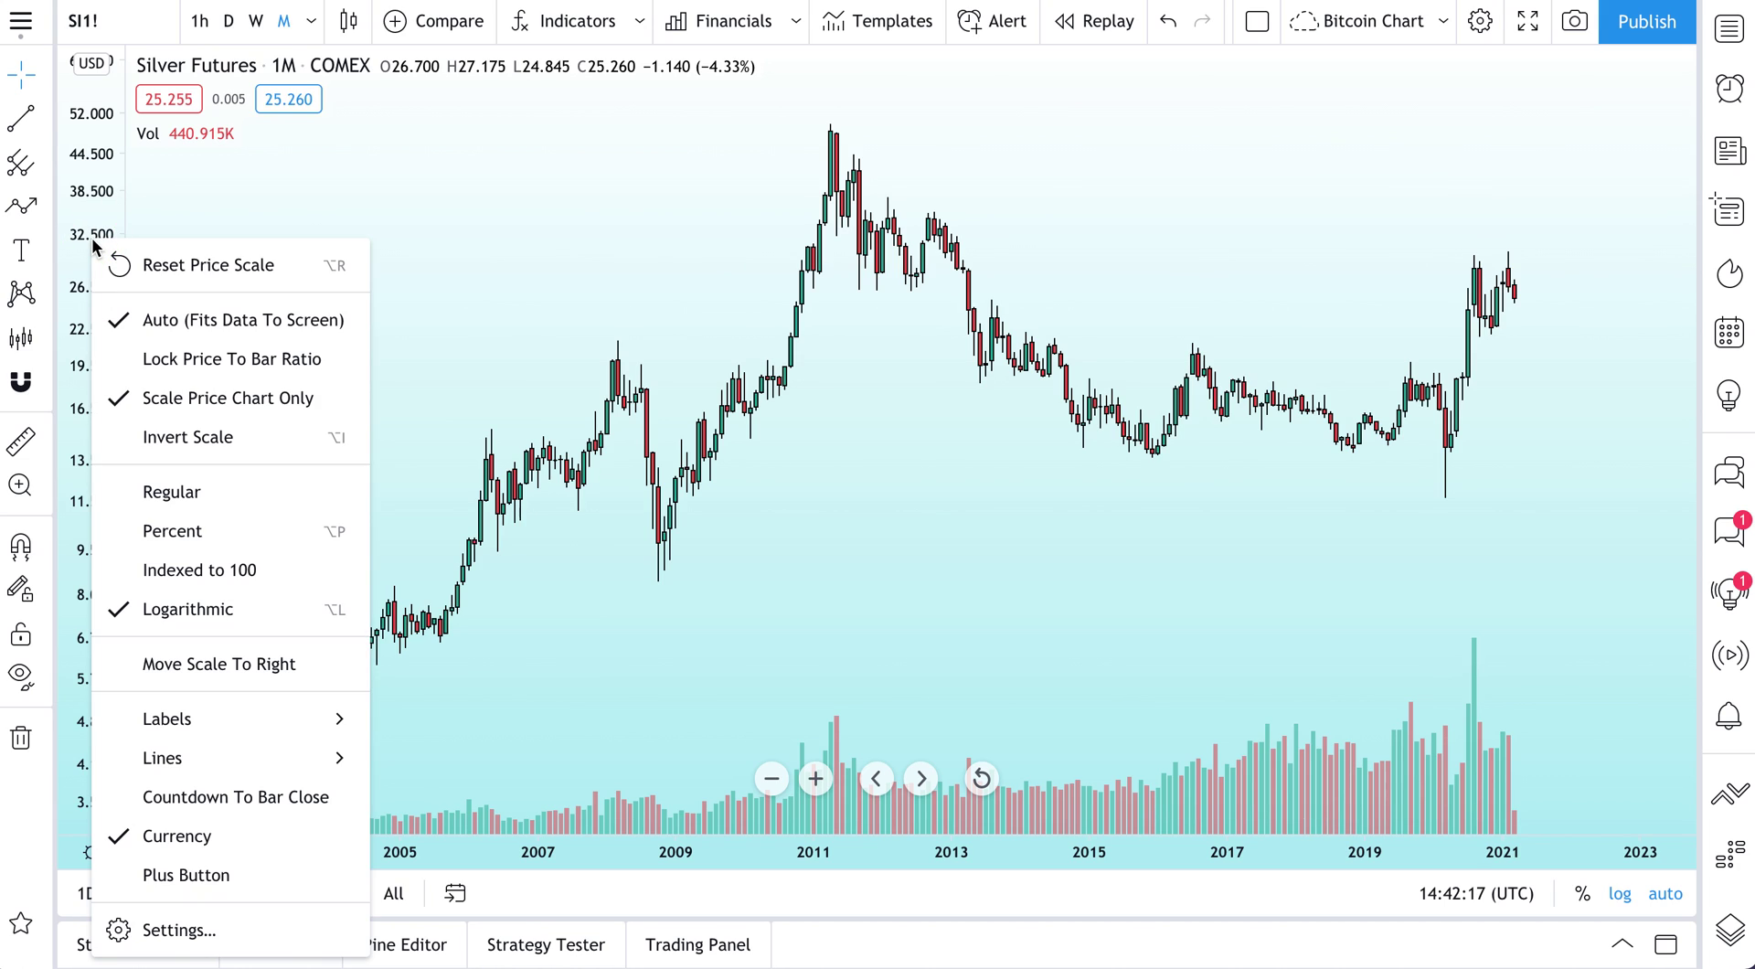
pyautogui.click(108, 262)
pyautogui.rightClick(99, 250)
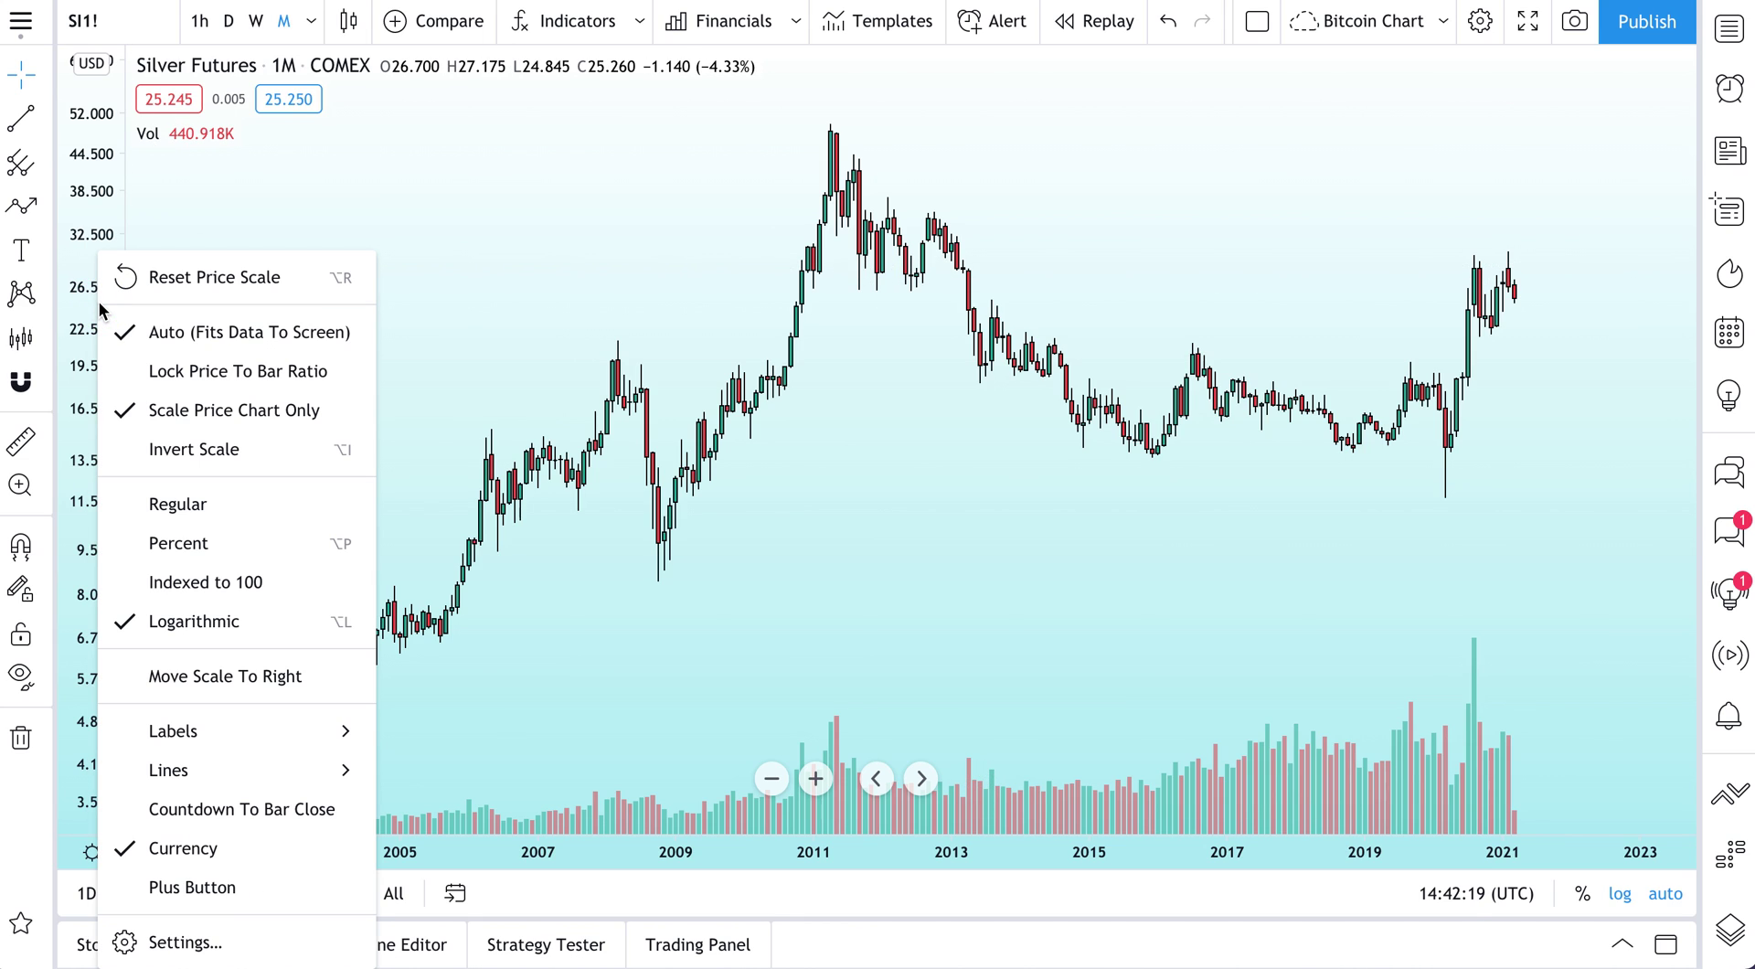
pyautogui.click(216, 335)
pyautogui.rightClick(103, 366)
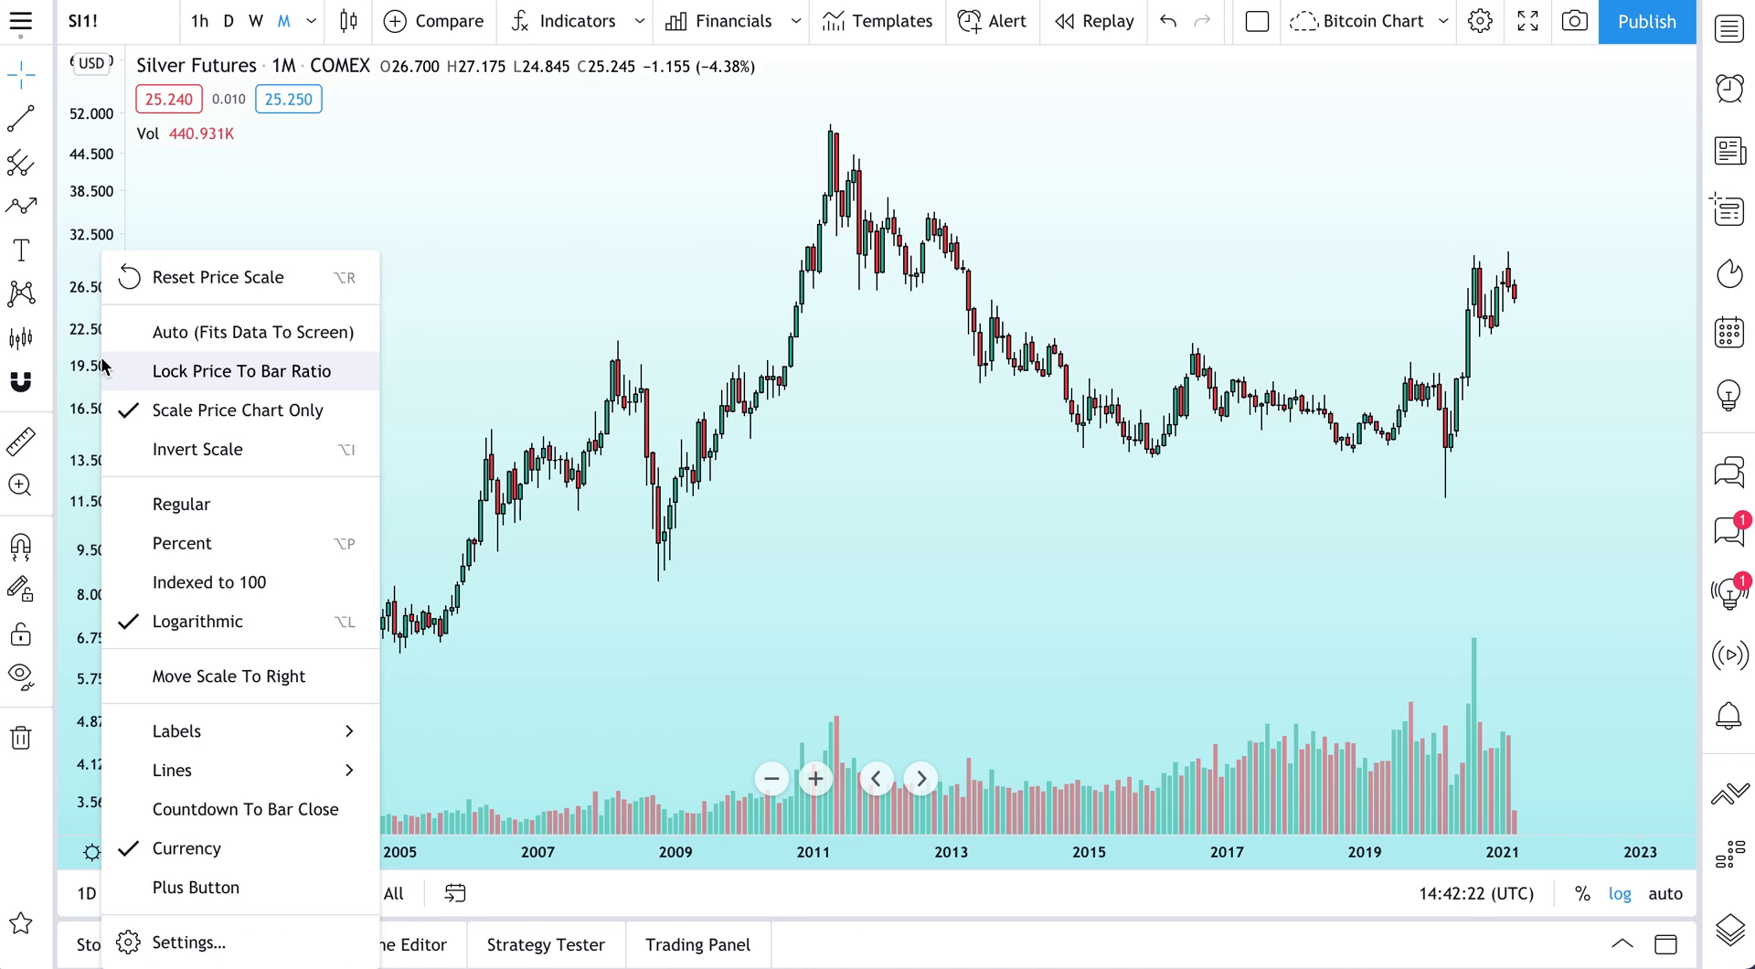
pyautogui.click(185, 410)
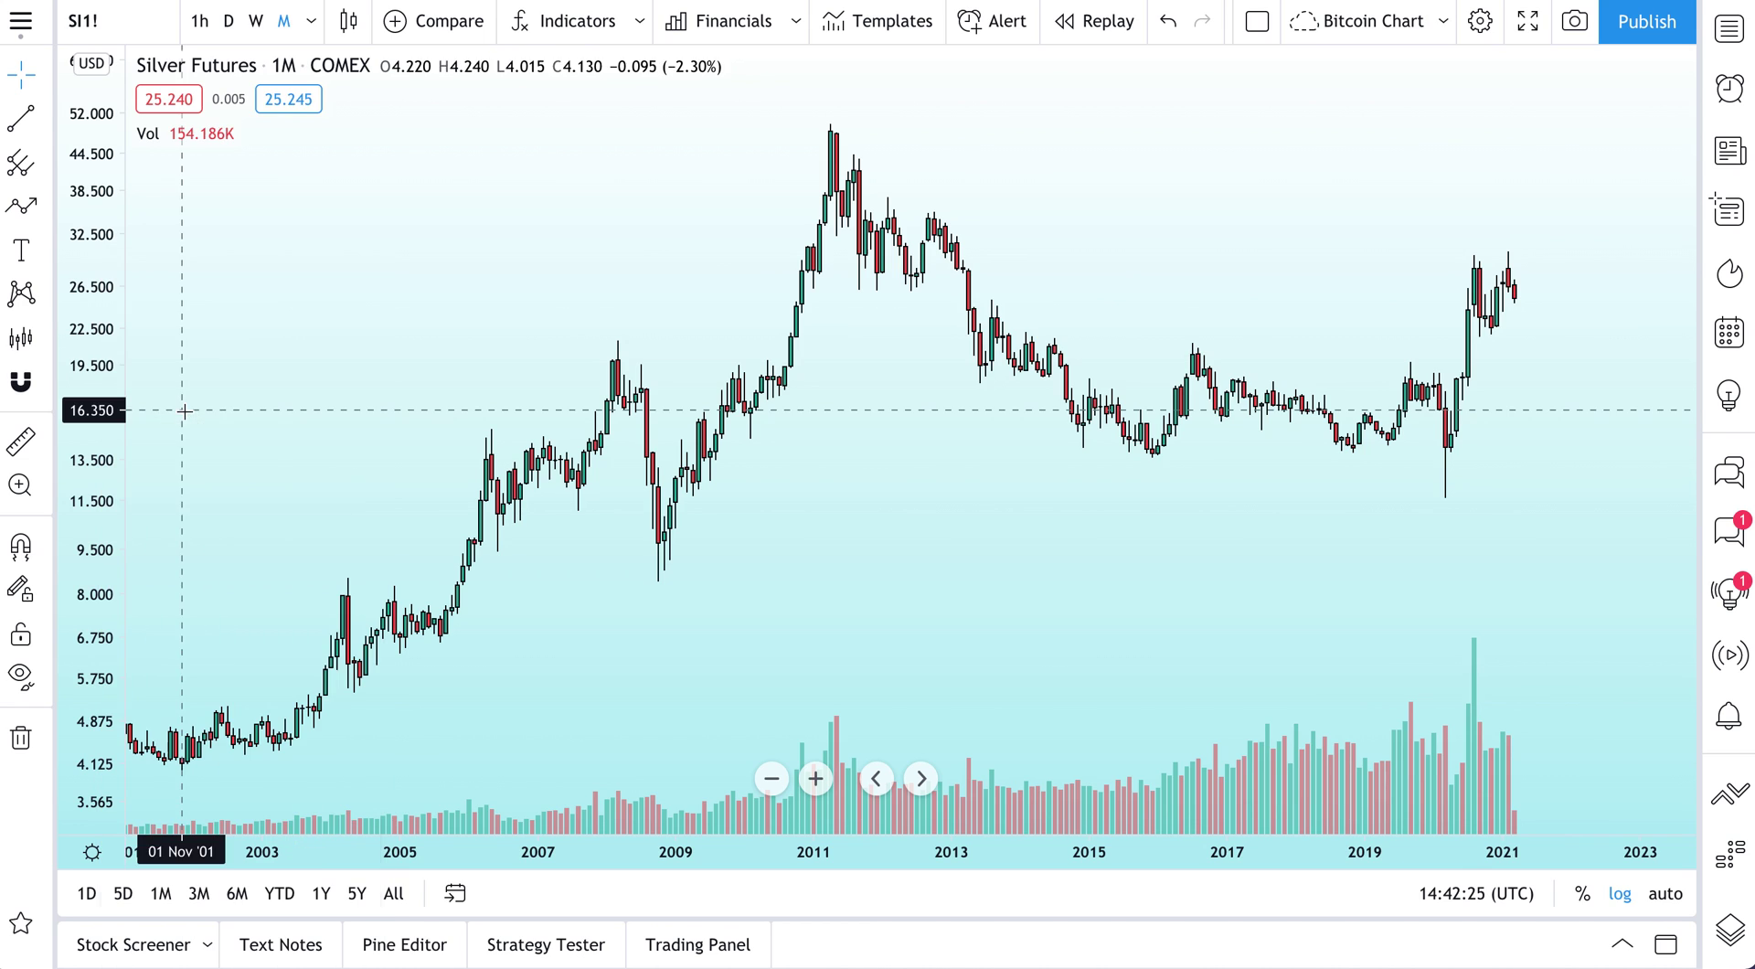
pyautogui.rightClick(79, 399)
pyautogui.click(199, 387)
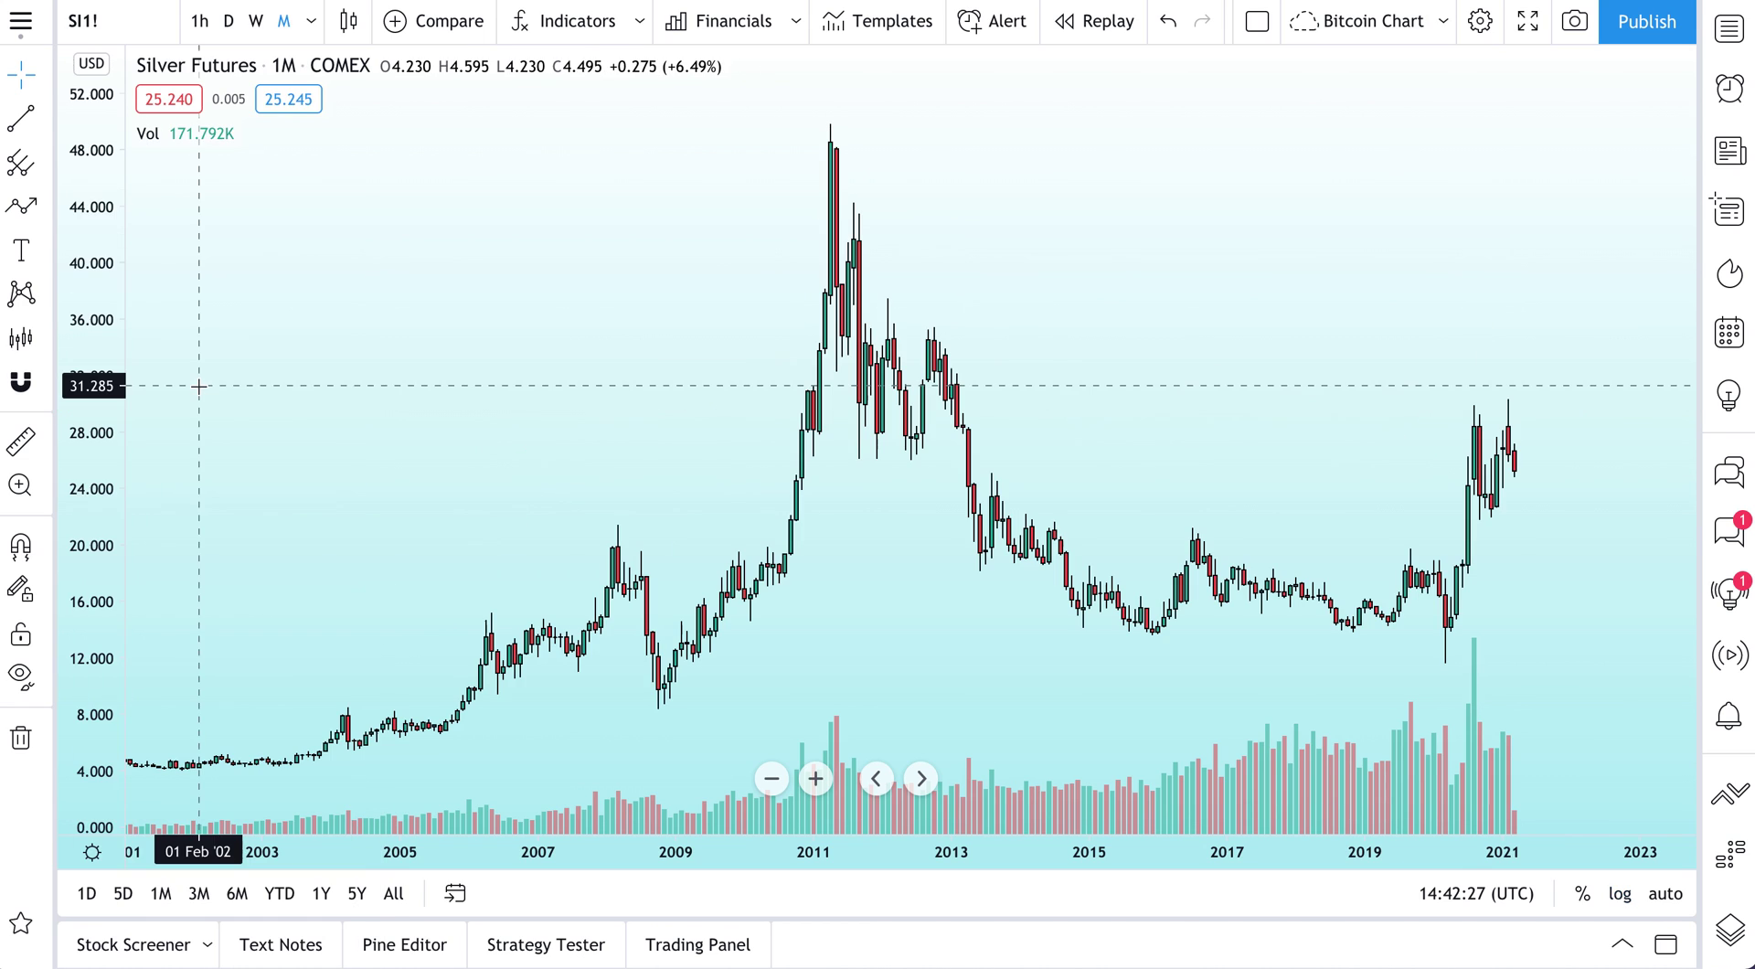
pyautogui.rightClick(61, 380)
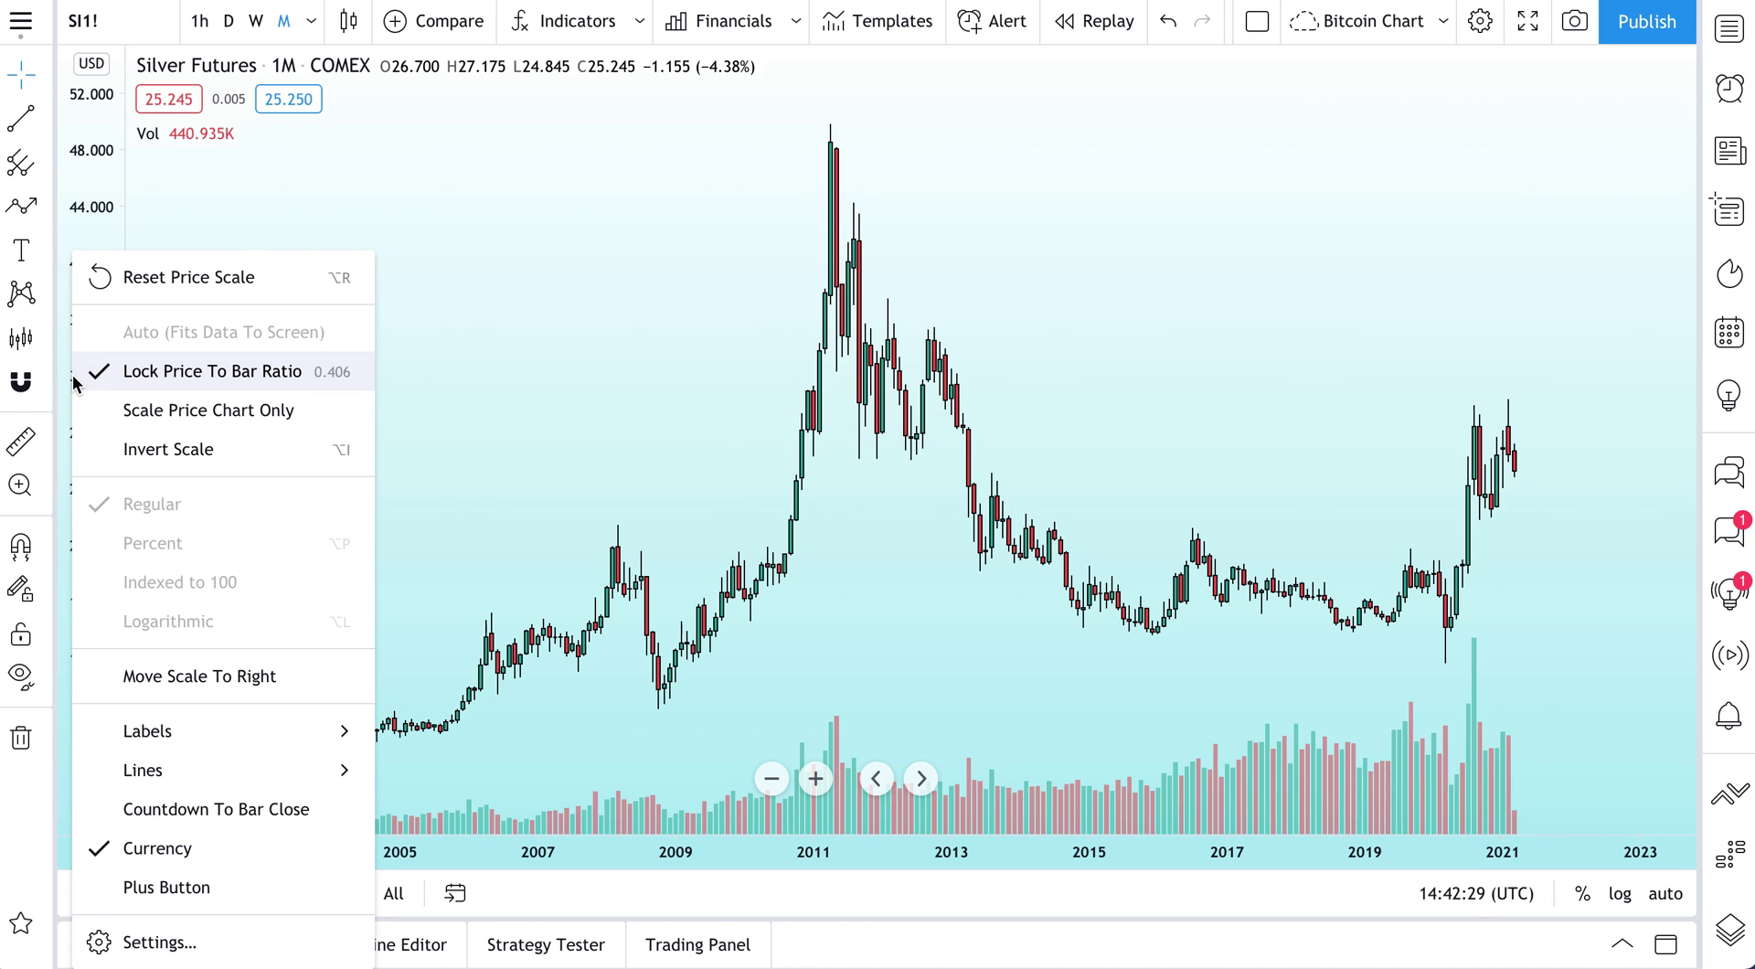
pyautogui.click(195, 371)
# Step: Keep the price scale logarithmic and return it to the right side
pyautogui.rightClick(103, 354)
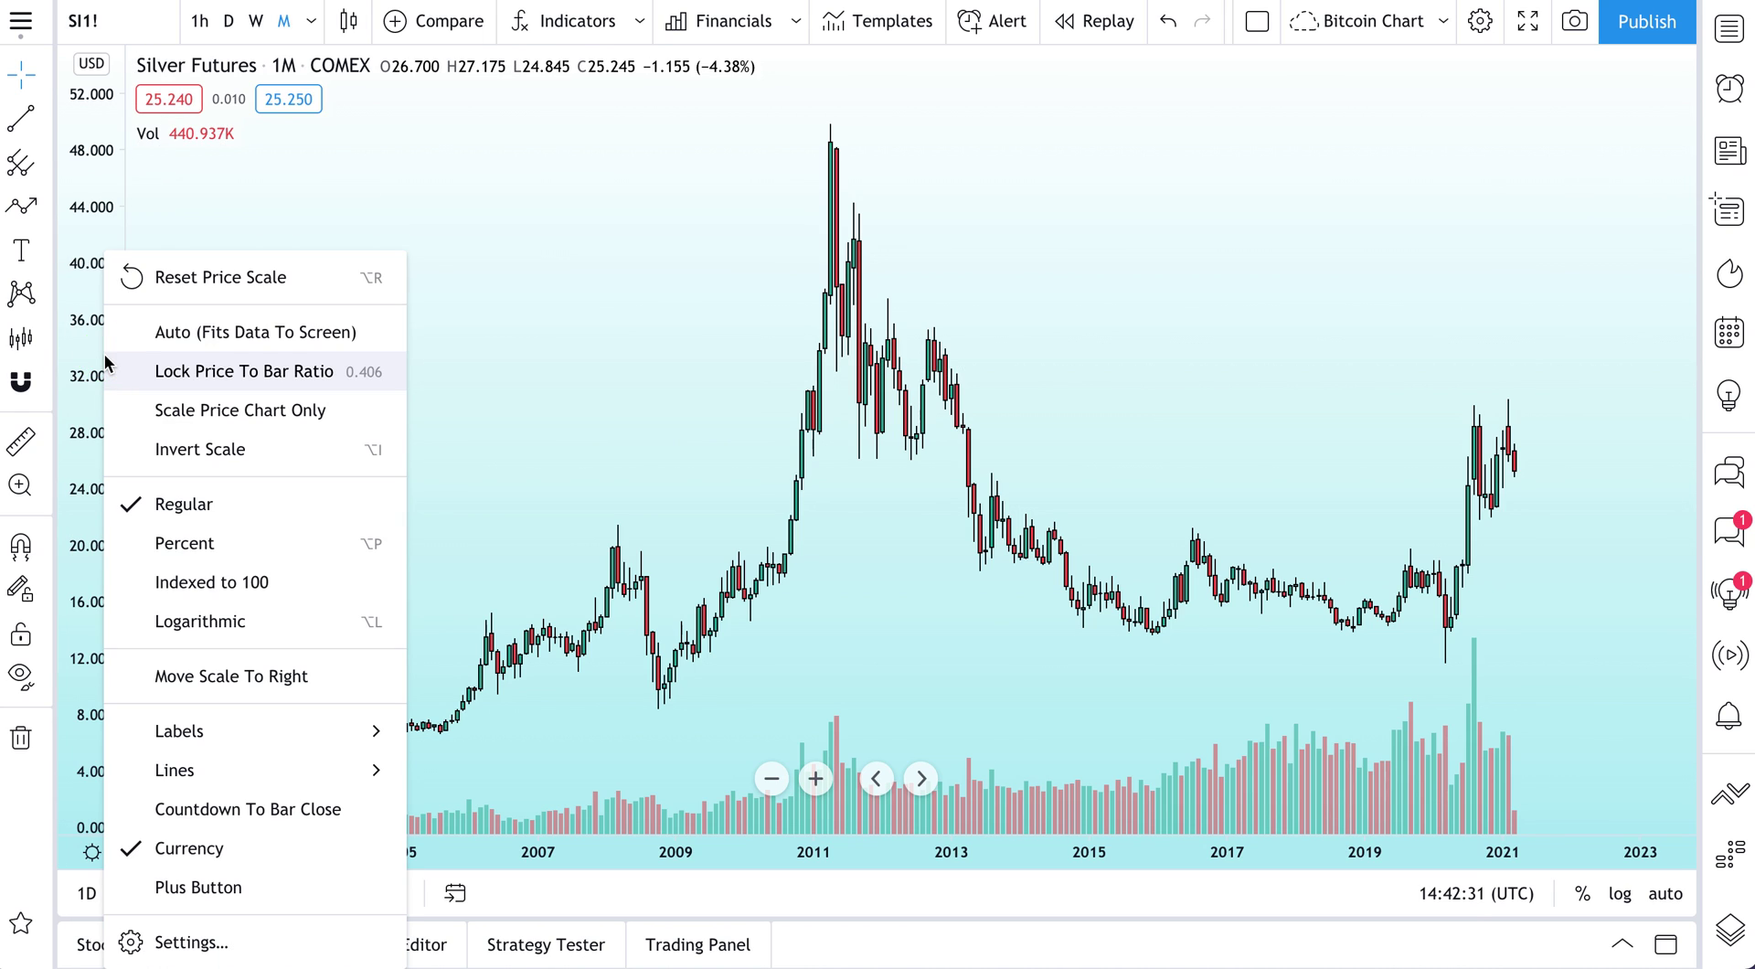
pyautogui.click(211, 616)
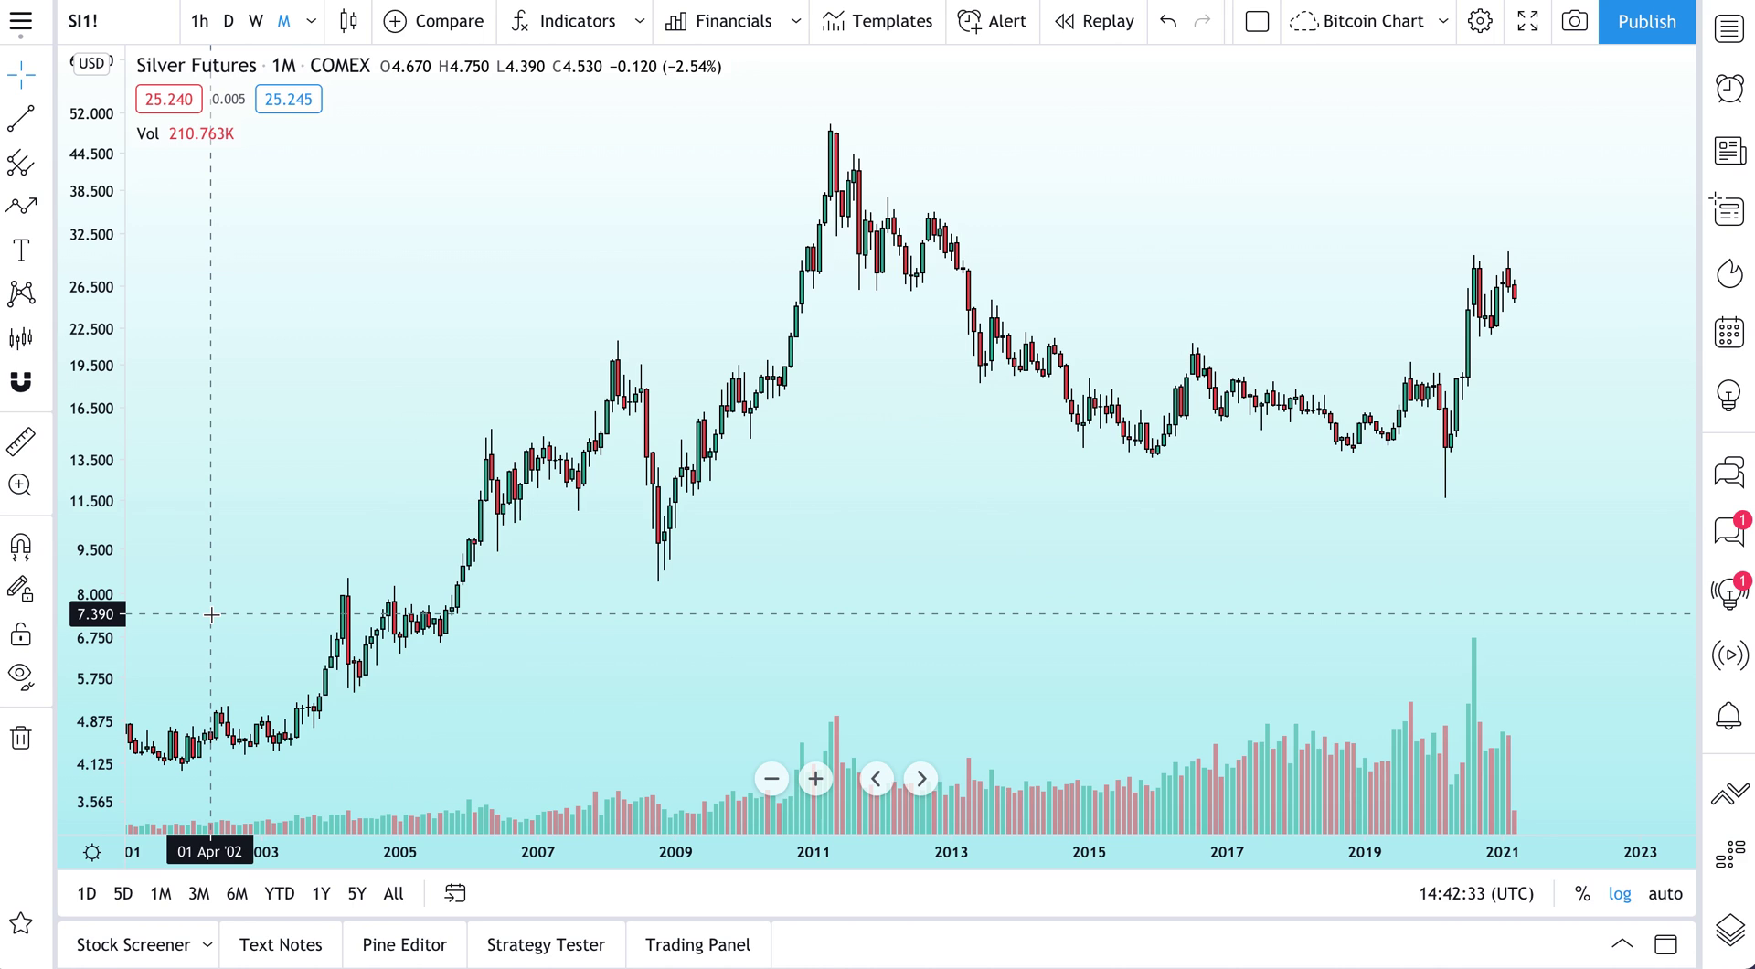
pyautogui.rightClick(64, 357)
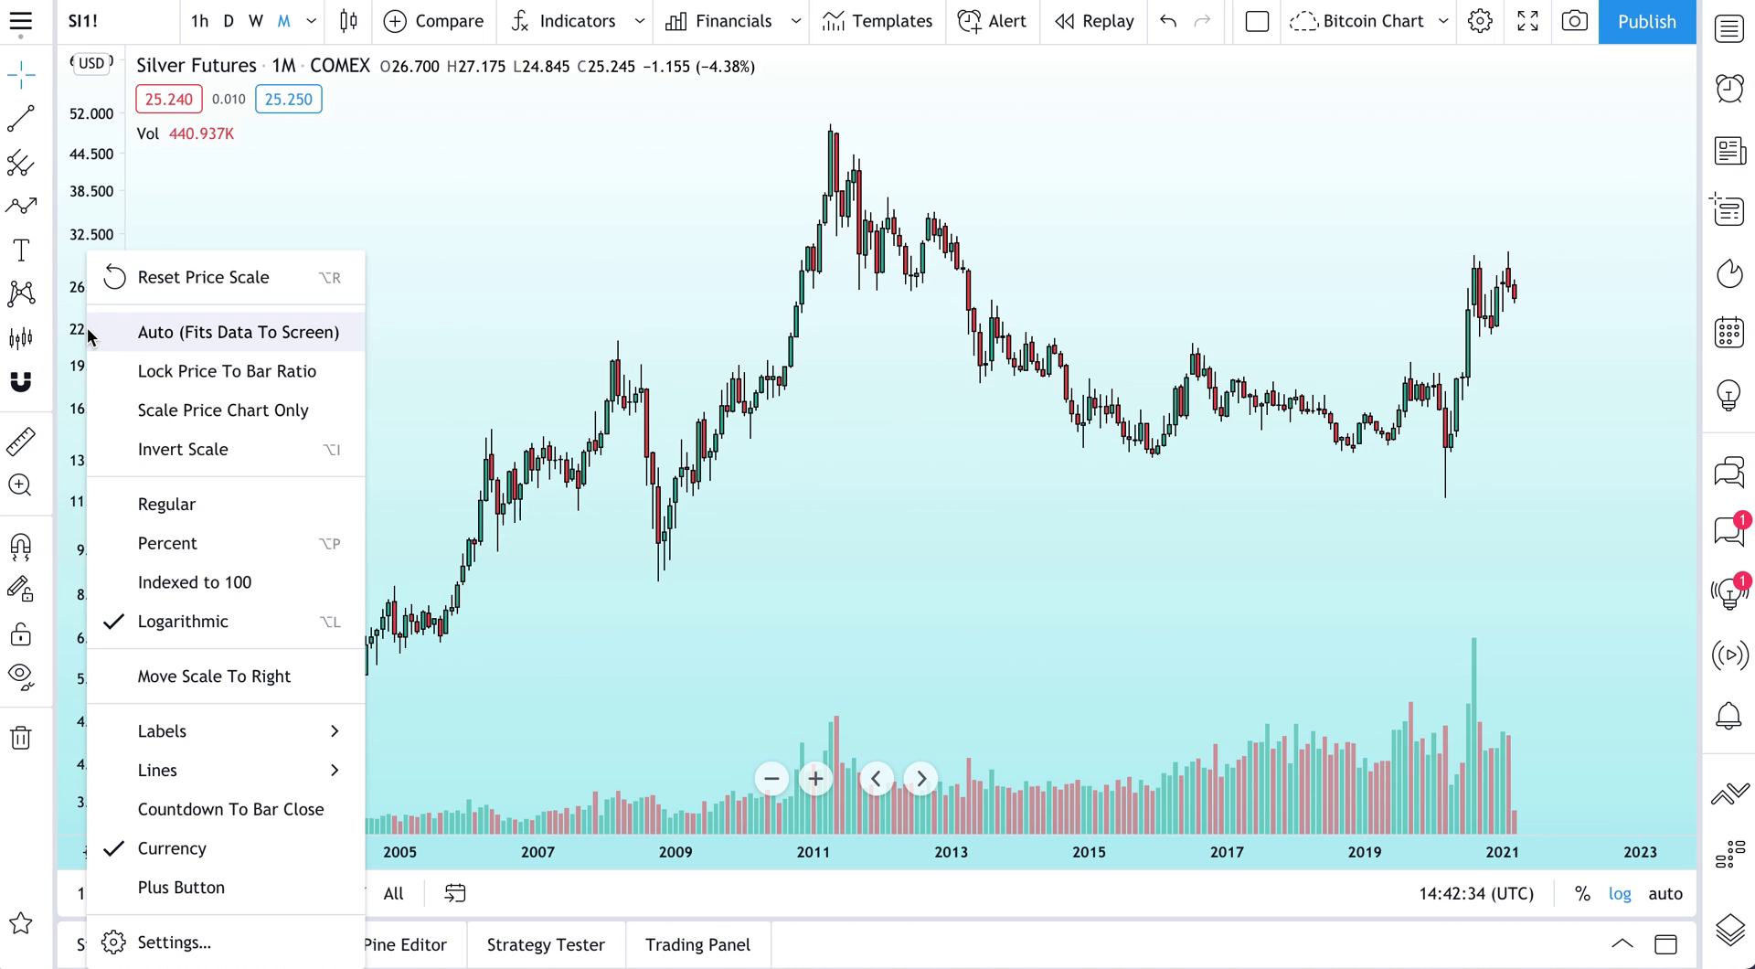
pyautogui.click(210, 660)
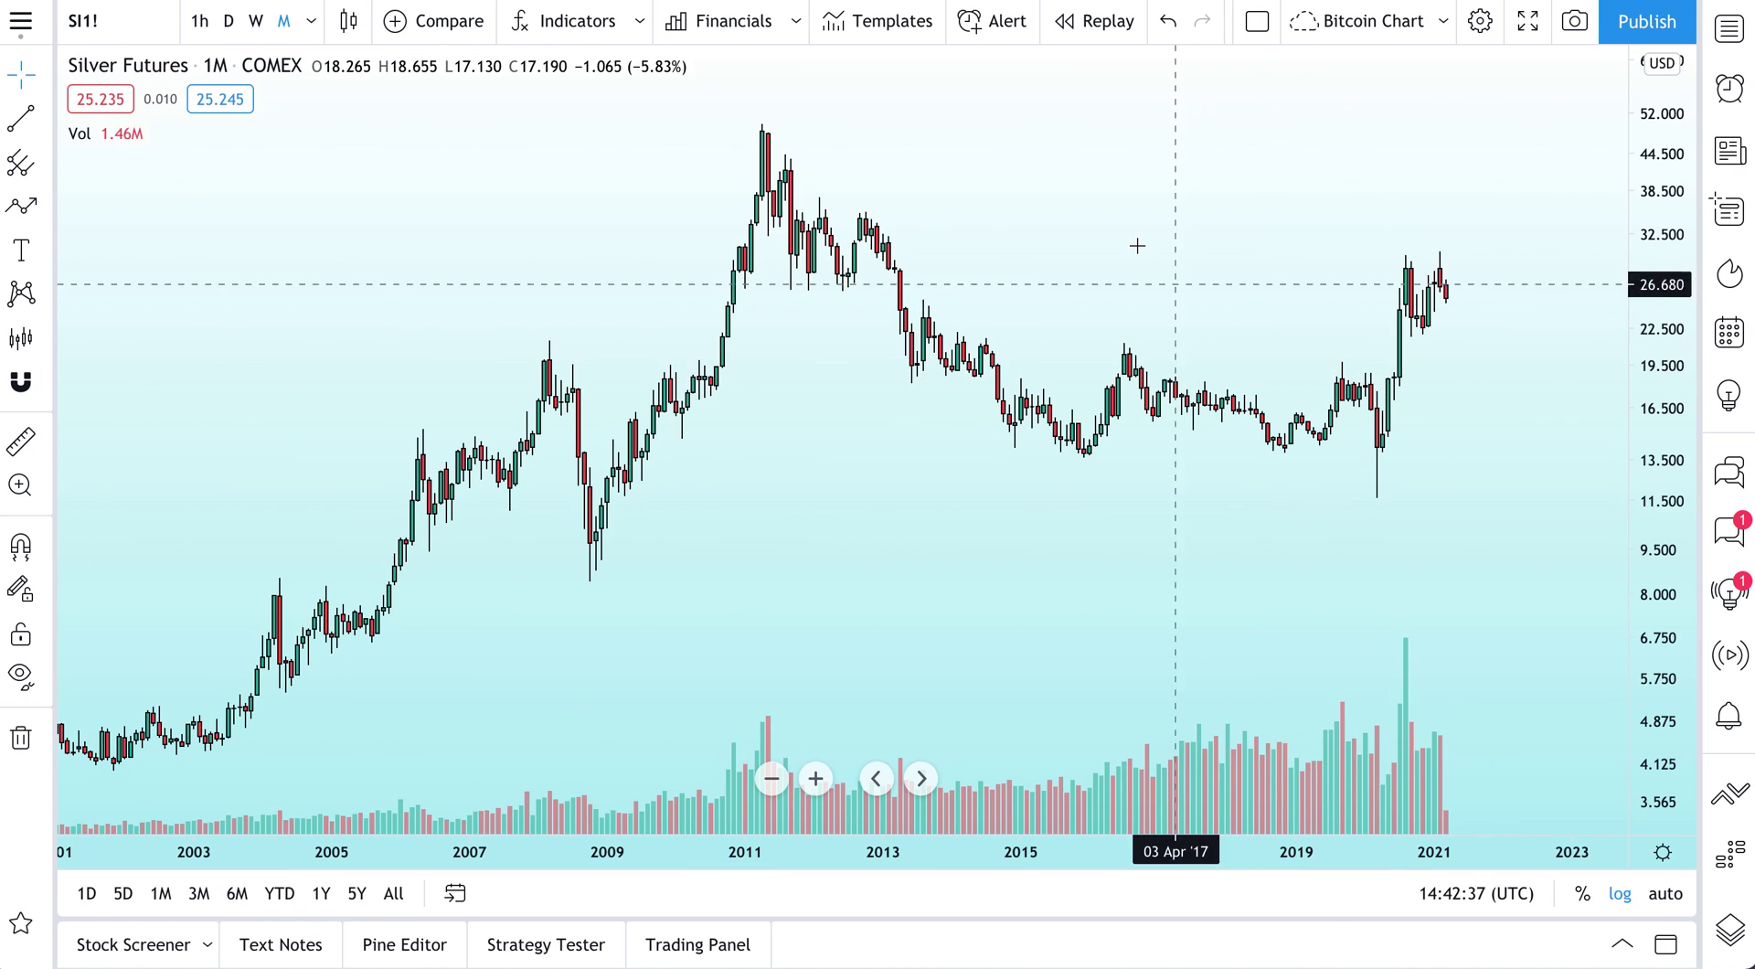
pyautogui.scroll(2, 1136, 245)
pyautogui.moveTo(1136, 245); pyautogui.dragTo(1024, 257)
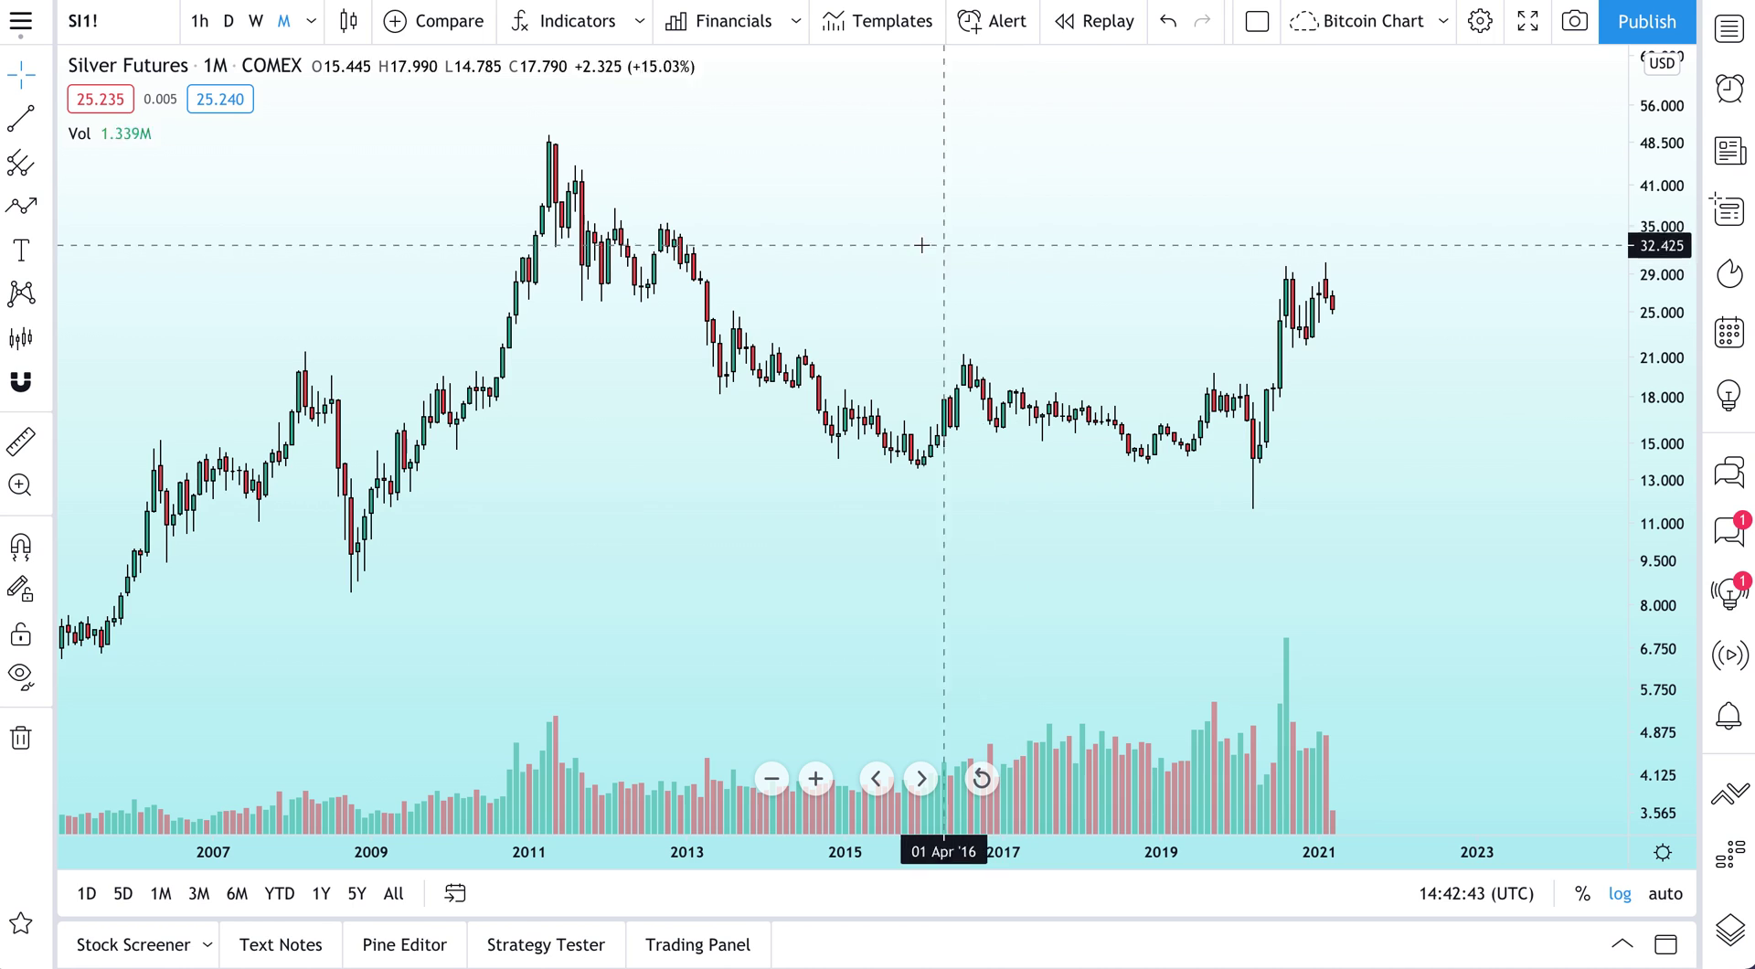
pyautogui.moveTo(884, 264); pyautogui.dragTo(1023, 275)
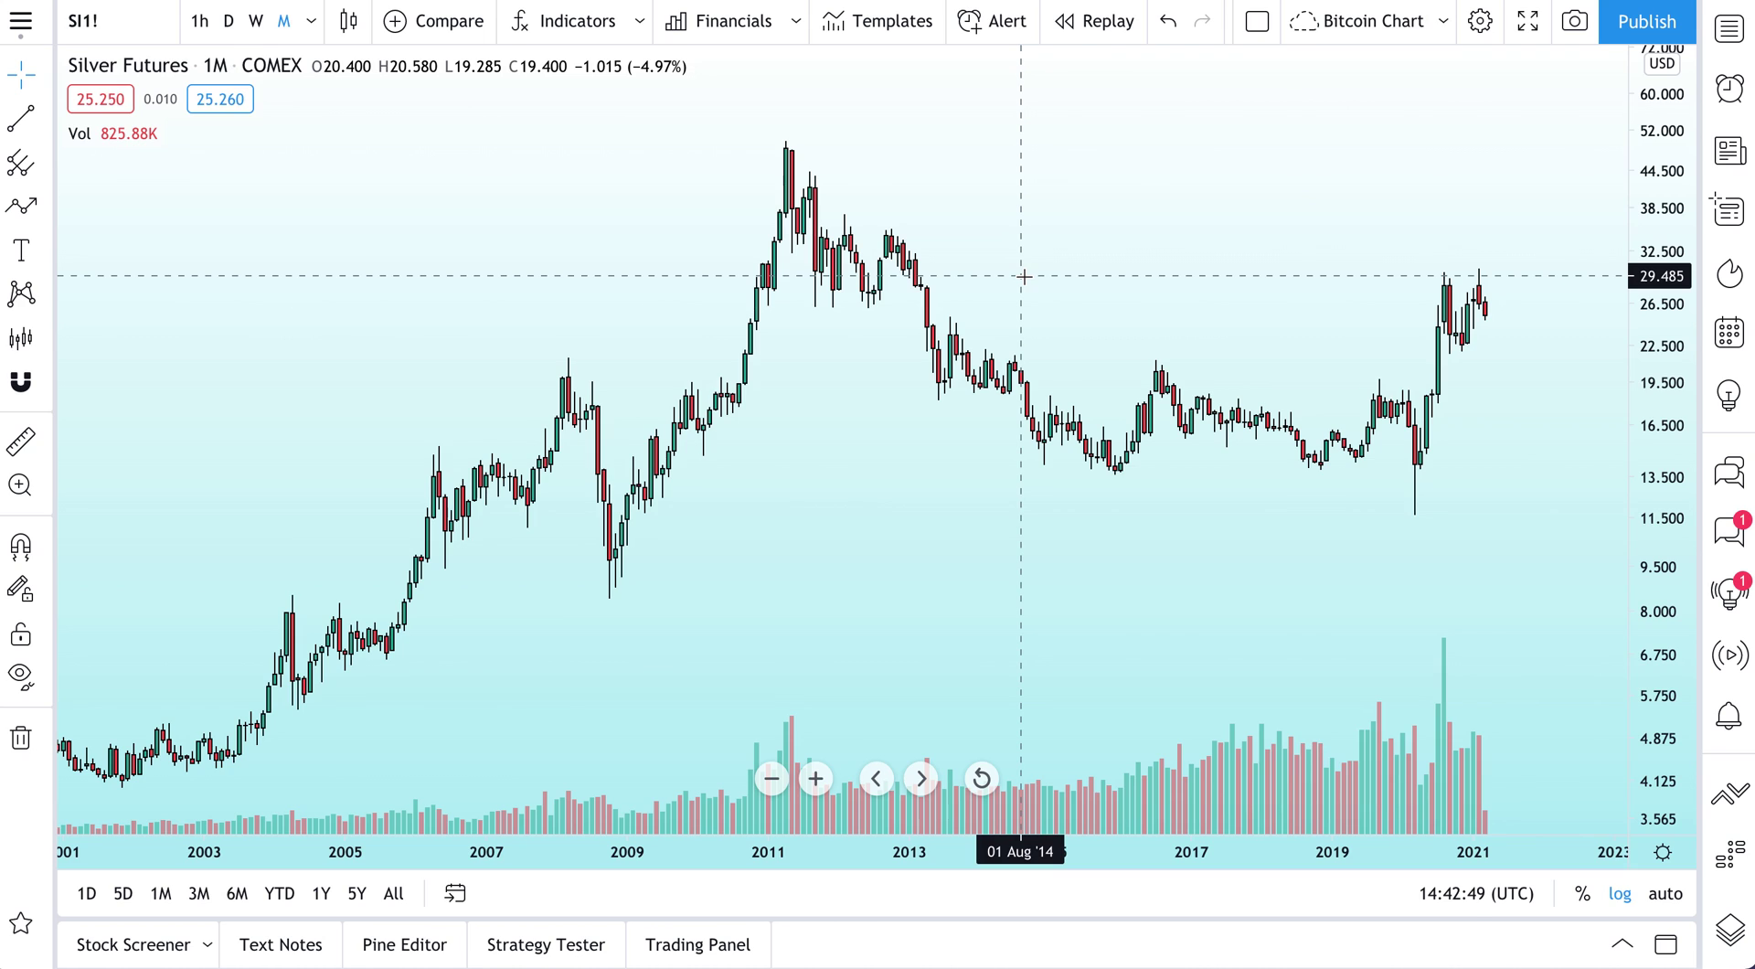
# Step: Turn on the Symbol Name Label so SIK2021 appears on the price scale
pyautogui.rightClick(1658, 185)
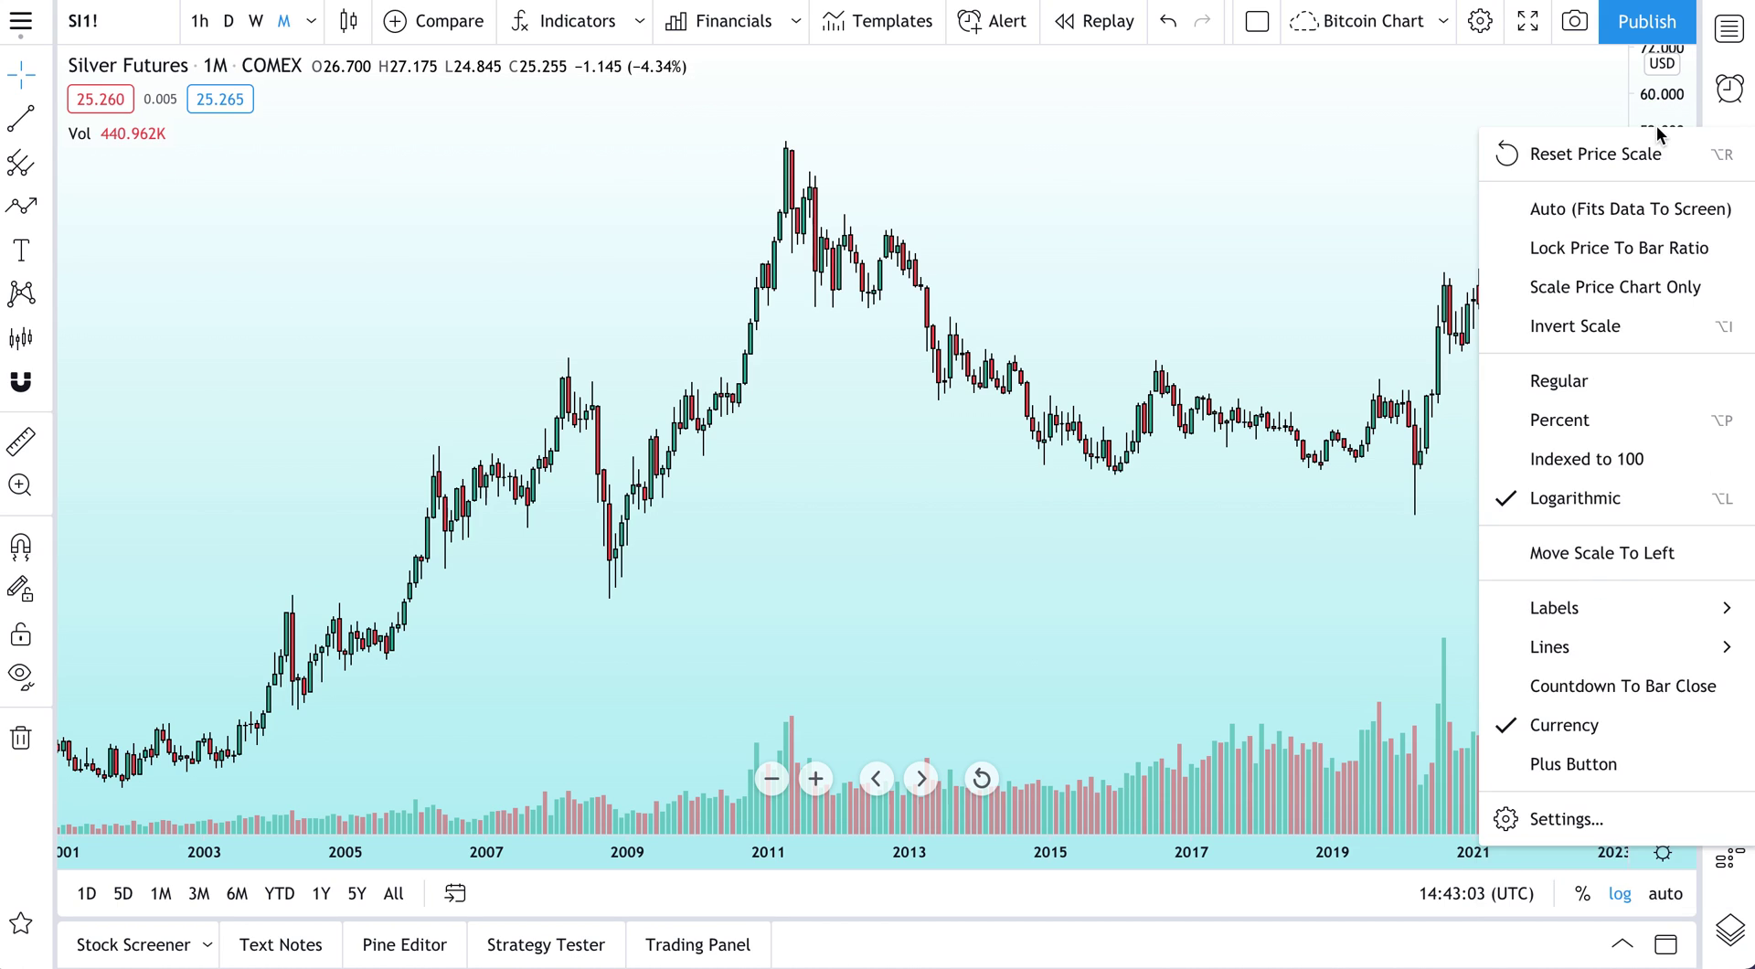
pyautogui.moveTo(1578, 612)
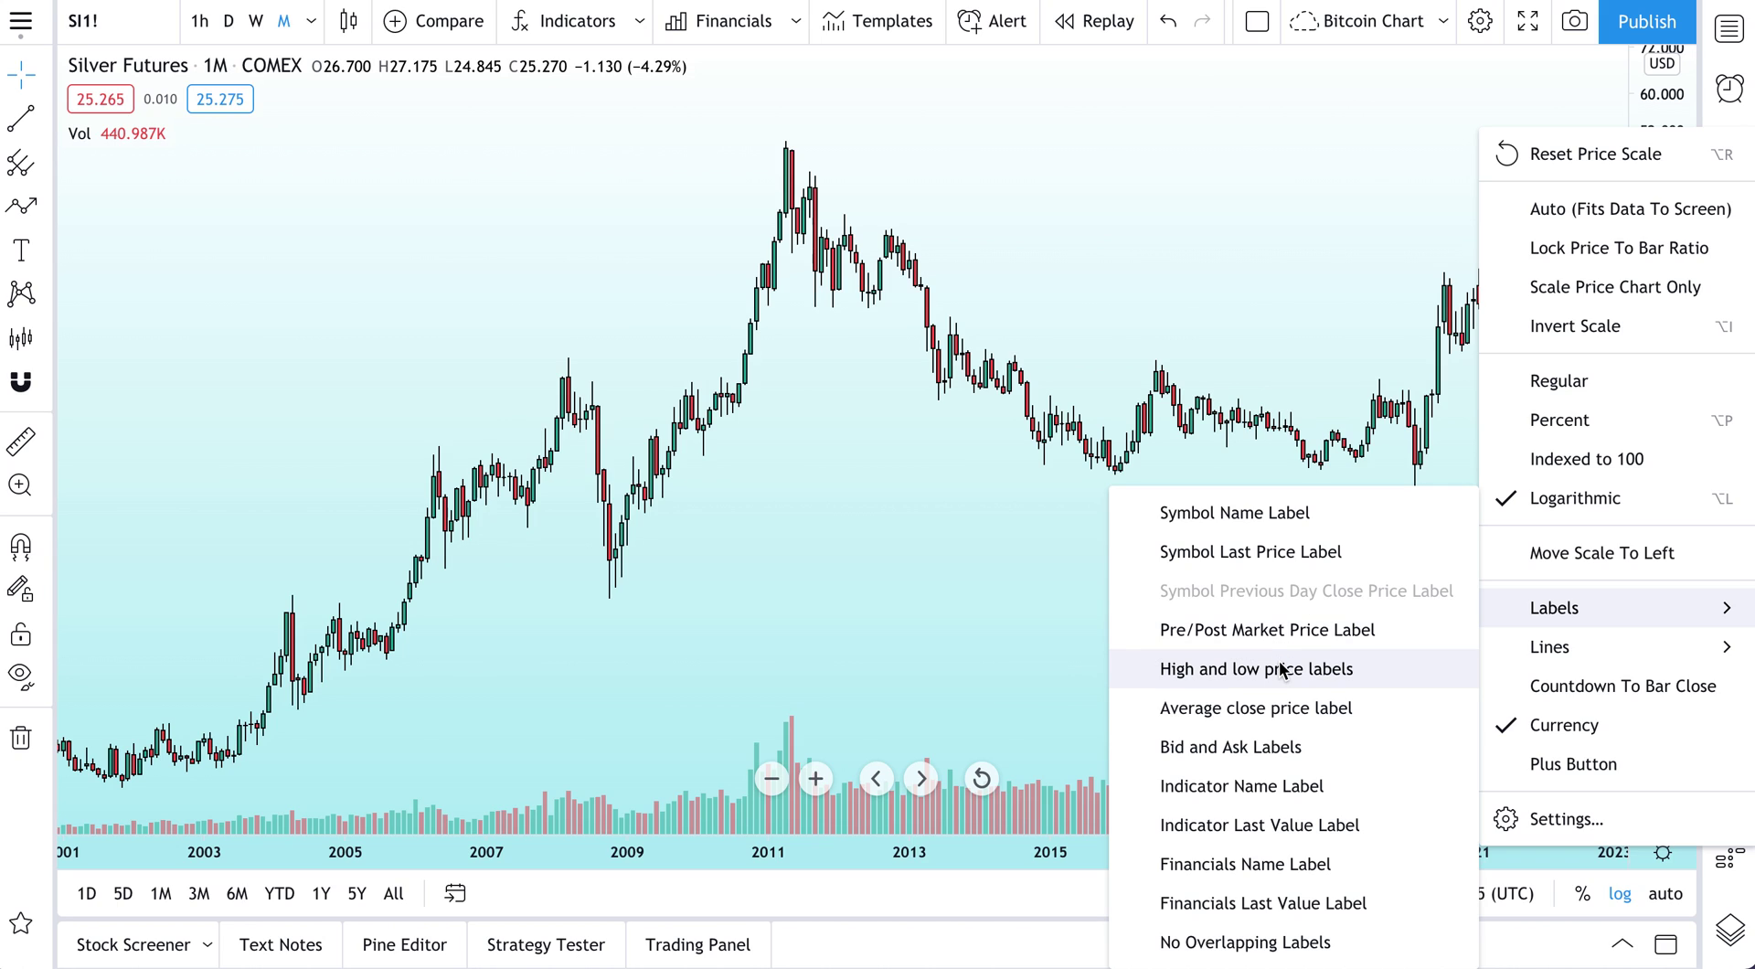
pyautogui.click(1210, 515)
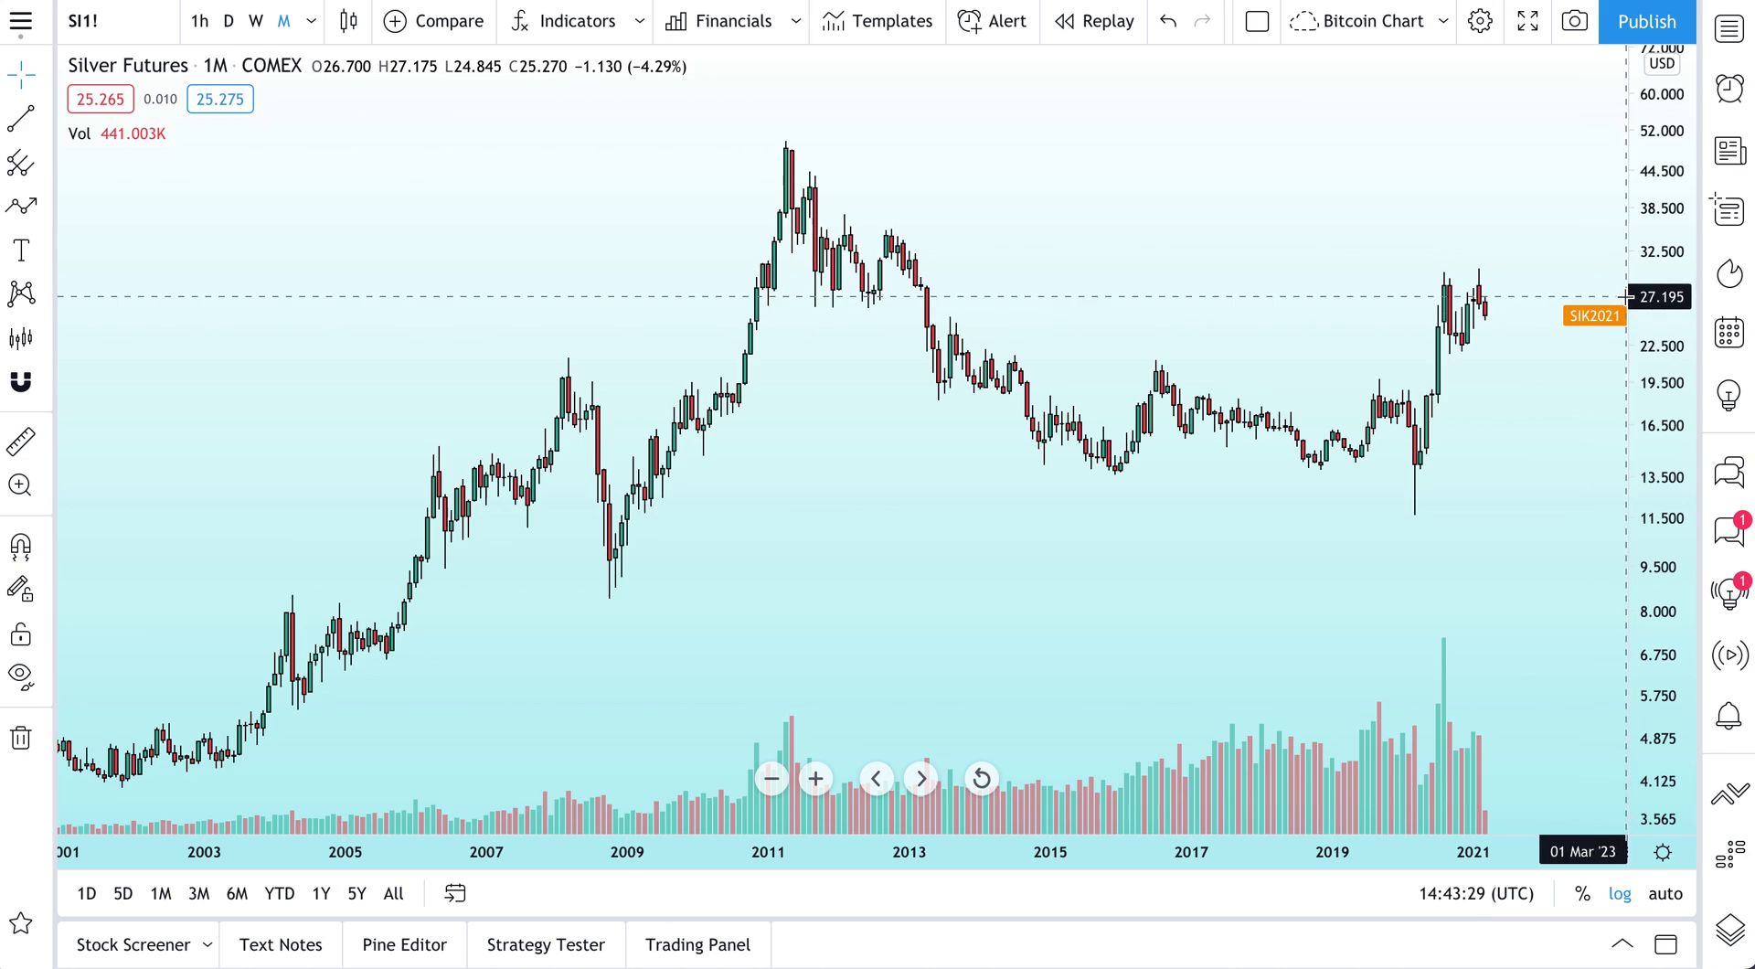
# Step: Enable the high and low price labels on the price scale
pyautogui.rightClick(1656, 240)
pyautogui.moveTo(1588, 710)
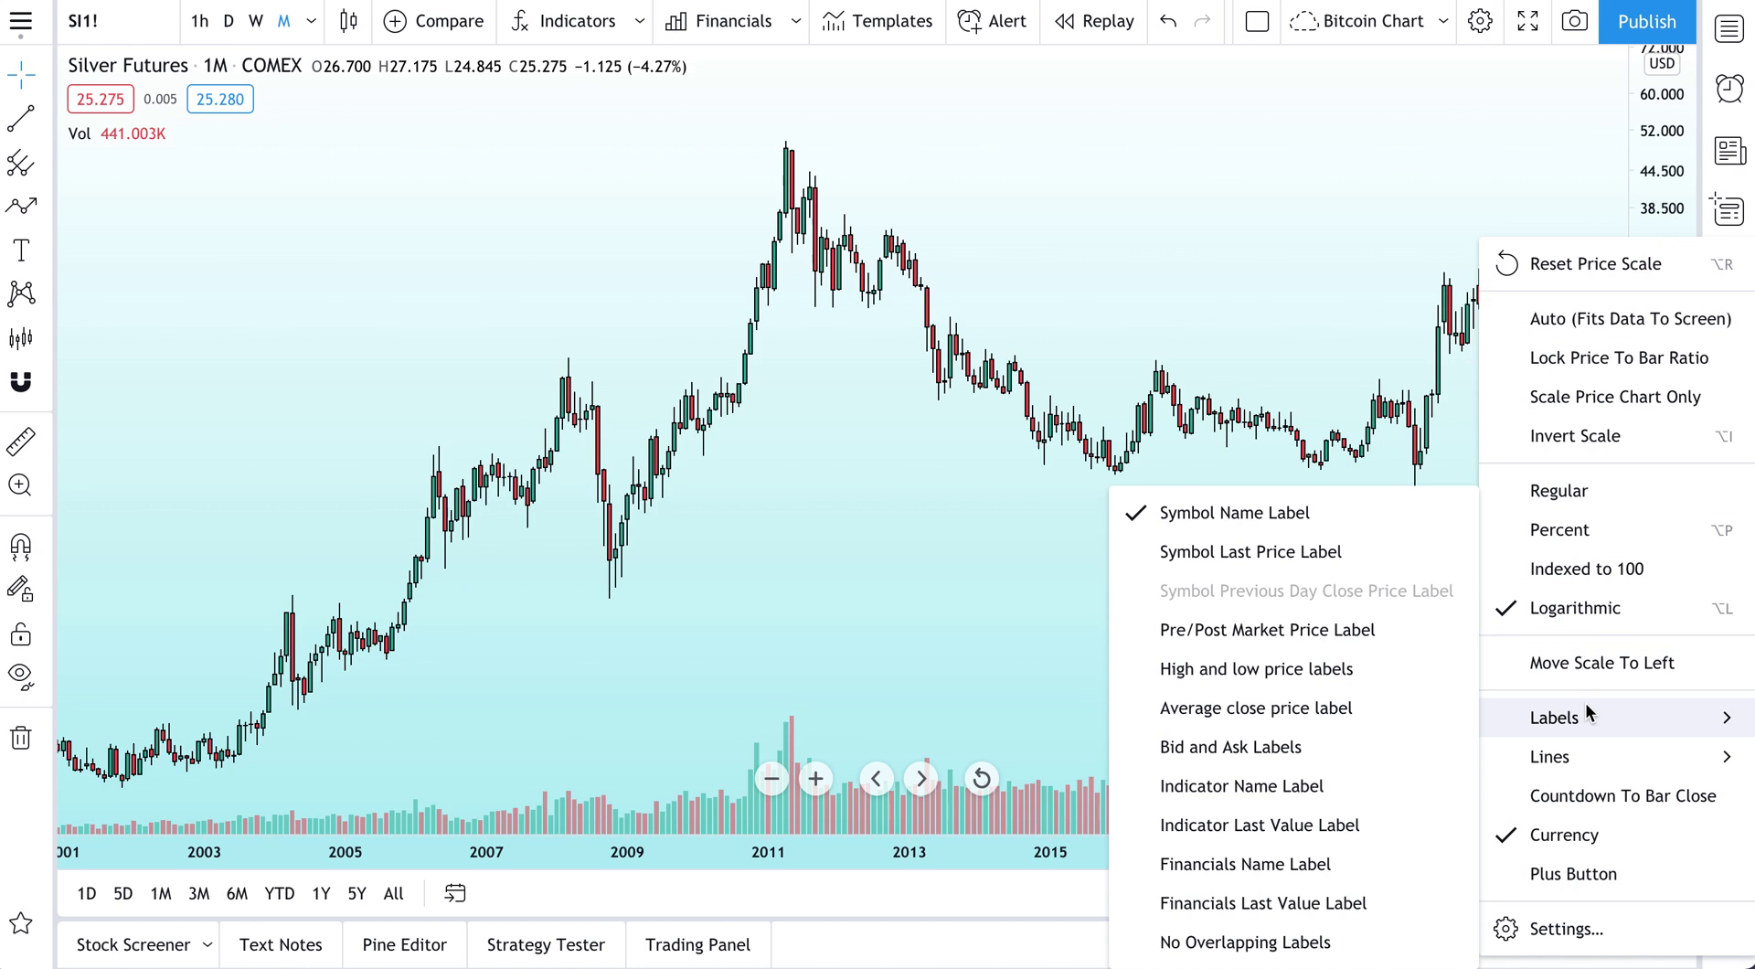
pyautogui.click(1219, 672)
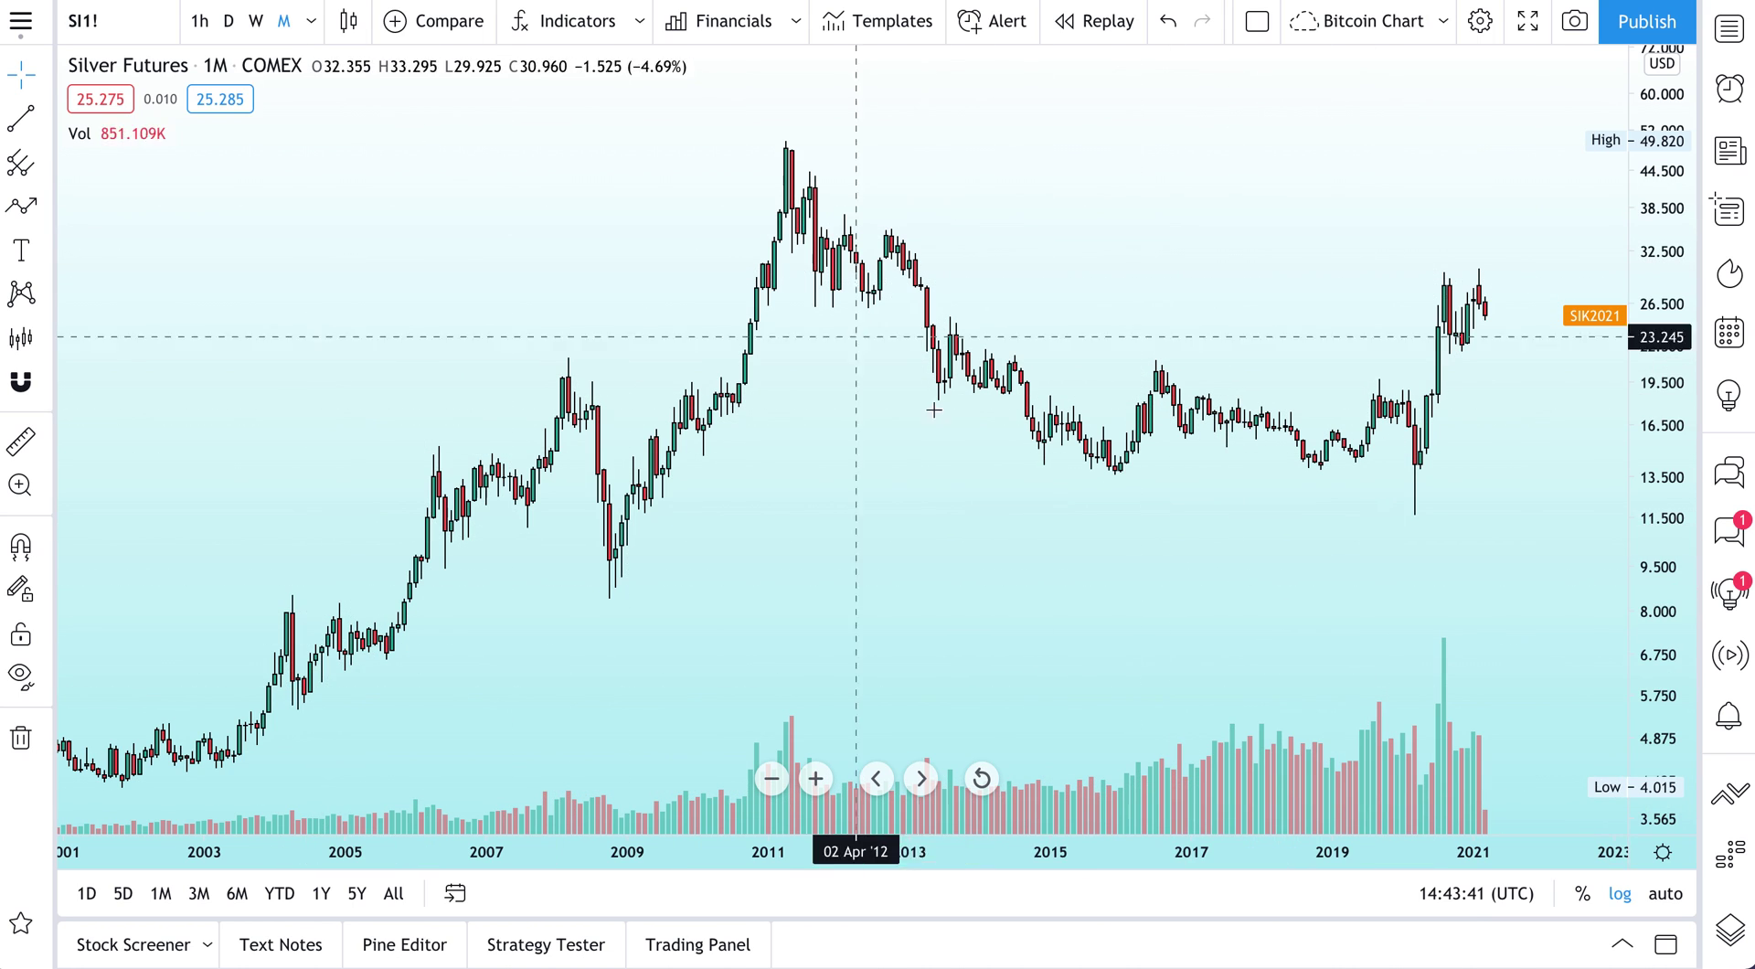
# Step: Enable the Bid and Ask labels, showing an Ask price of 25.315
pyautogui.rightClick(1652, 245)
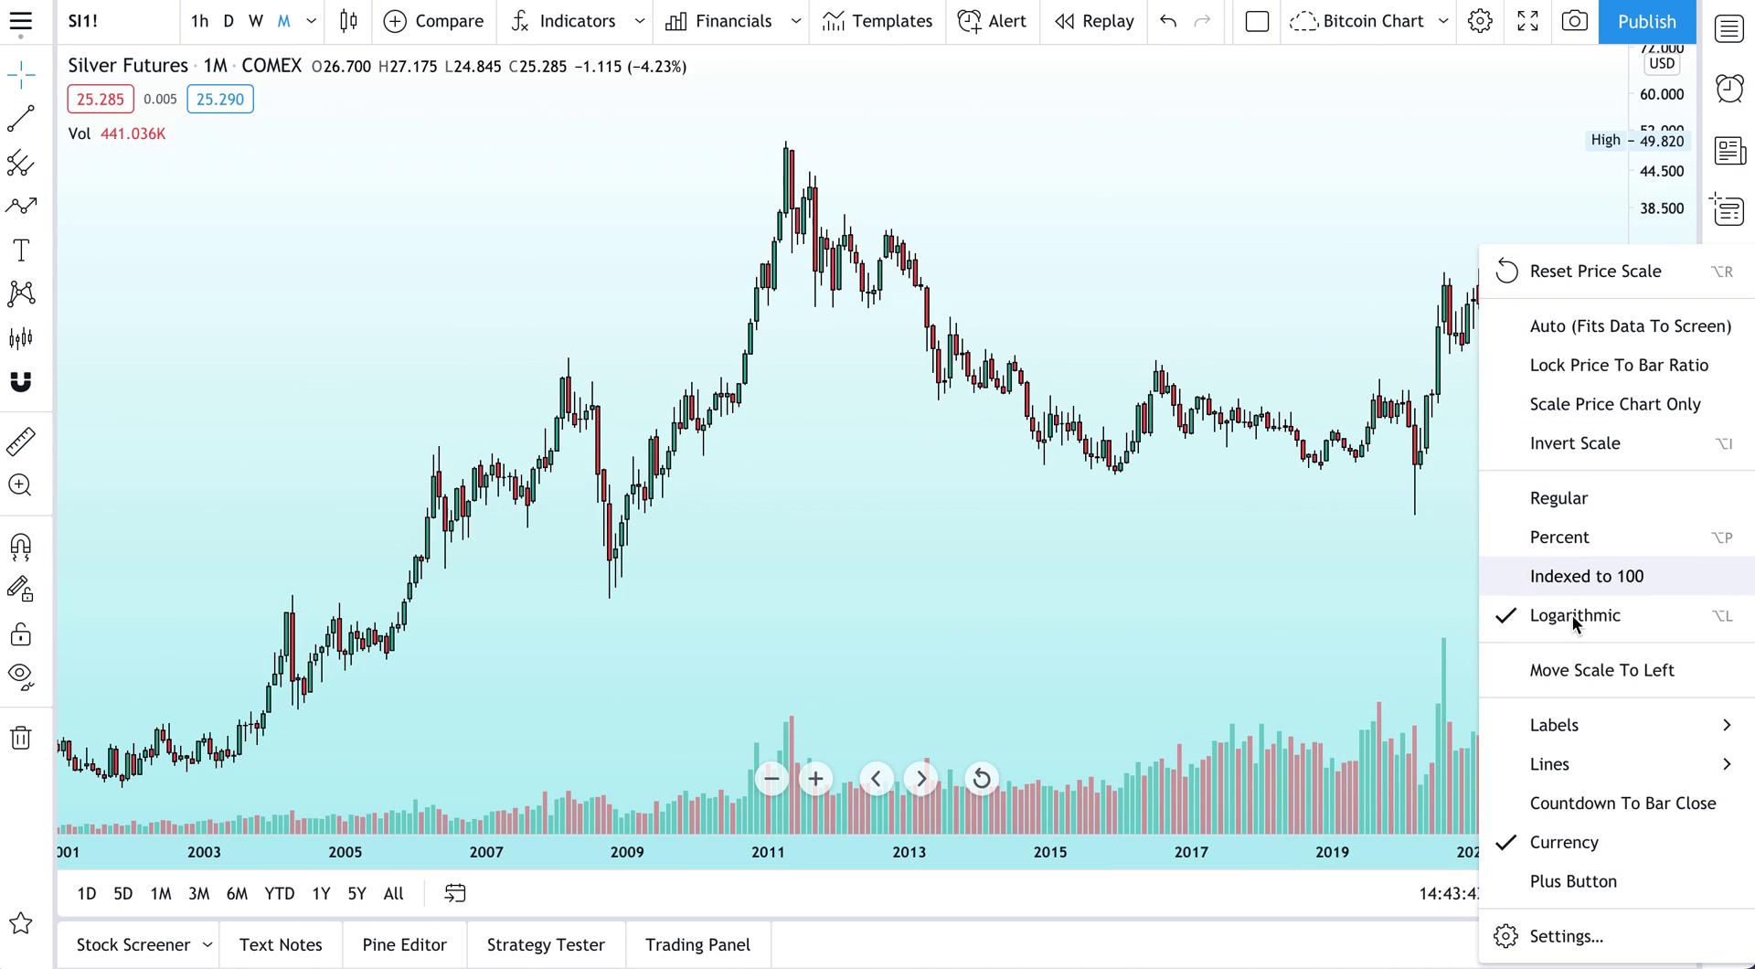
pyautogui.moveTo(1575, 755)
pyautogui.moveTo(1574, 722)
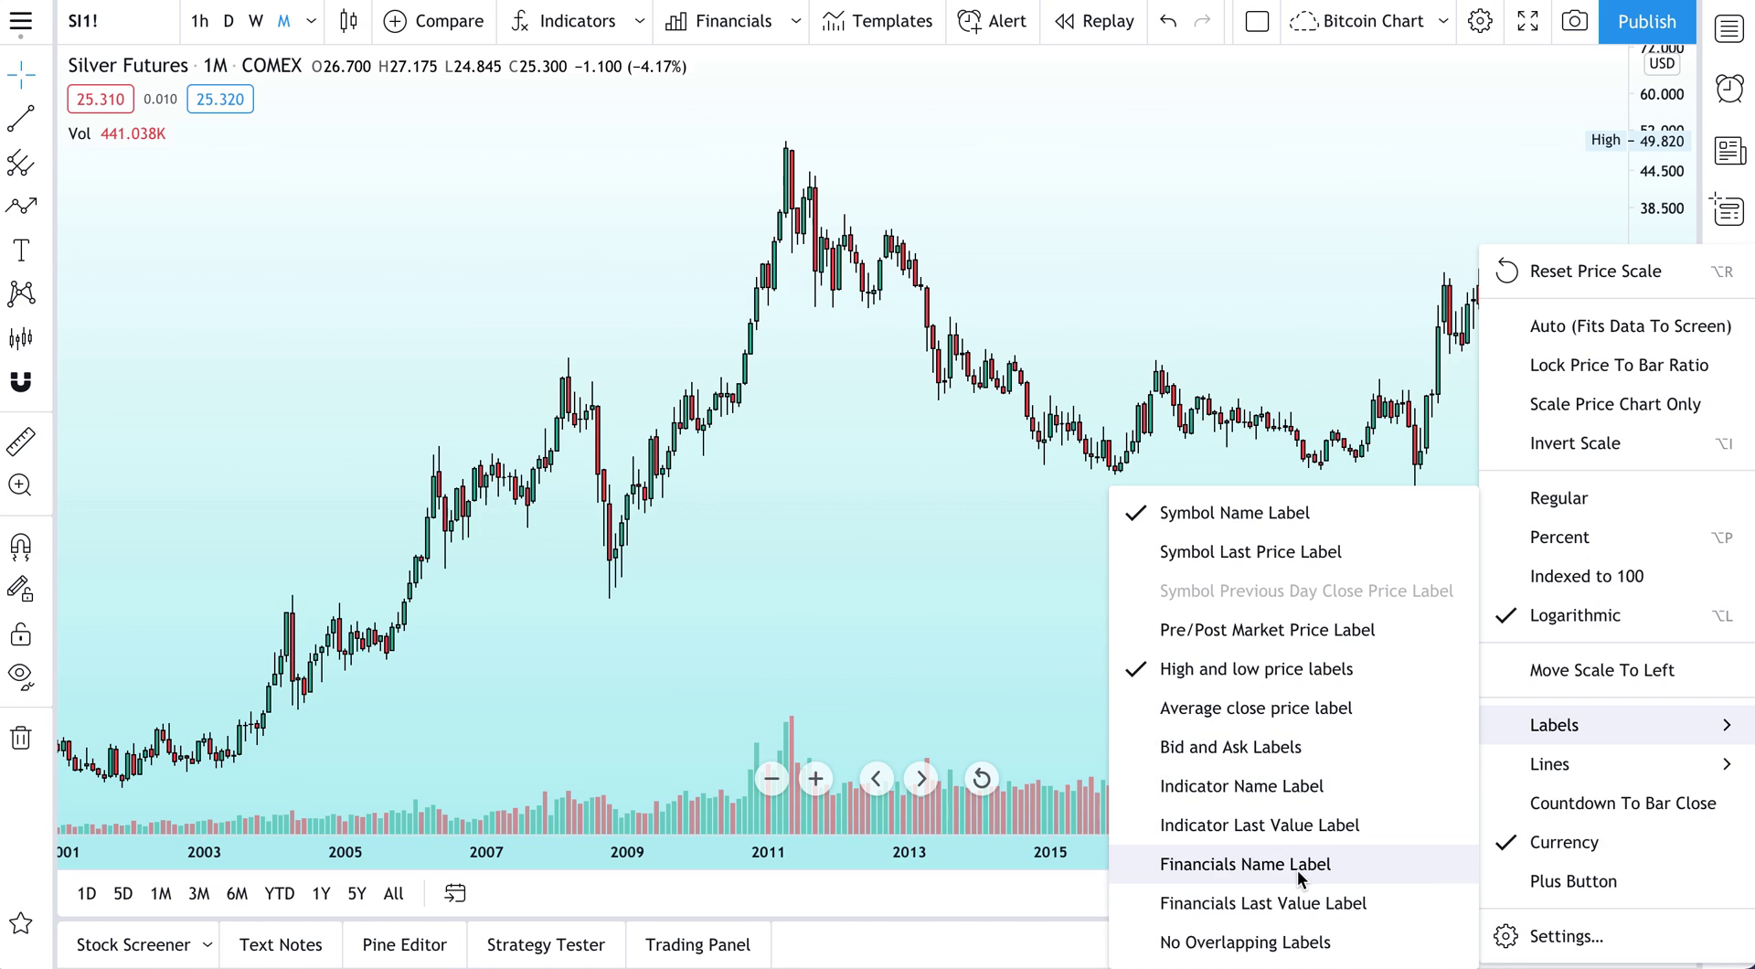
pyautogui.click(1270, 749)
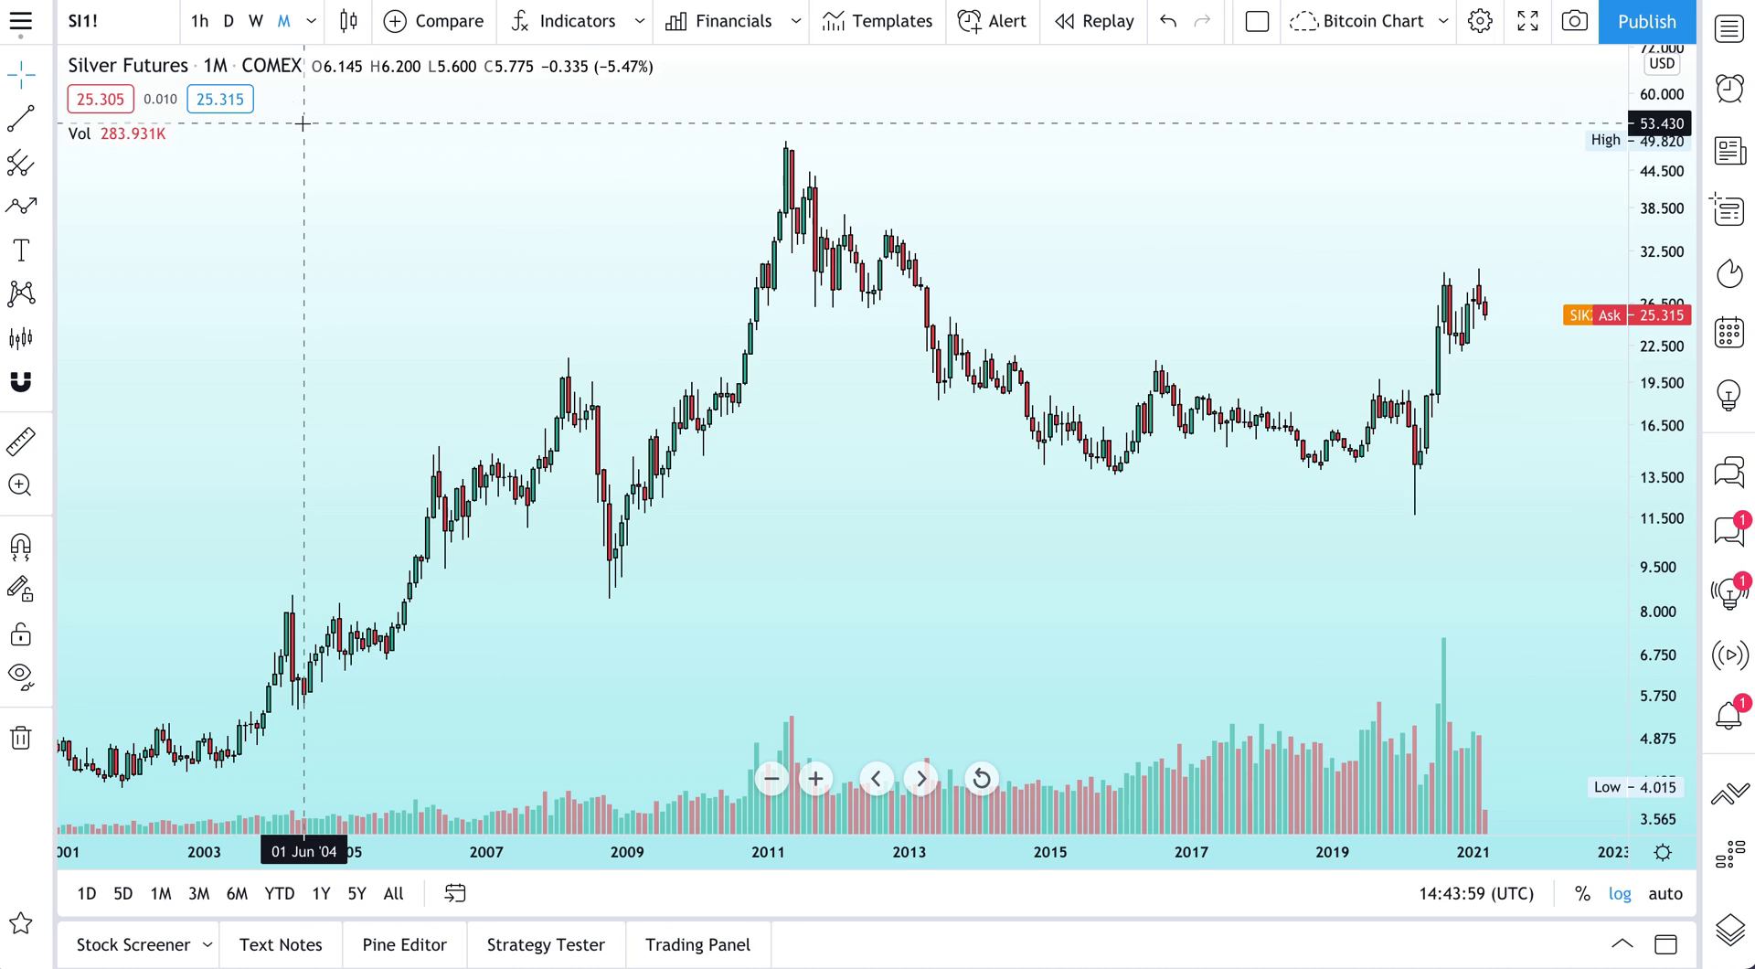
# Step: Switch the chart to 1-minute candles with auto-fit turned on for the price scale
pyautogui.click(199, 20)
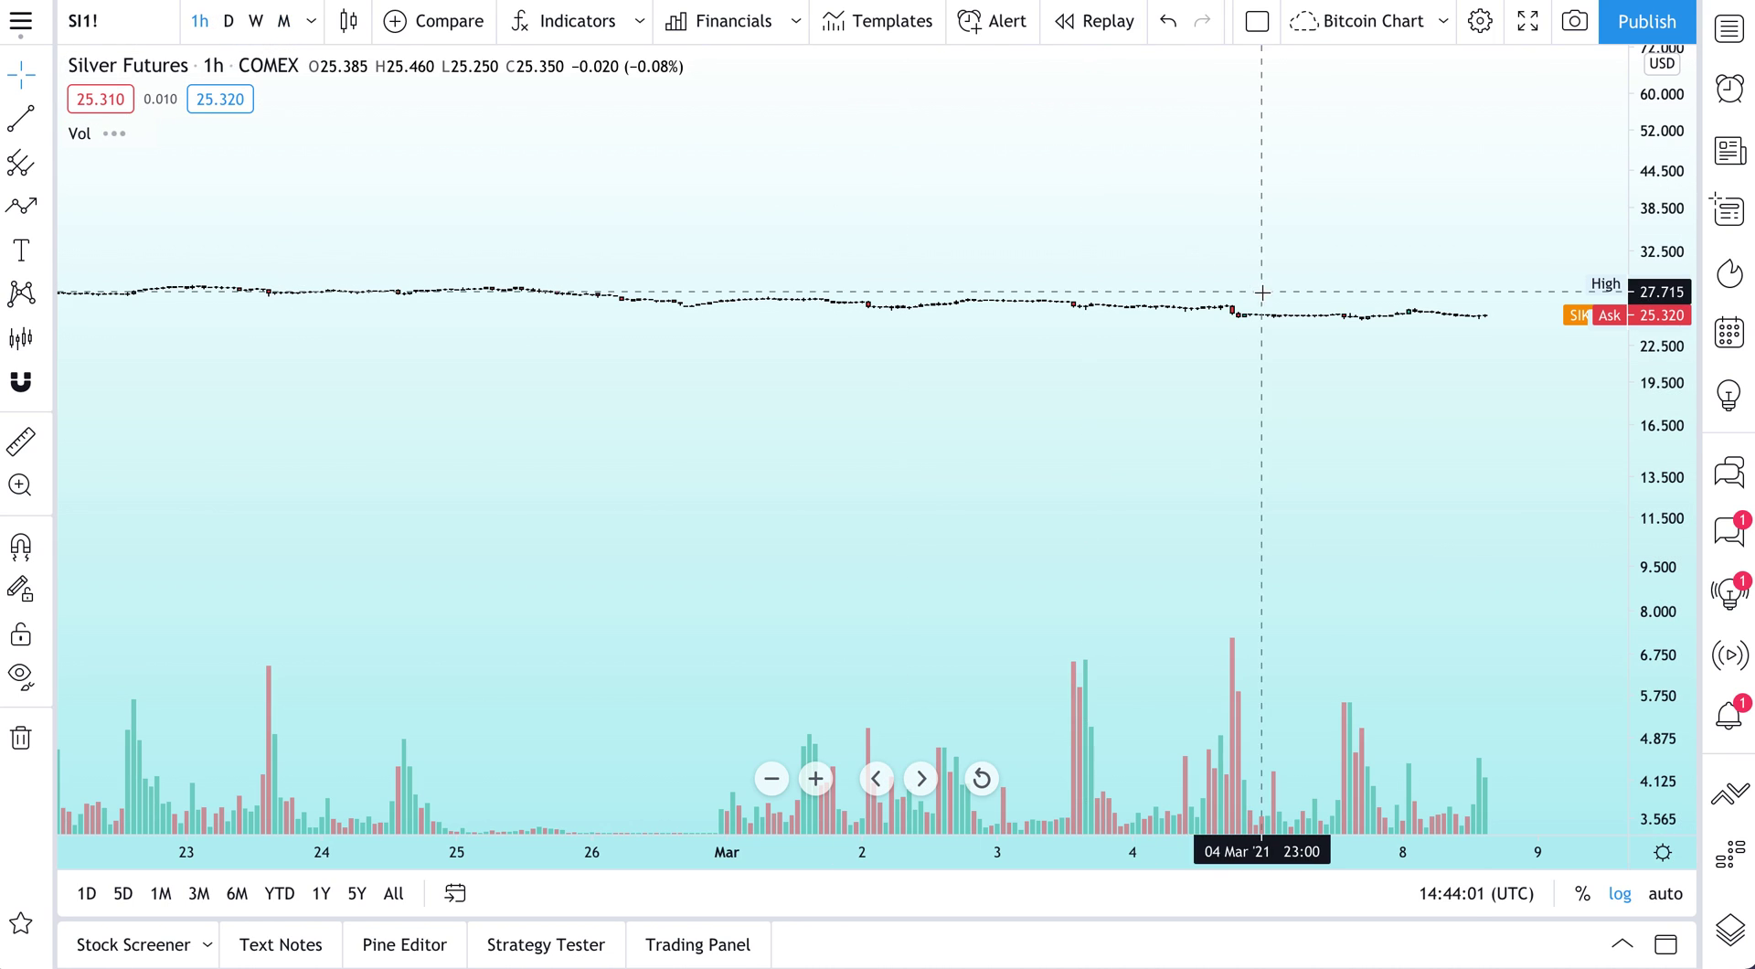
pyautogui.click(1664, 893)
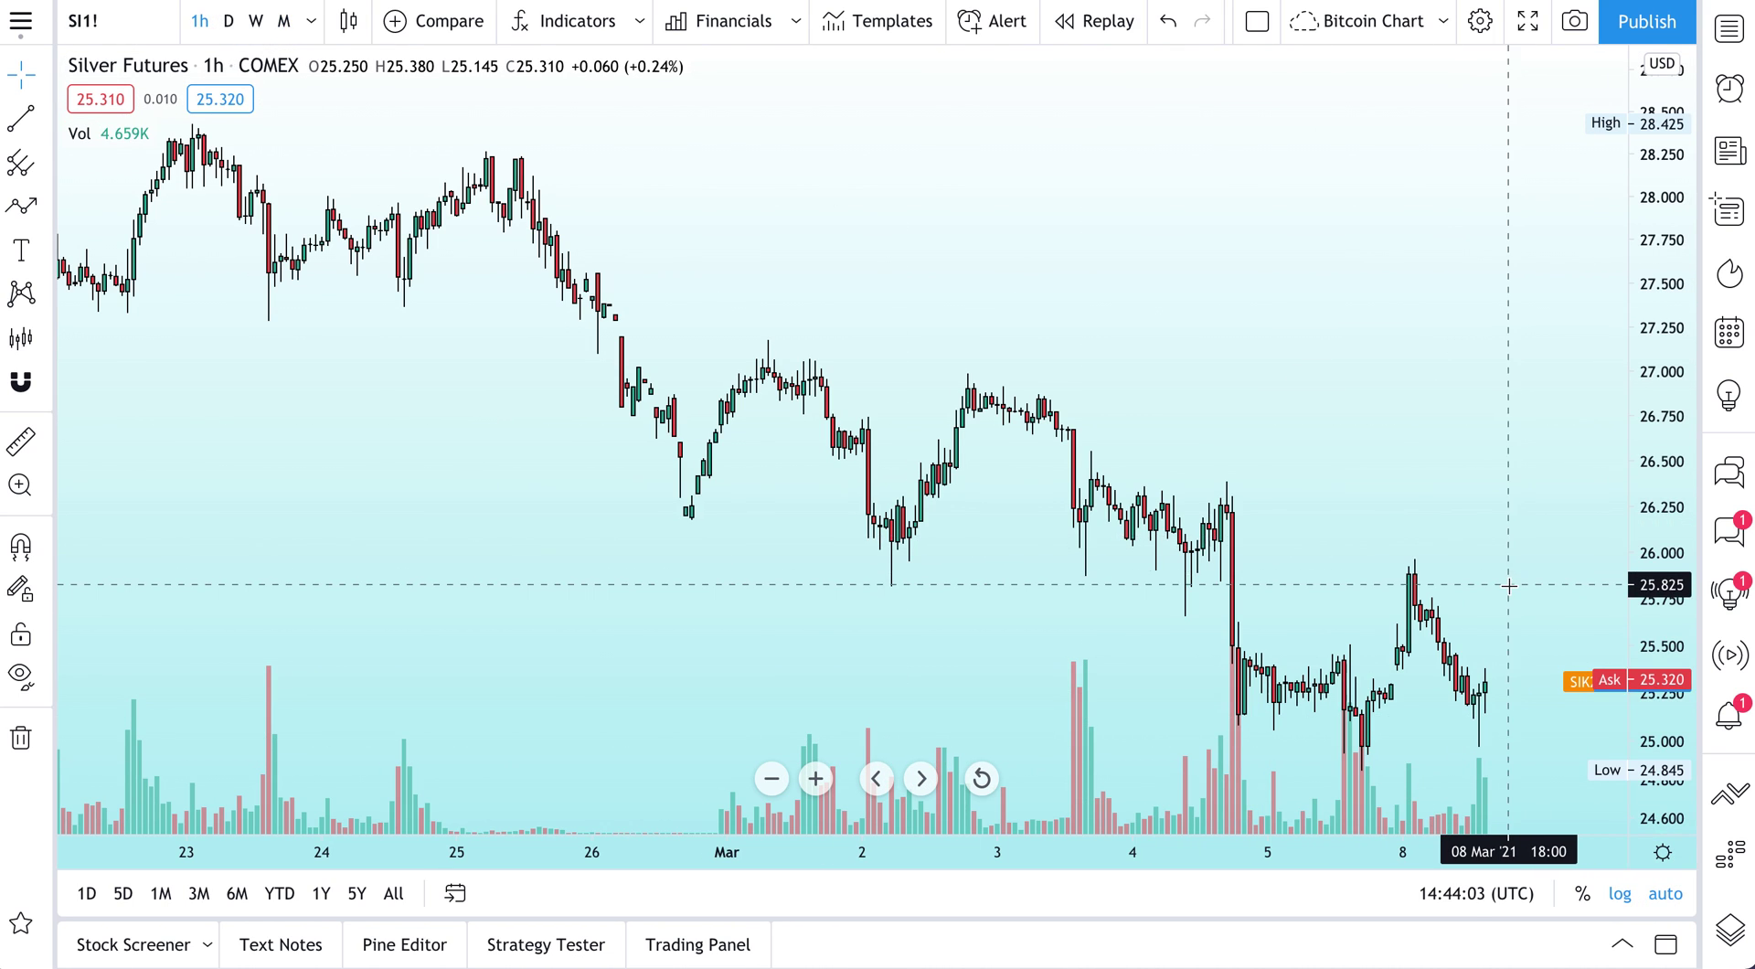
pyautogui.scroll(5, 1509, 585)
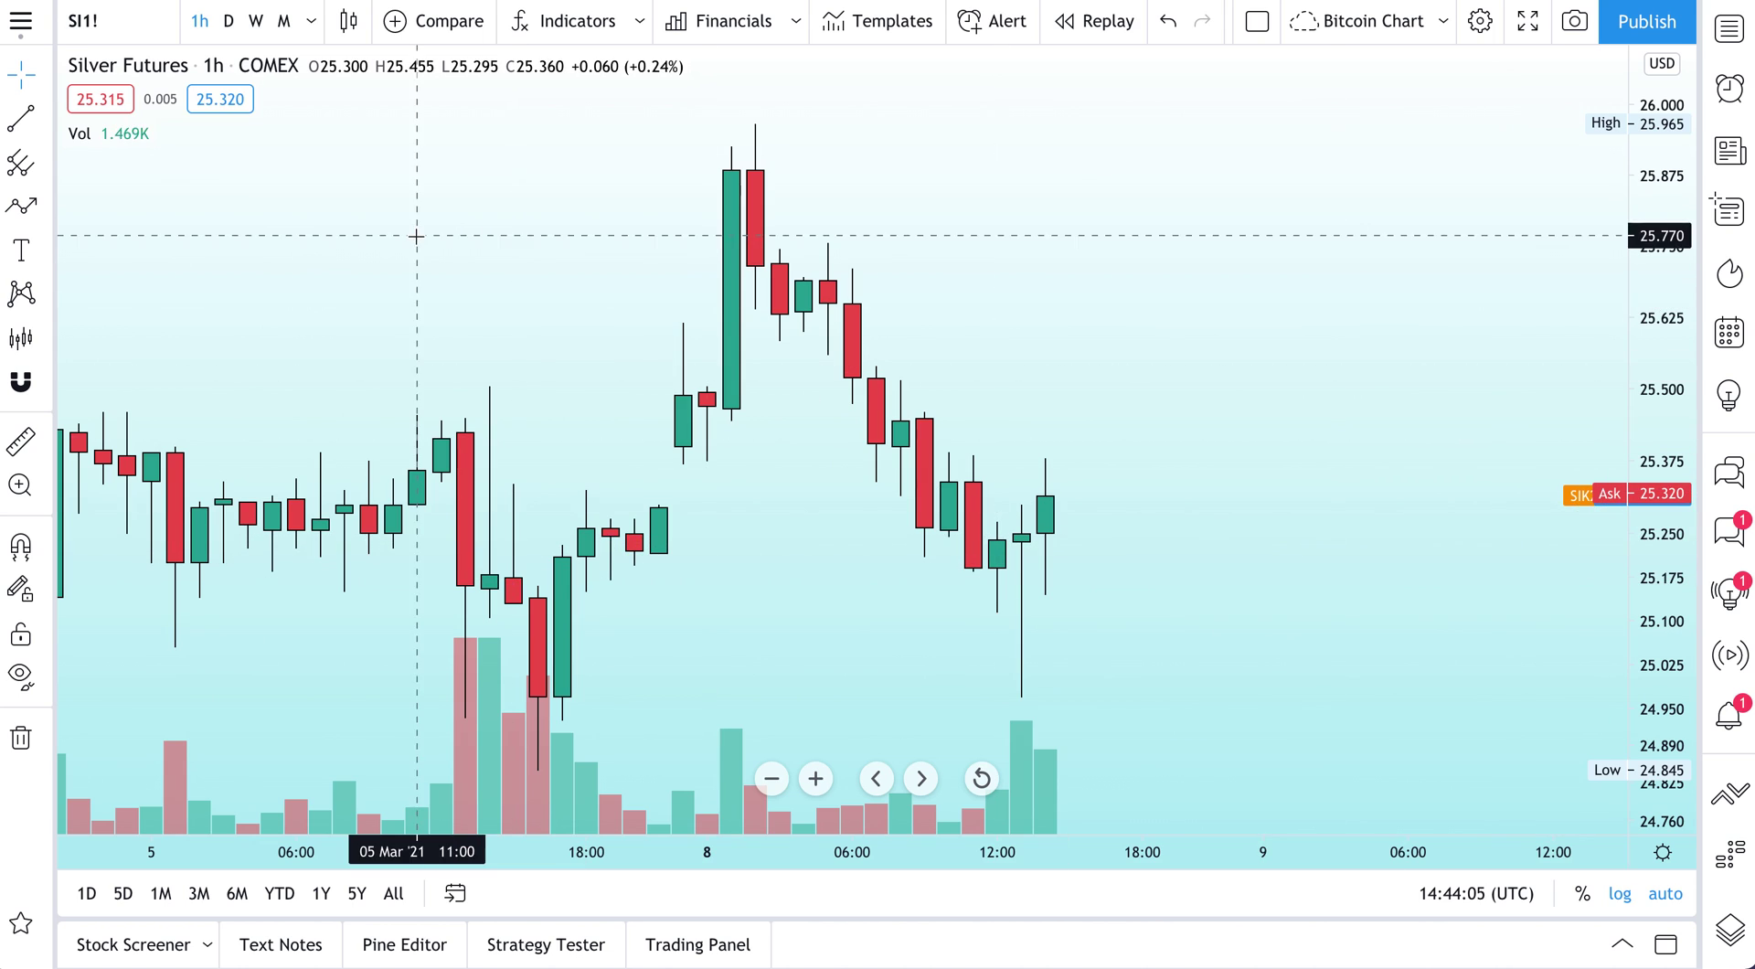
pyautogui.click(311, 20)
pyautogui.click(352, 98)
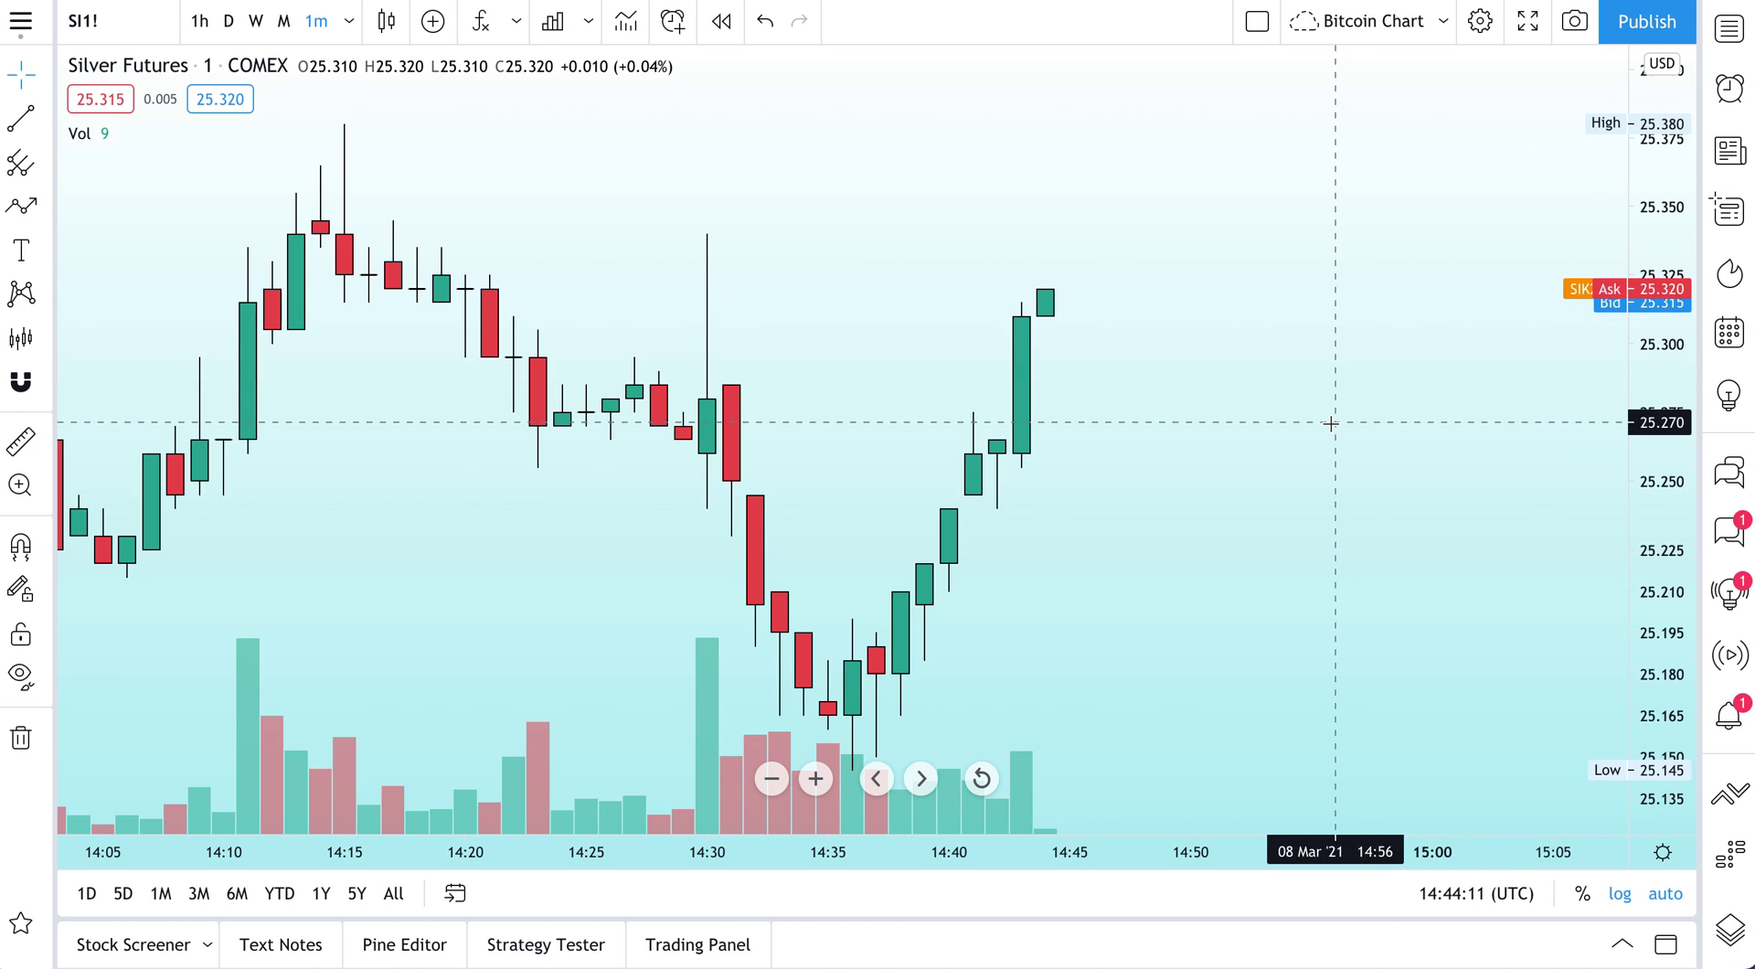
# Step: Add the Moving Average indicator by searching 'moving' in Indicators & Strategies
pyautogui.rightClick(1650, 364)
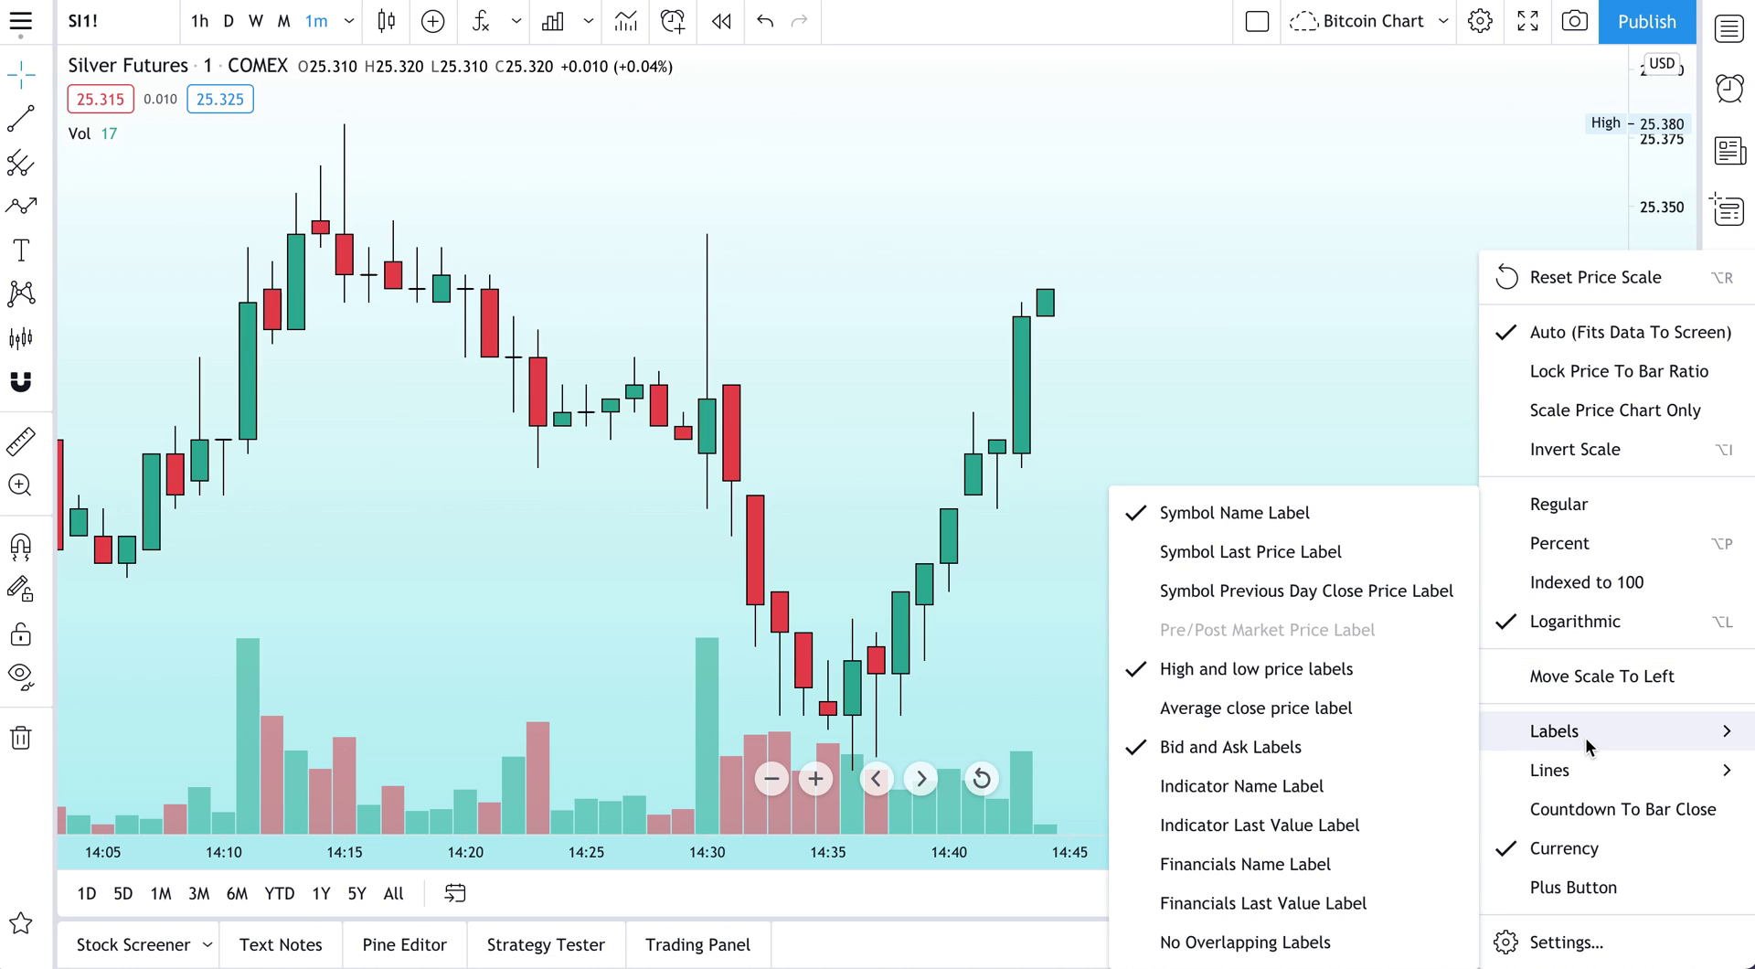
pyautogui.click(901, 341)
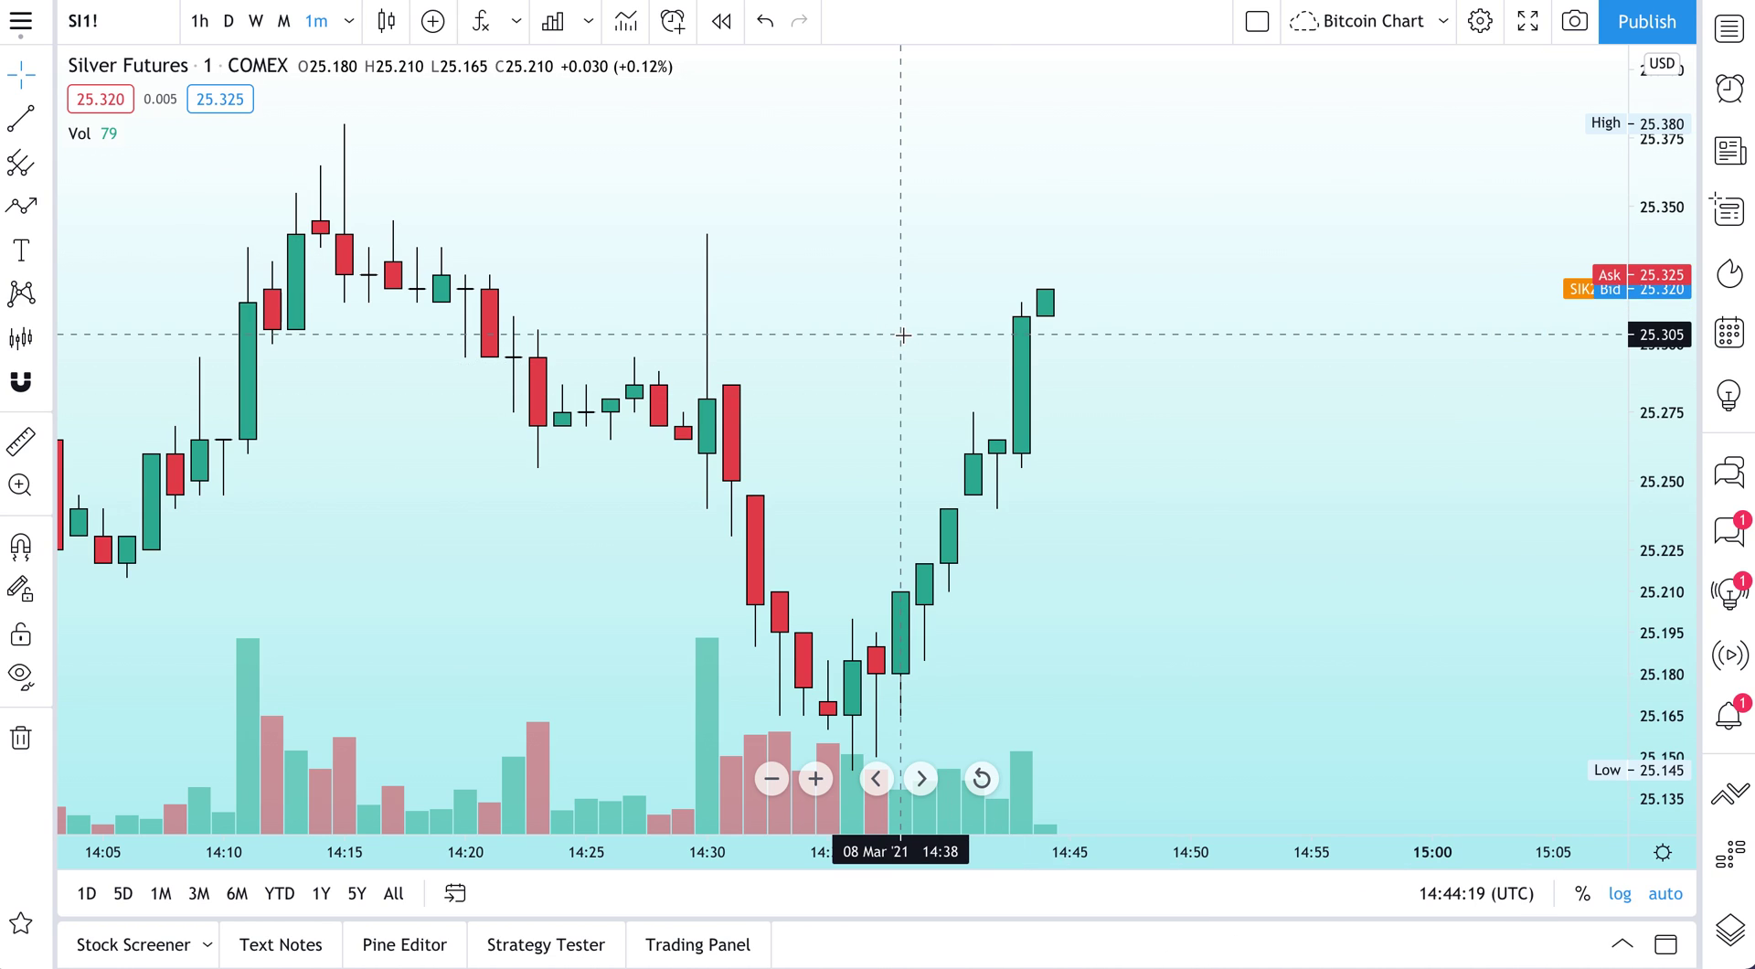
pyautogui.write('/moving')
pyautogui.click(1027, 530)
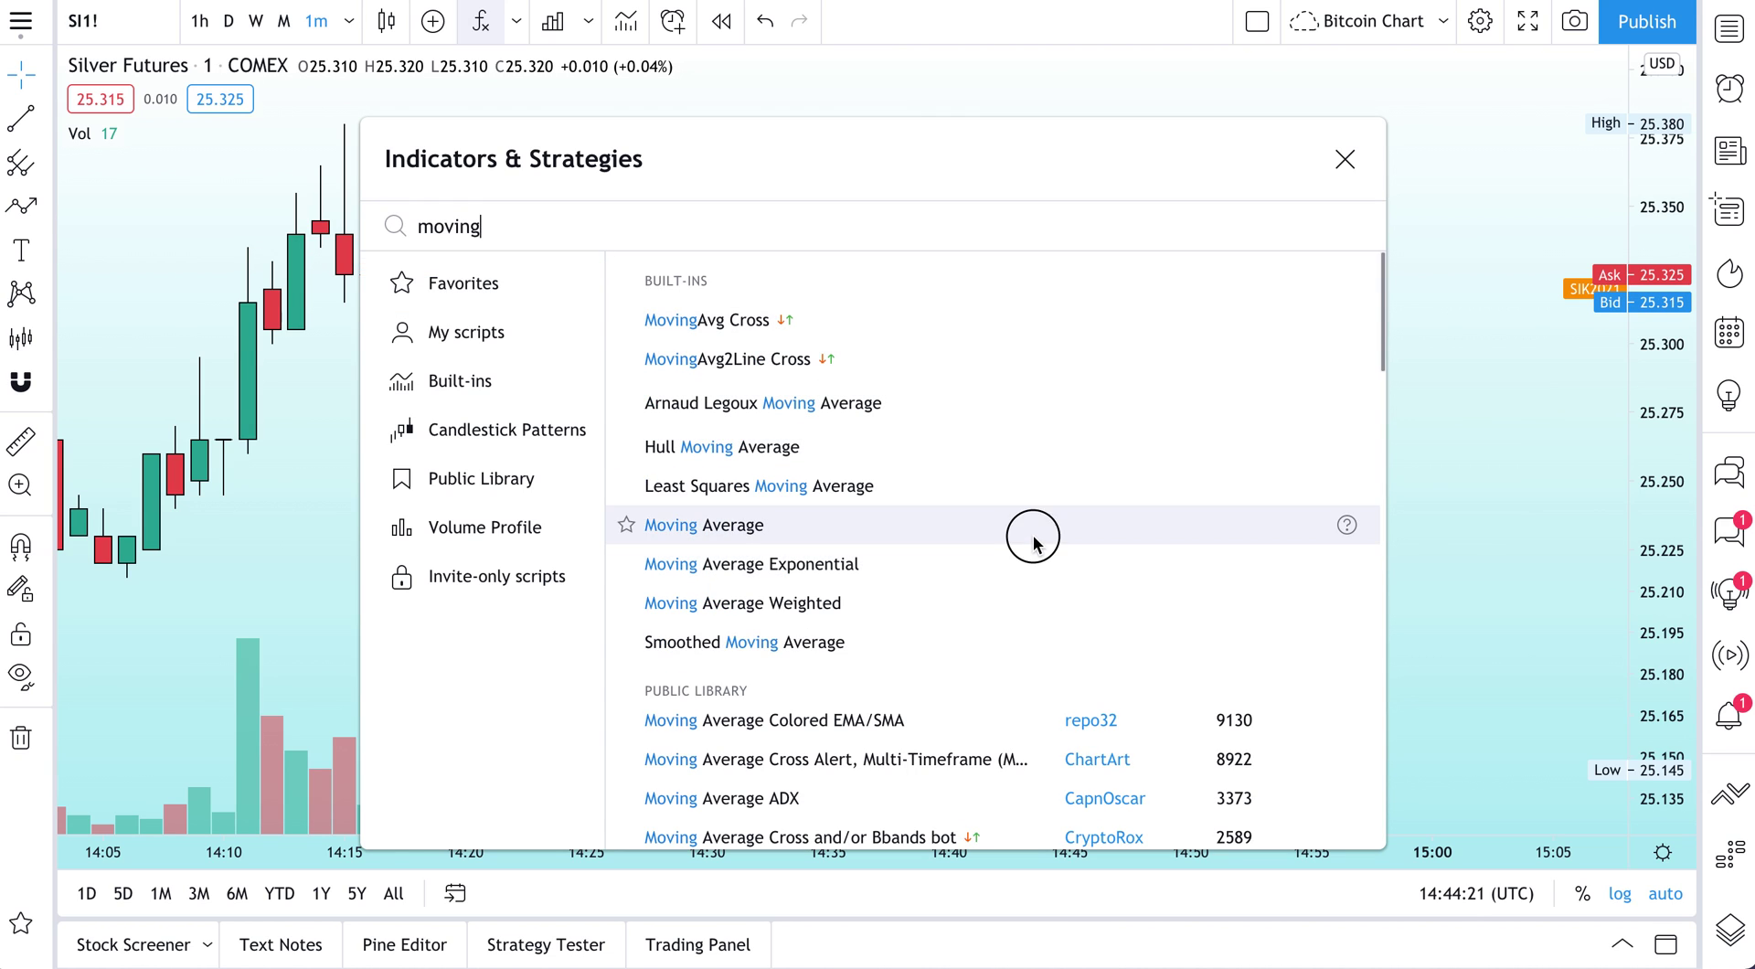
pyautogui.click(1345, 159)
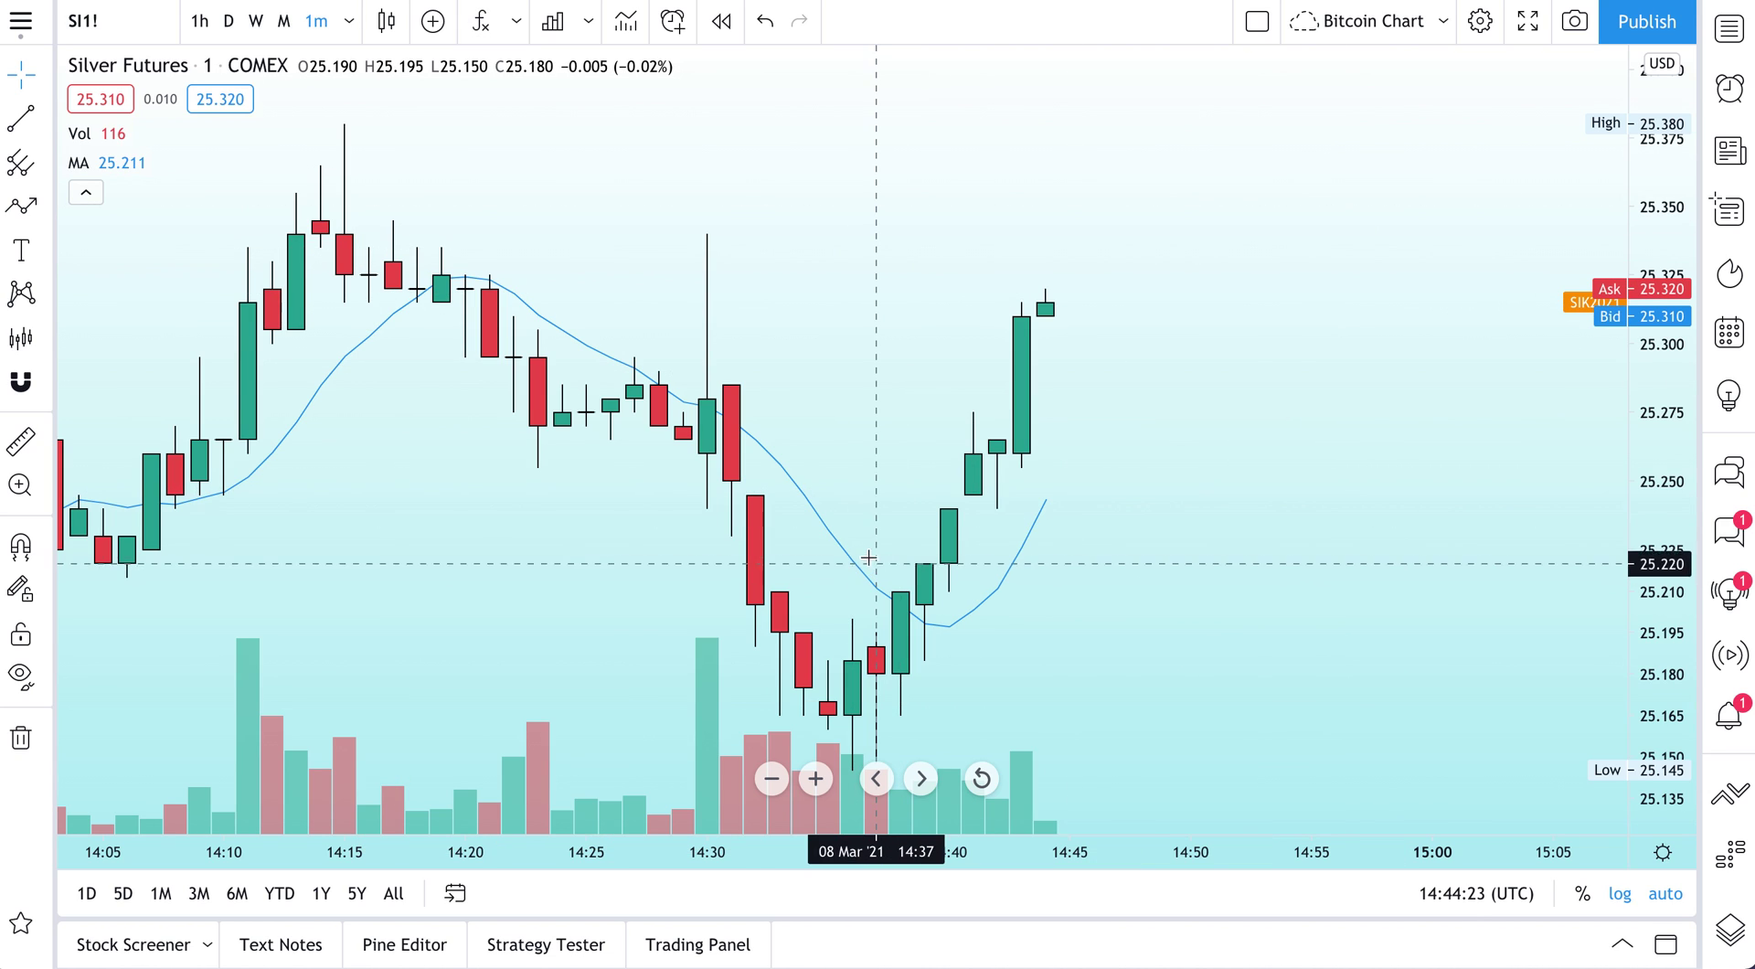
# Step: Show the Indicator Name Label and Indicator Last Value Label on the price scale
pyautogui.rightClick(1652, 329)
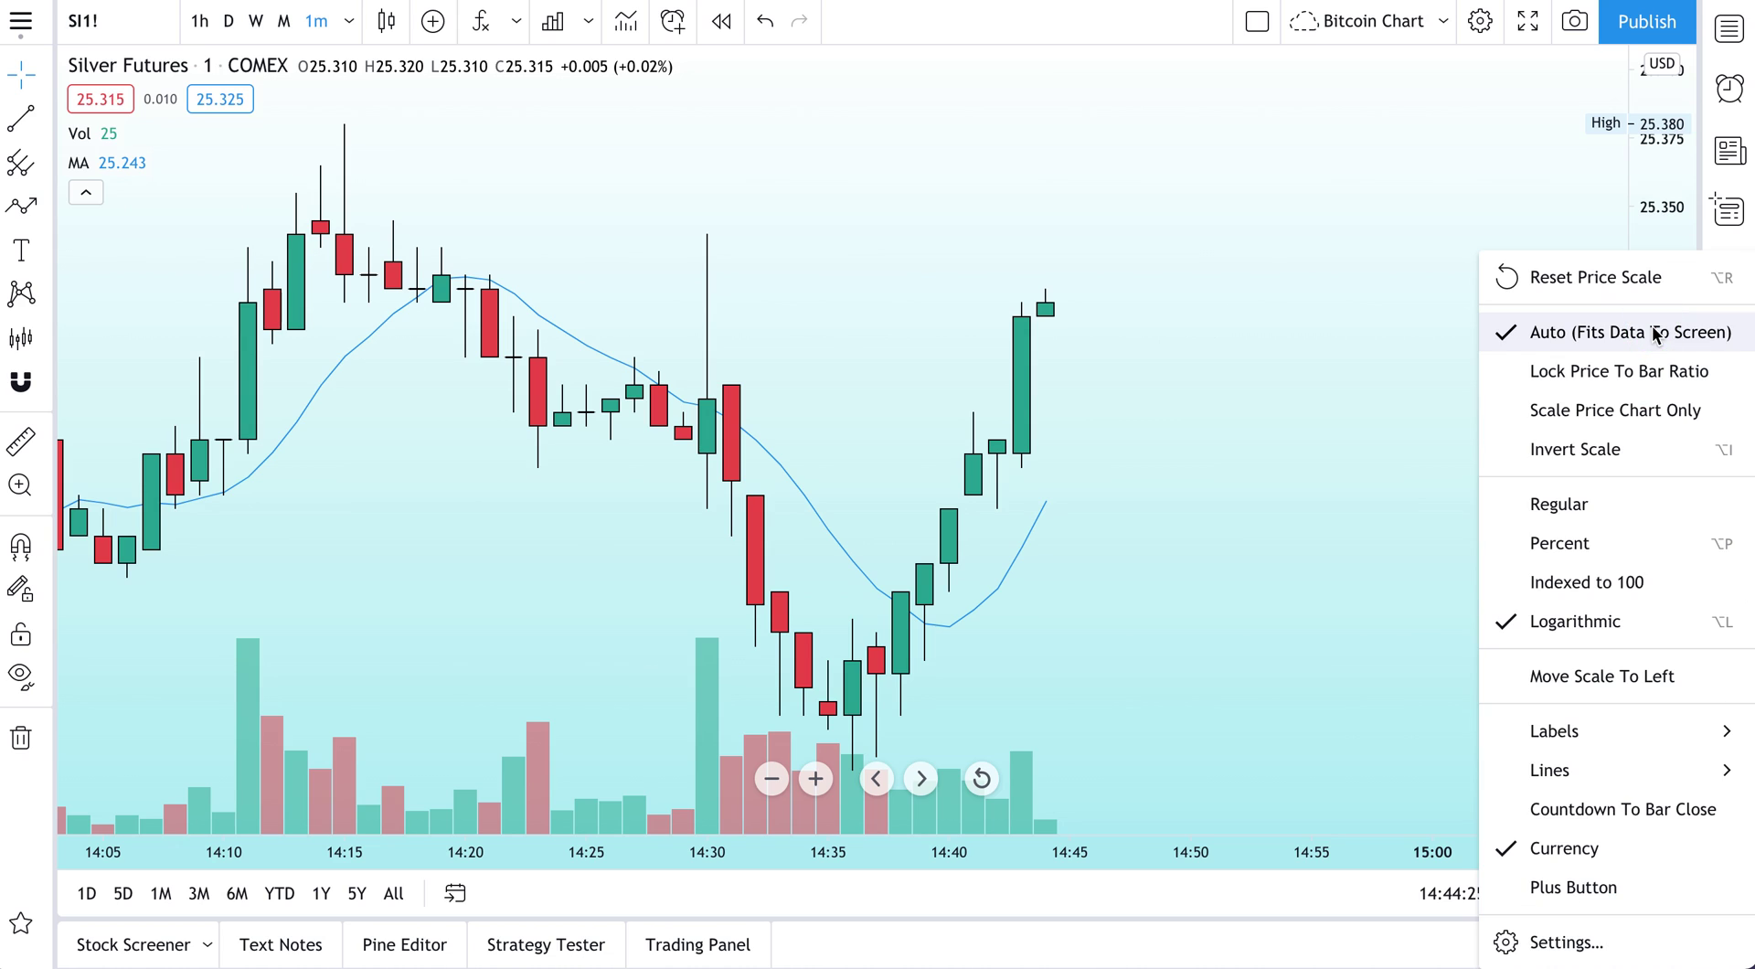
pyautogui.moveTo(1592, 738)
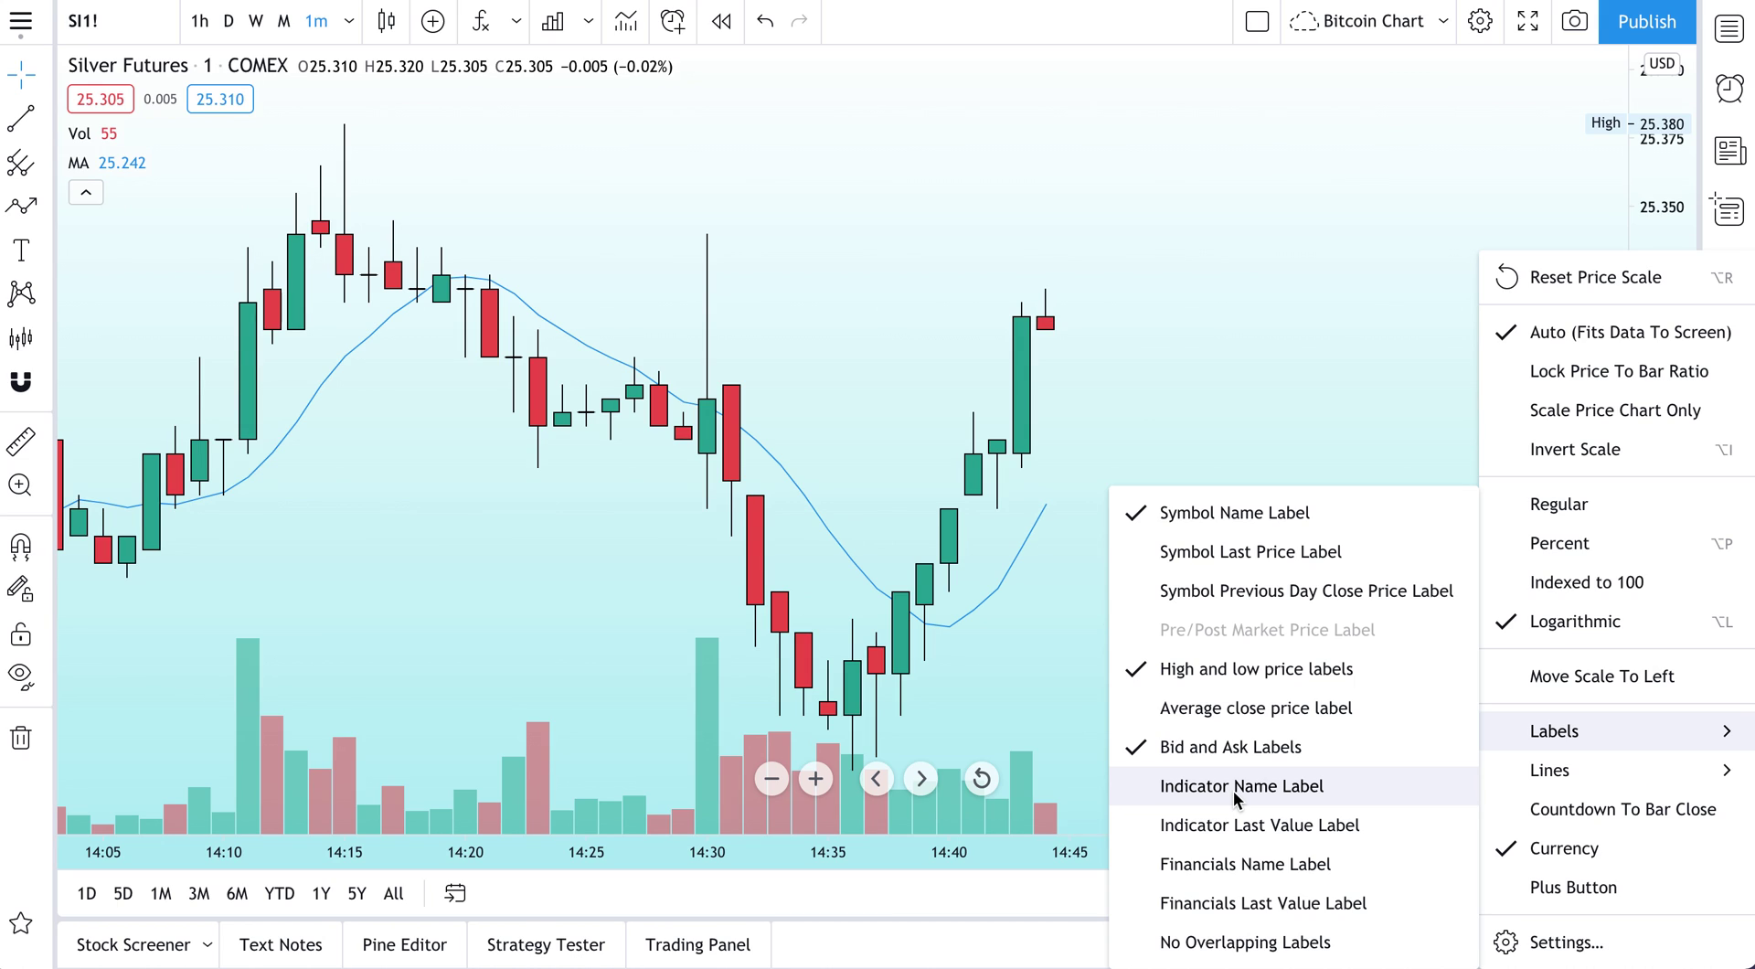
pyautogui.click(1205, 788)
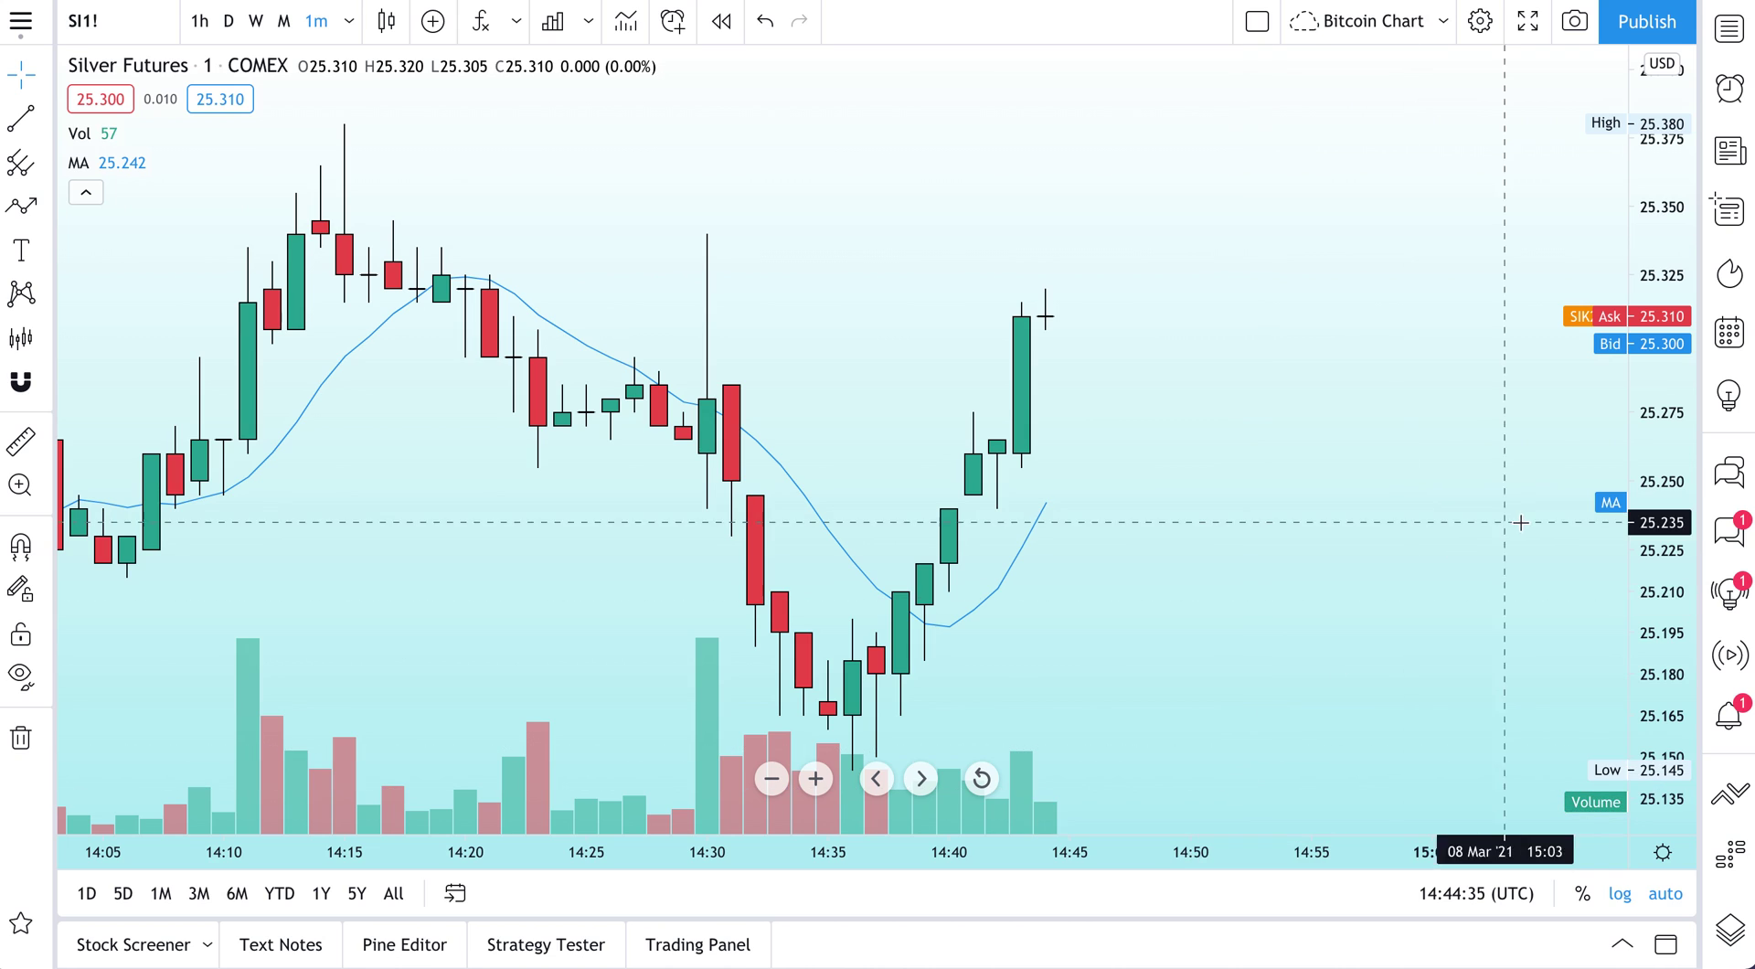
pyautogui.rightClick(1655, 409)
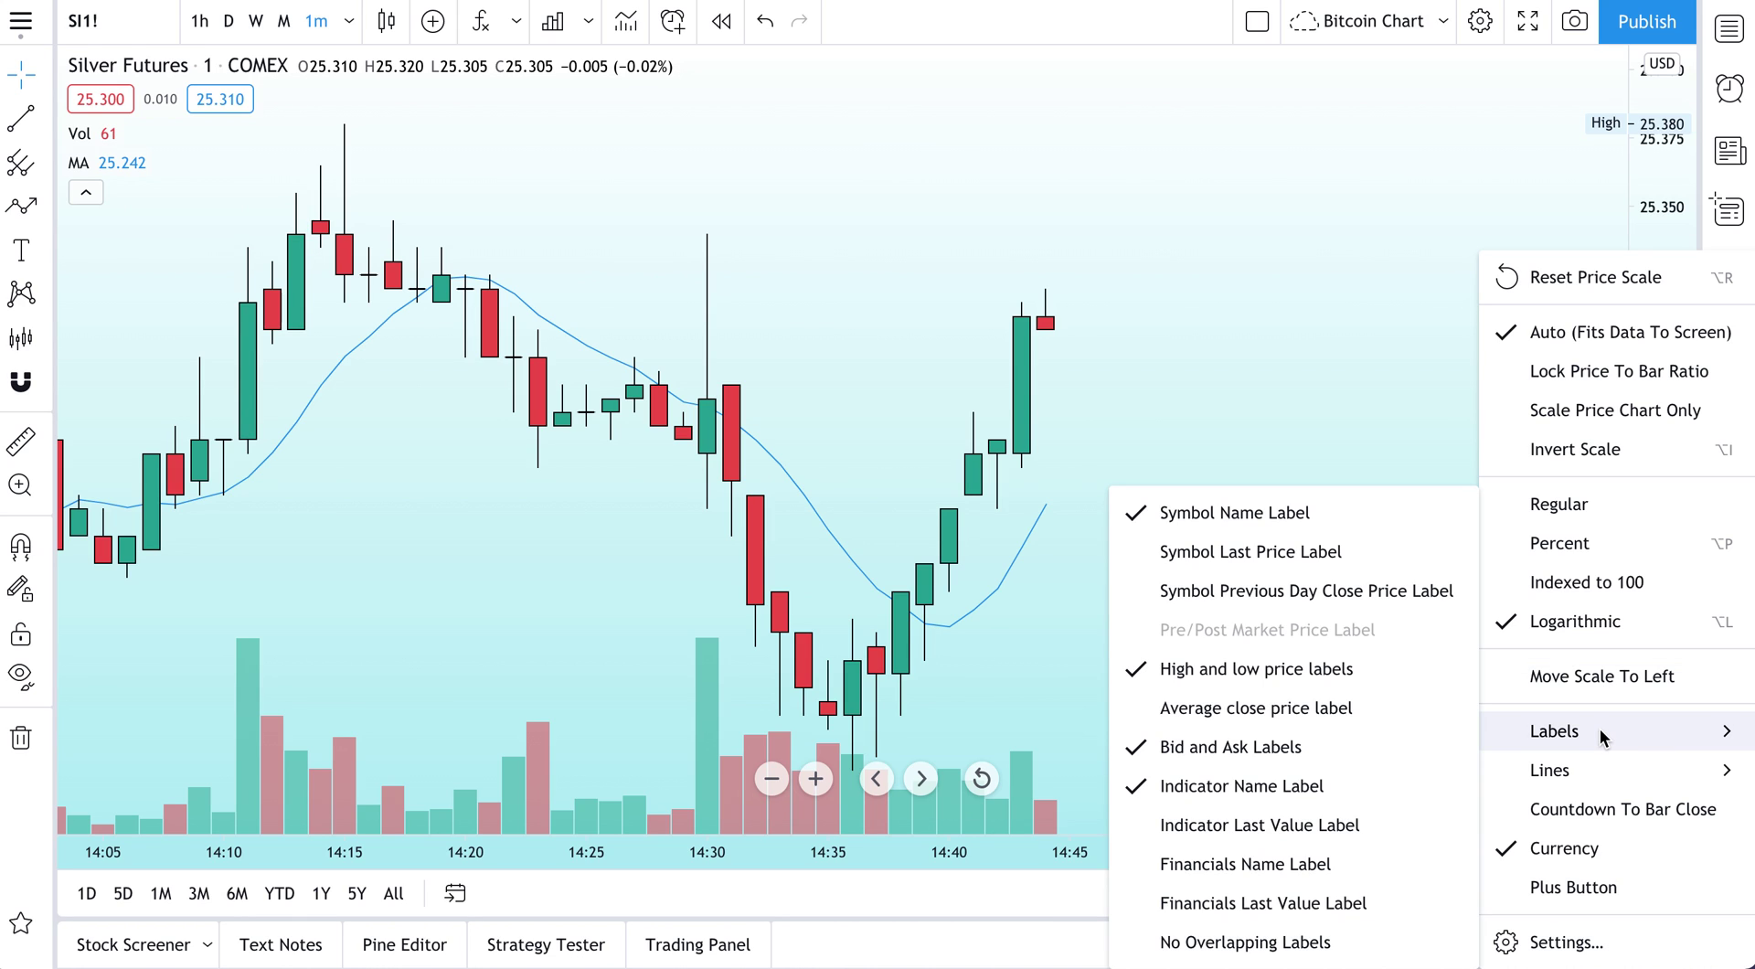
pyautogui.click(1289, 825)
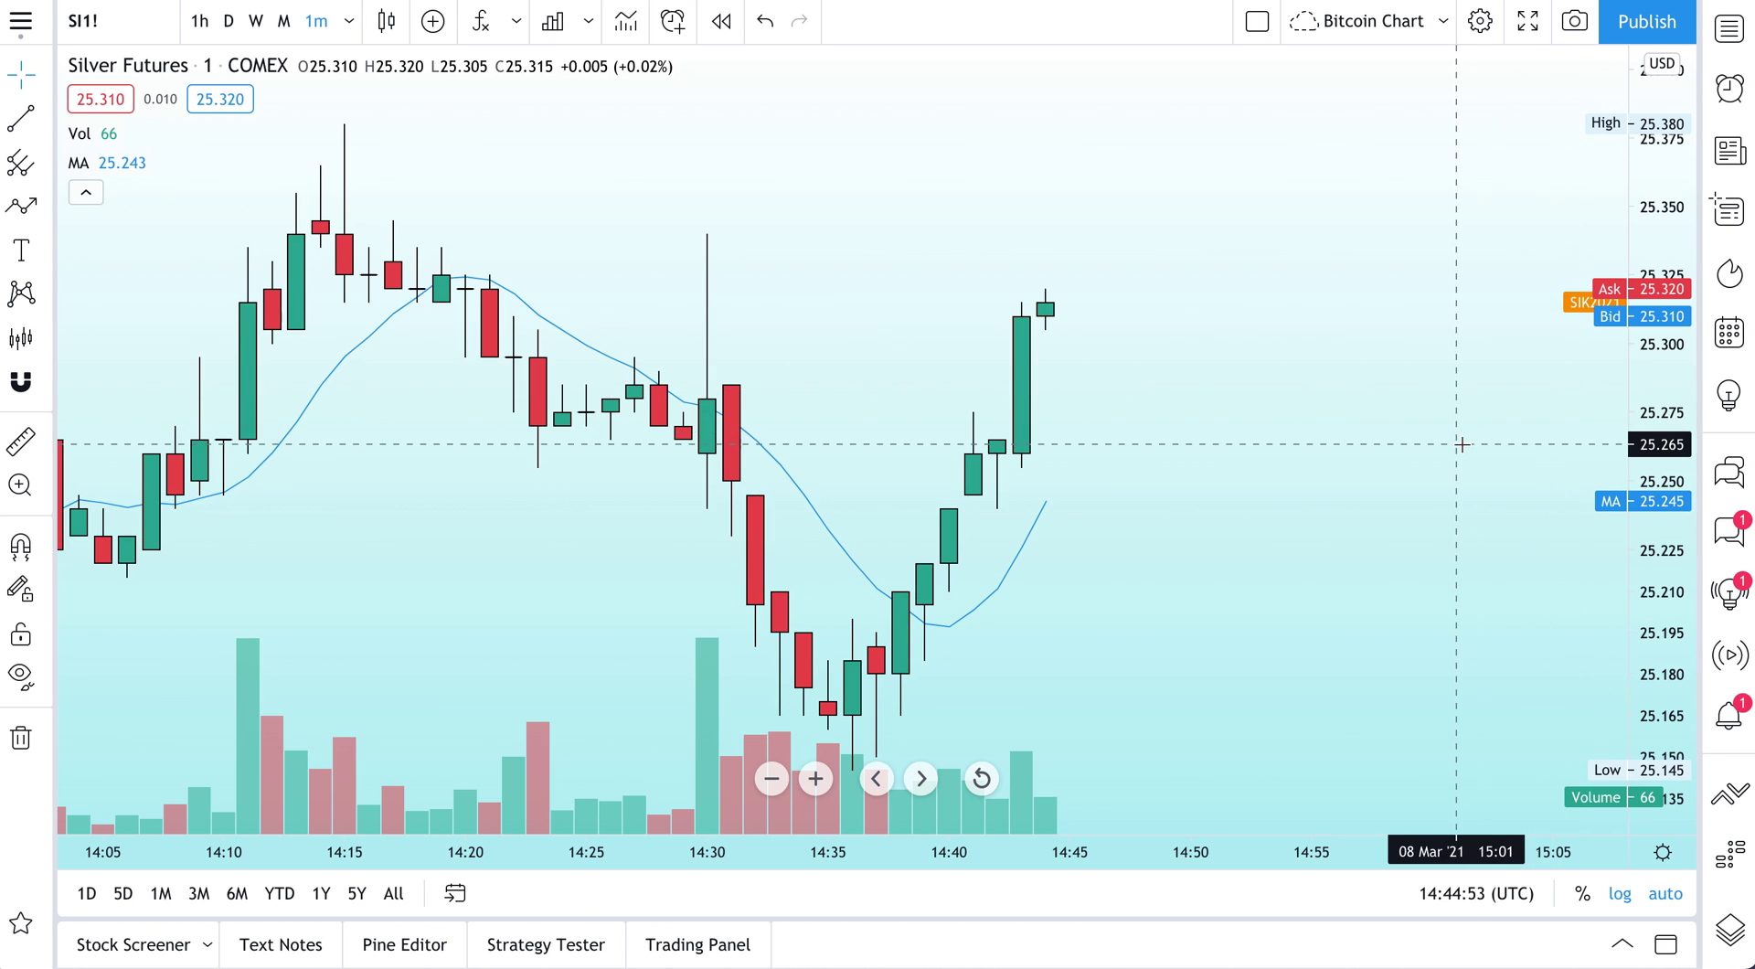
# Step: Hide the Bid and Ask labels and switch the chart to weekly candles
pyautogui.scroll(1, 1381, 444)
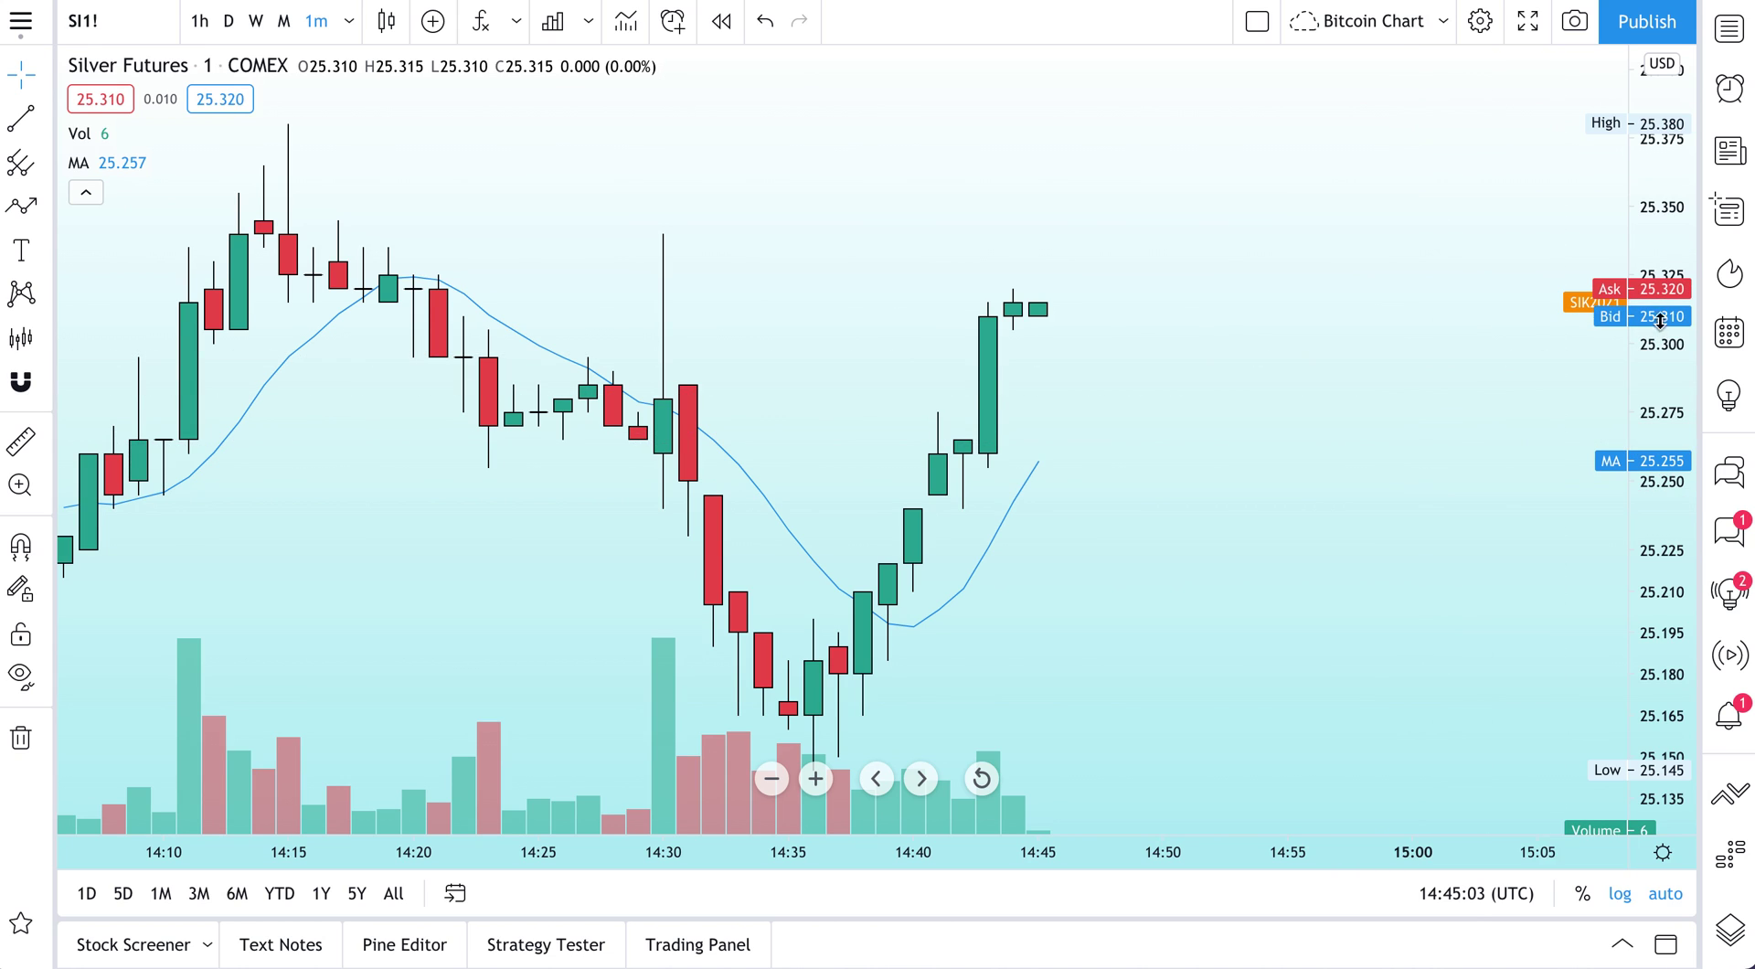
pyautogui.rightClick(1638, 360)
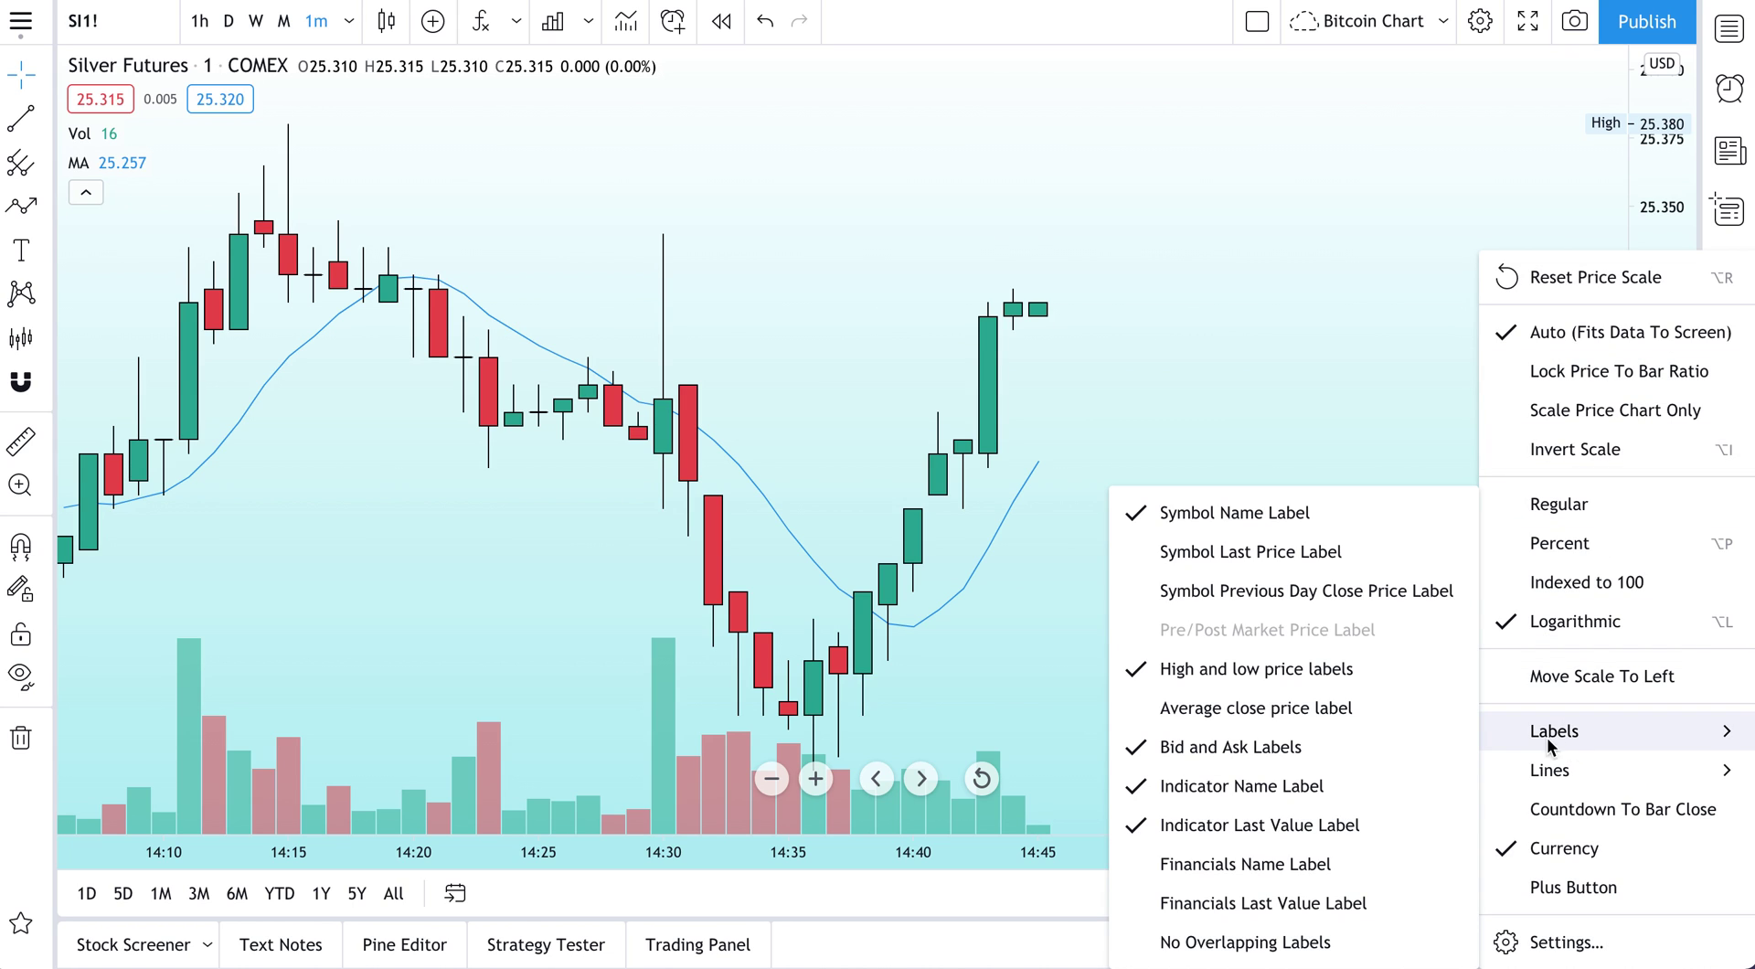
pyautogui.click(1259, 749)
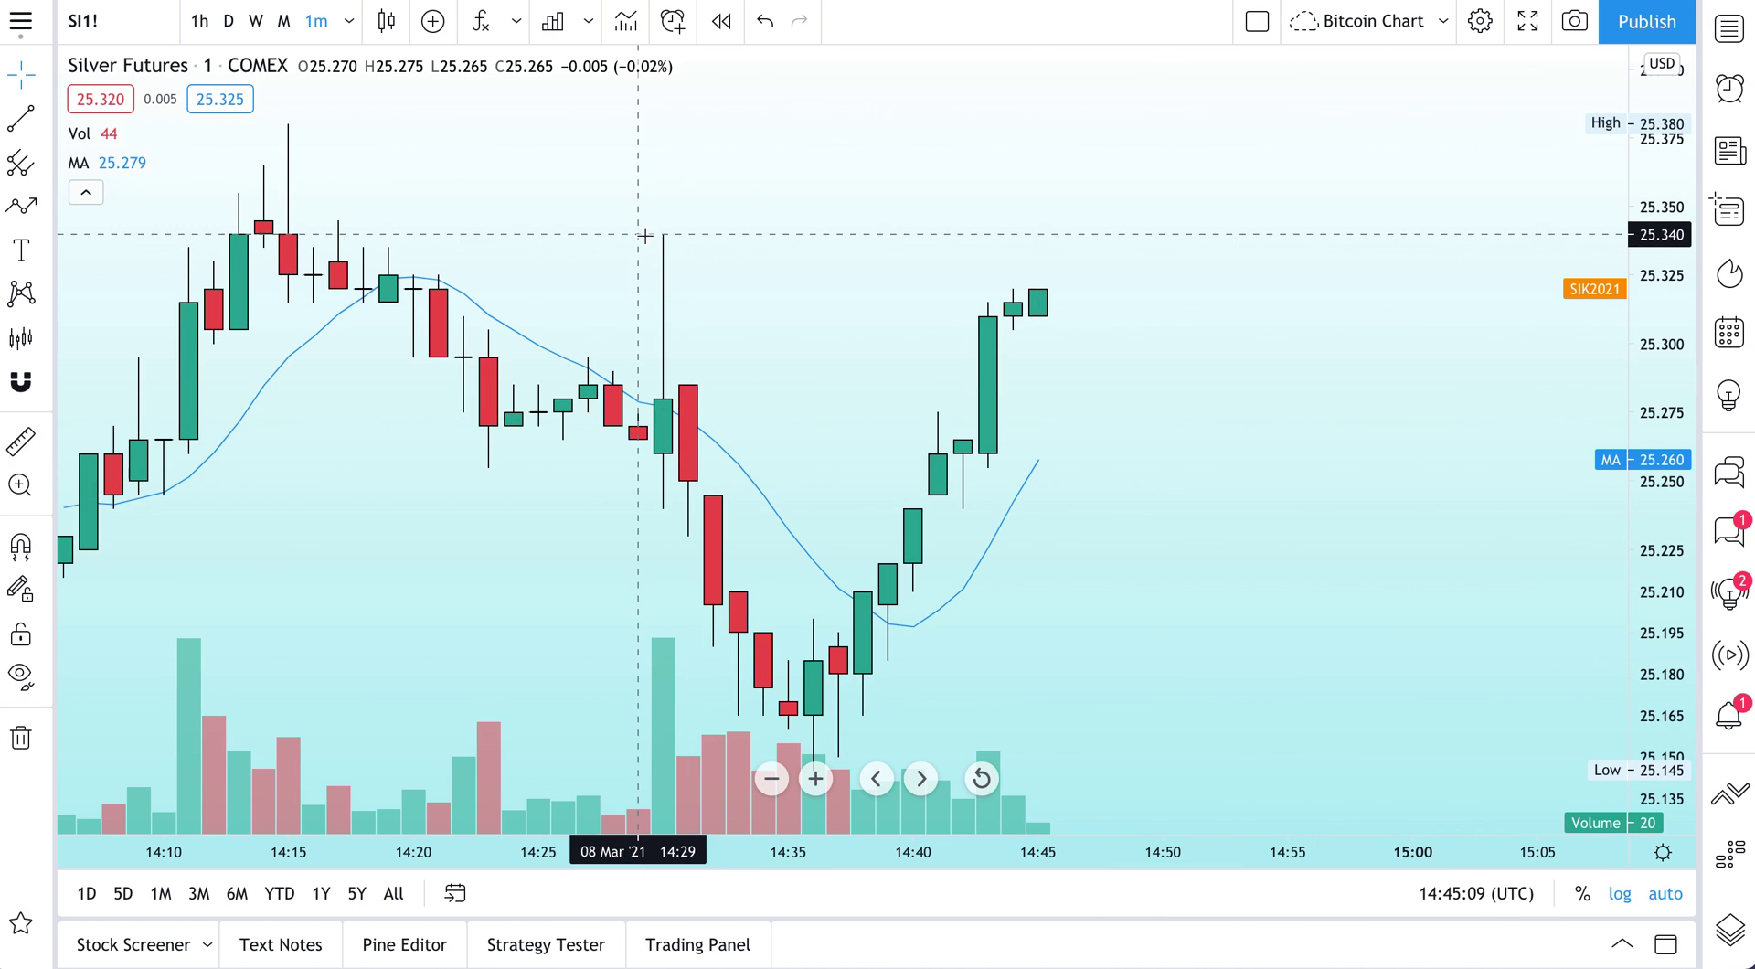
pyautogui.click(255, 21)
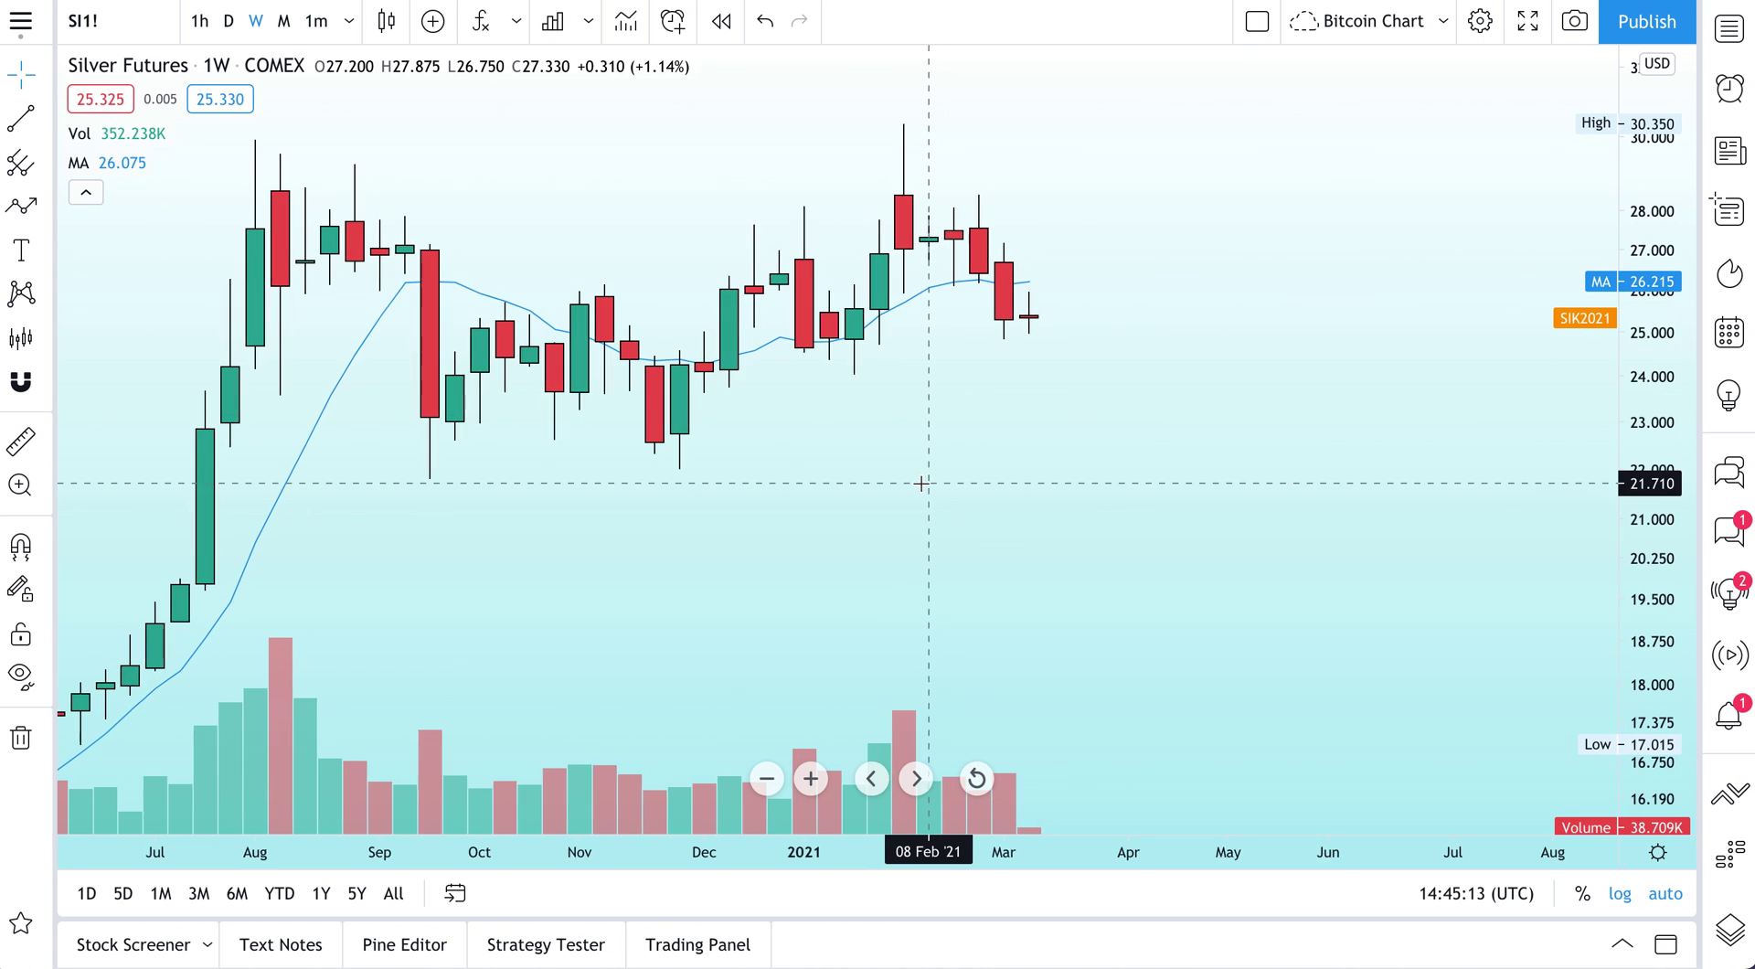
# Step: Set the Moving Average length to 4 in its Inputs settings
pyautogui.moveTo(811, 470); pyautogui.dragTo(968, 509)
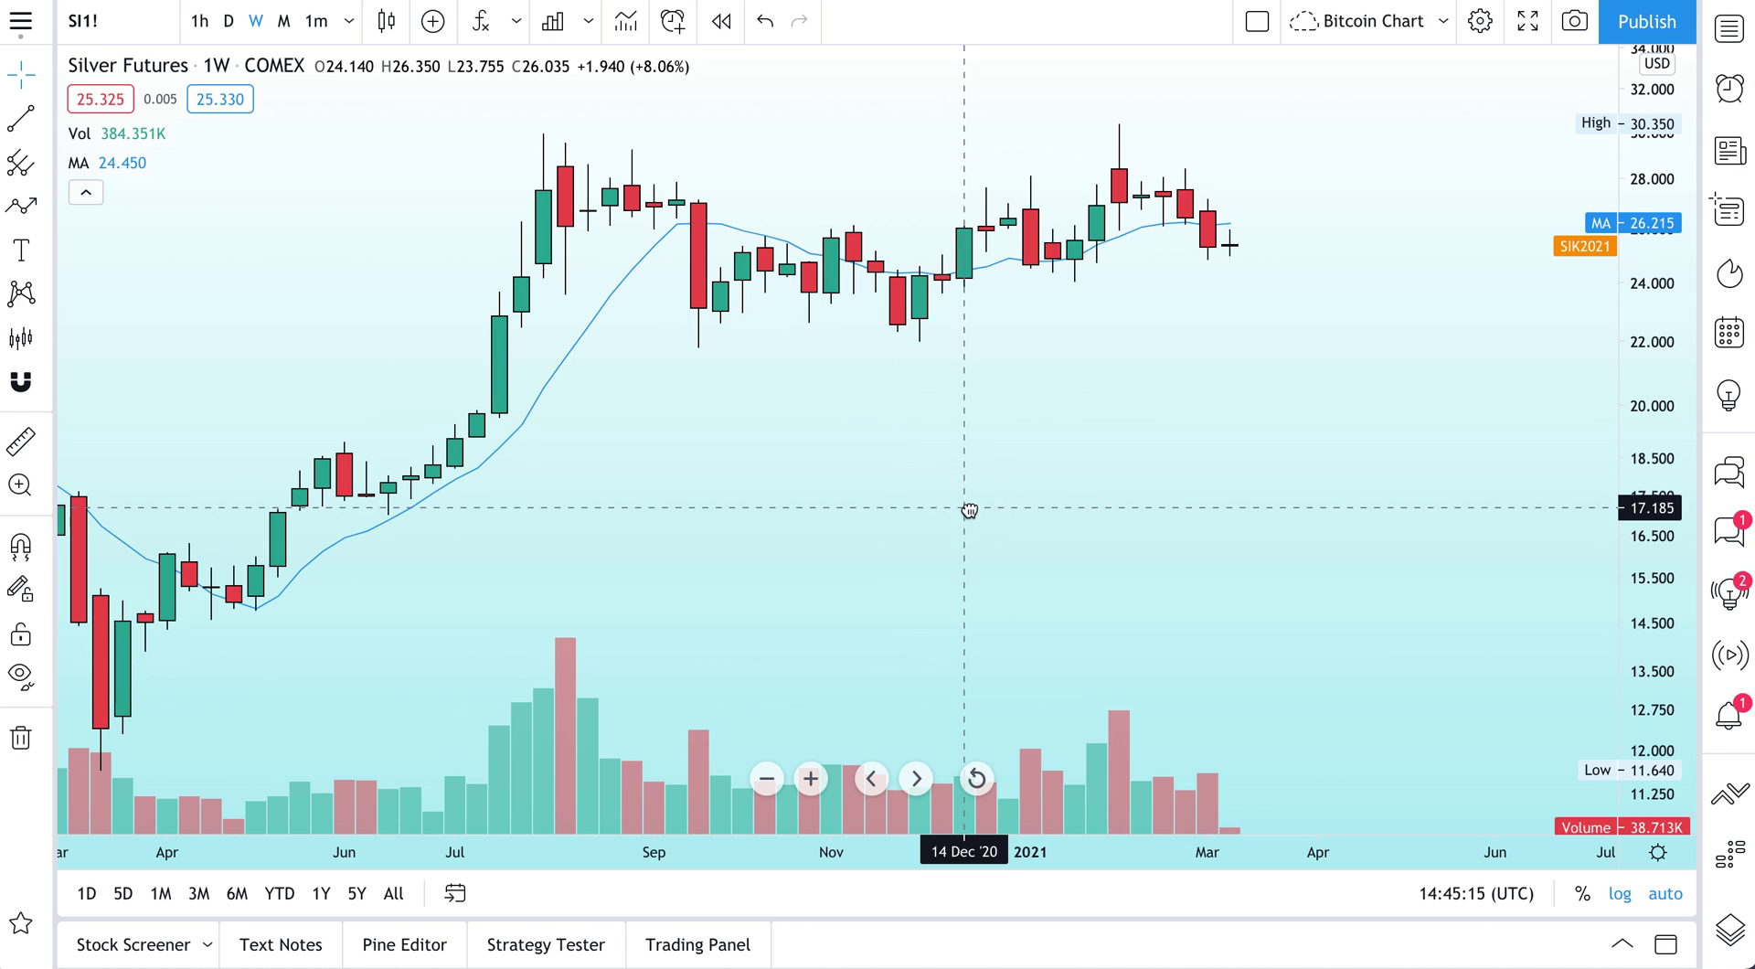
pyautogui.click(144, 162)
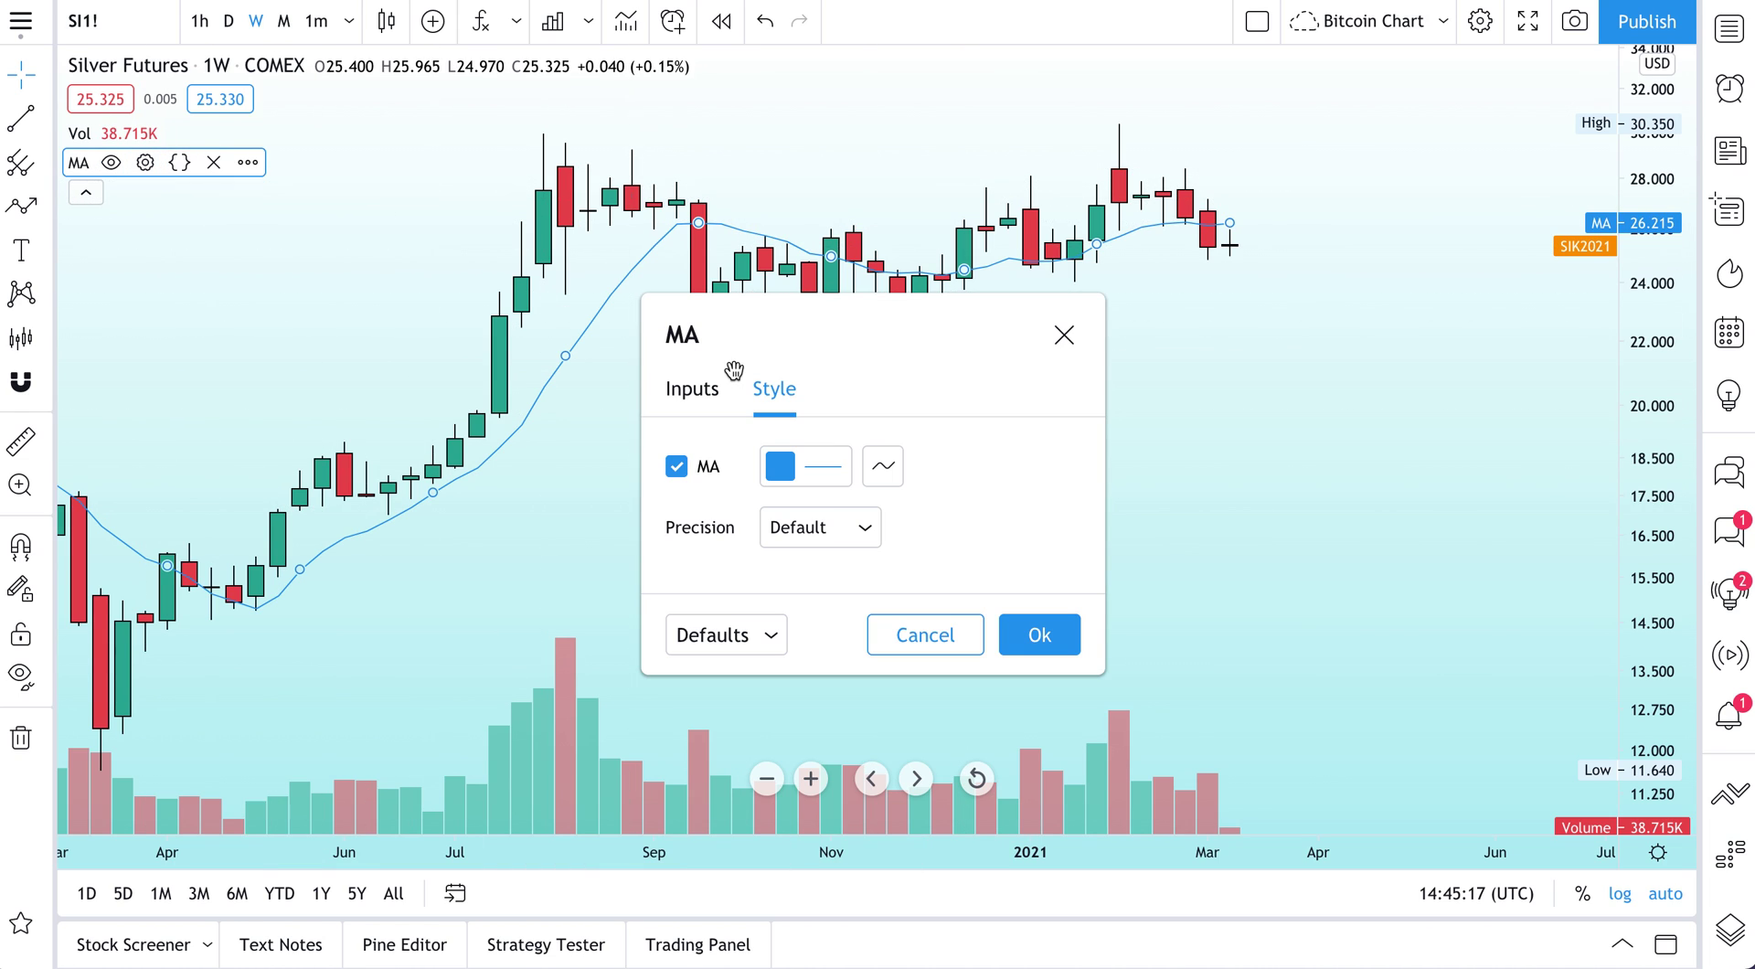
pyautogui.click(708, 393)
pyautogui.click(773, 528)
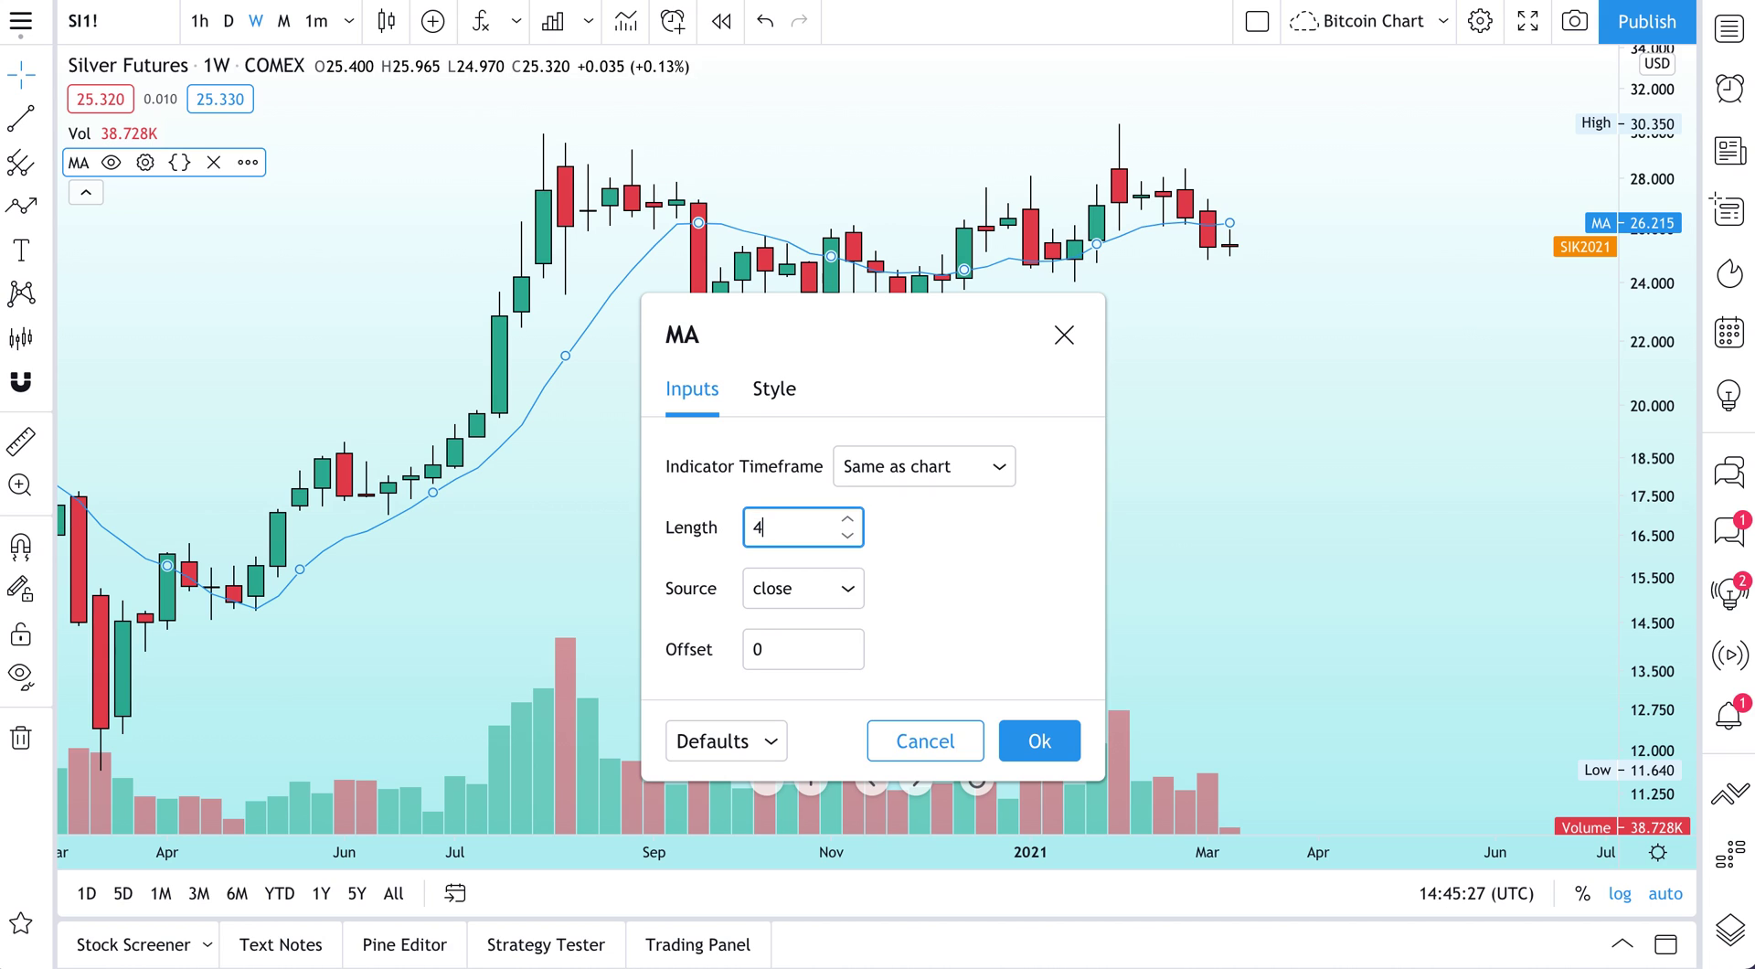
pyautogui.click(974, 556)
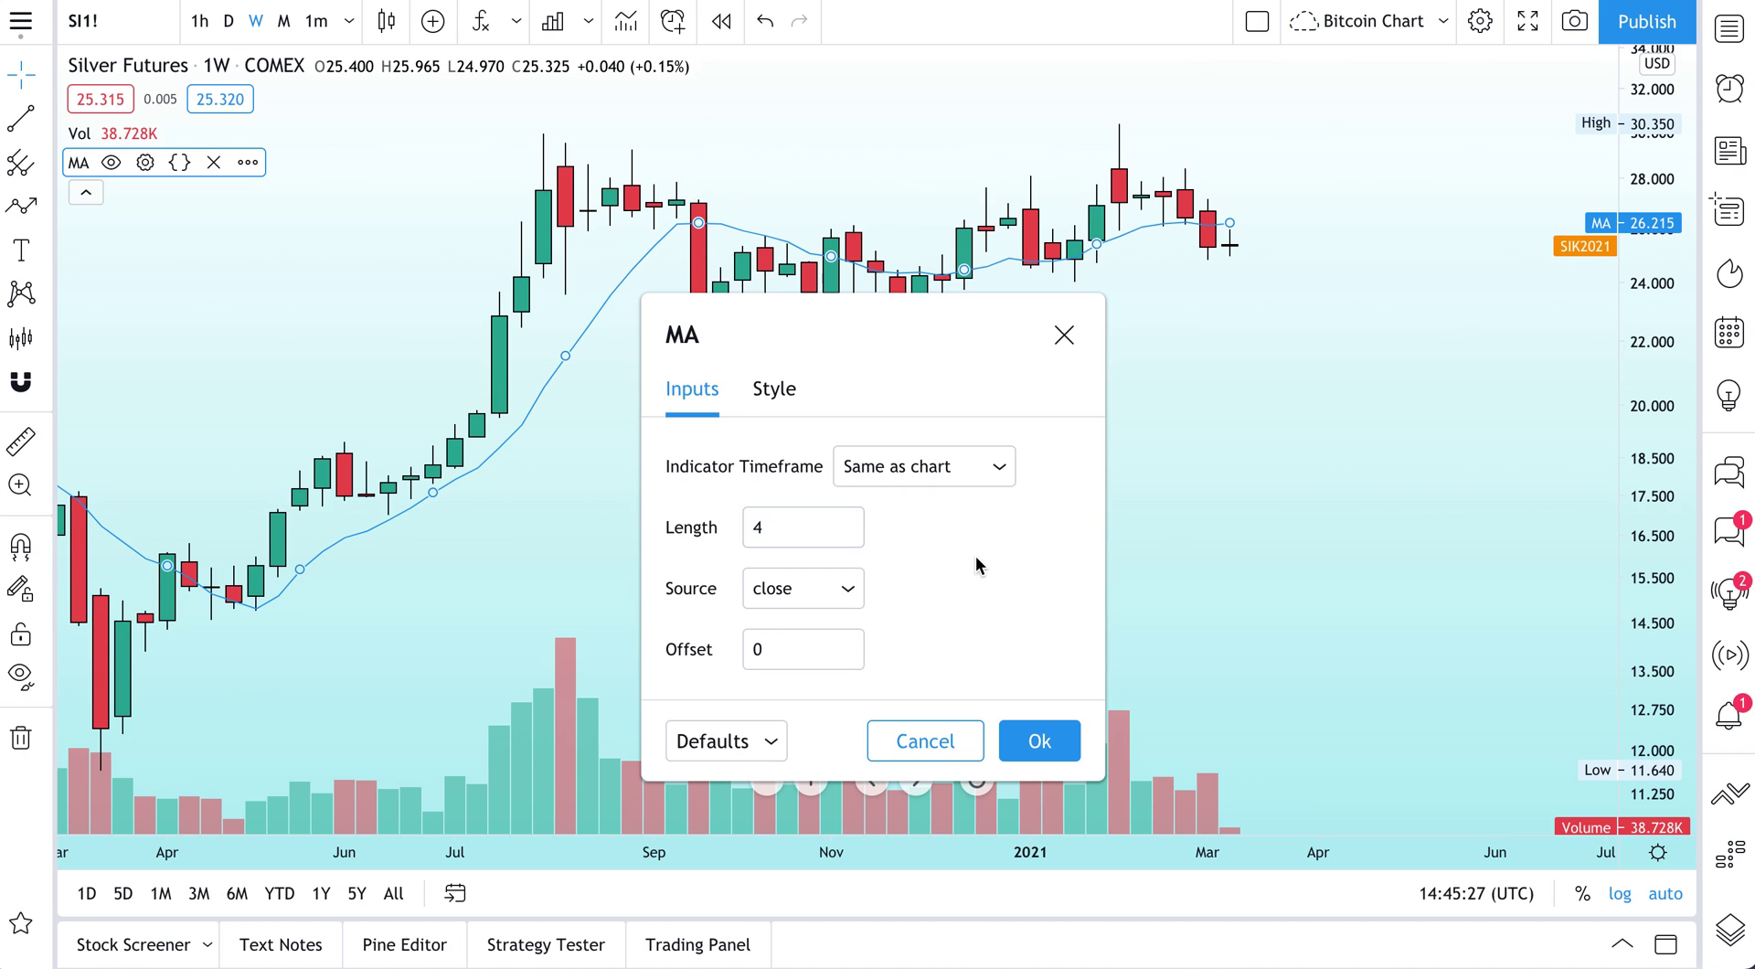
pyautogui.click(1058, 748)
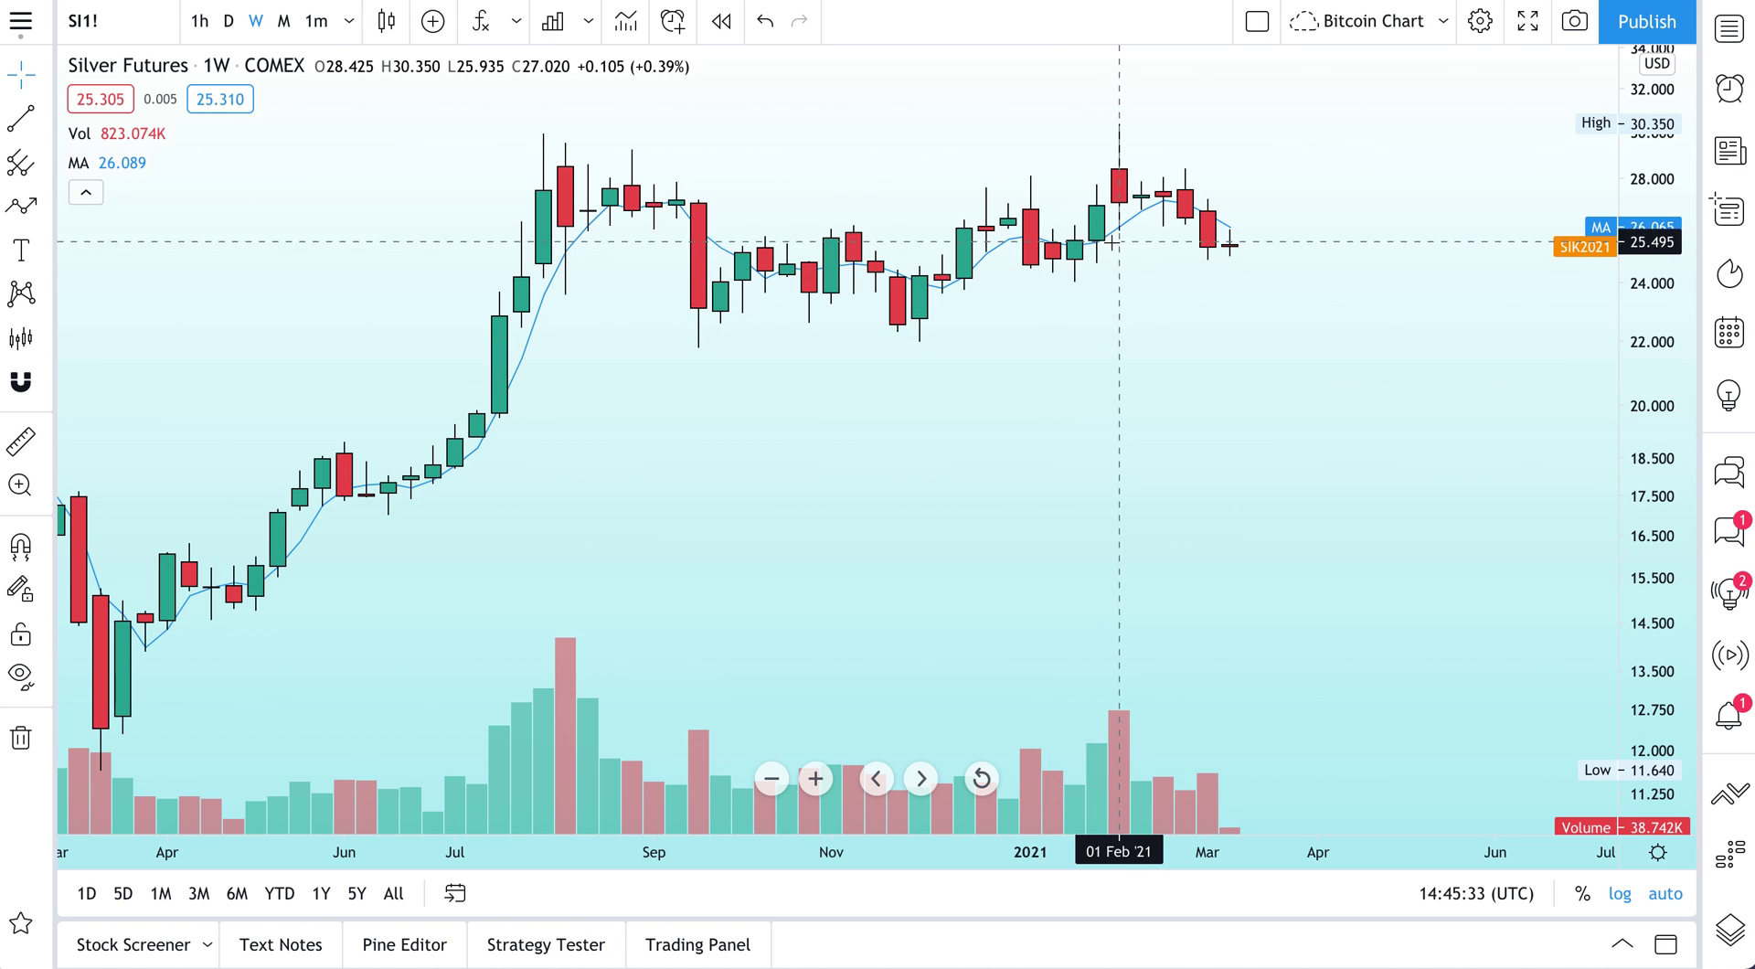
# Step: Open and close the chart settings and Moving Average settings without further changes
pyautogui.doubleClick(1117, 227)
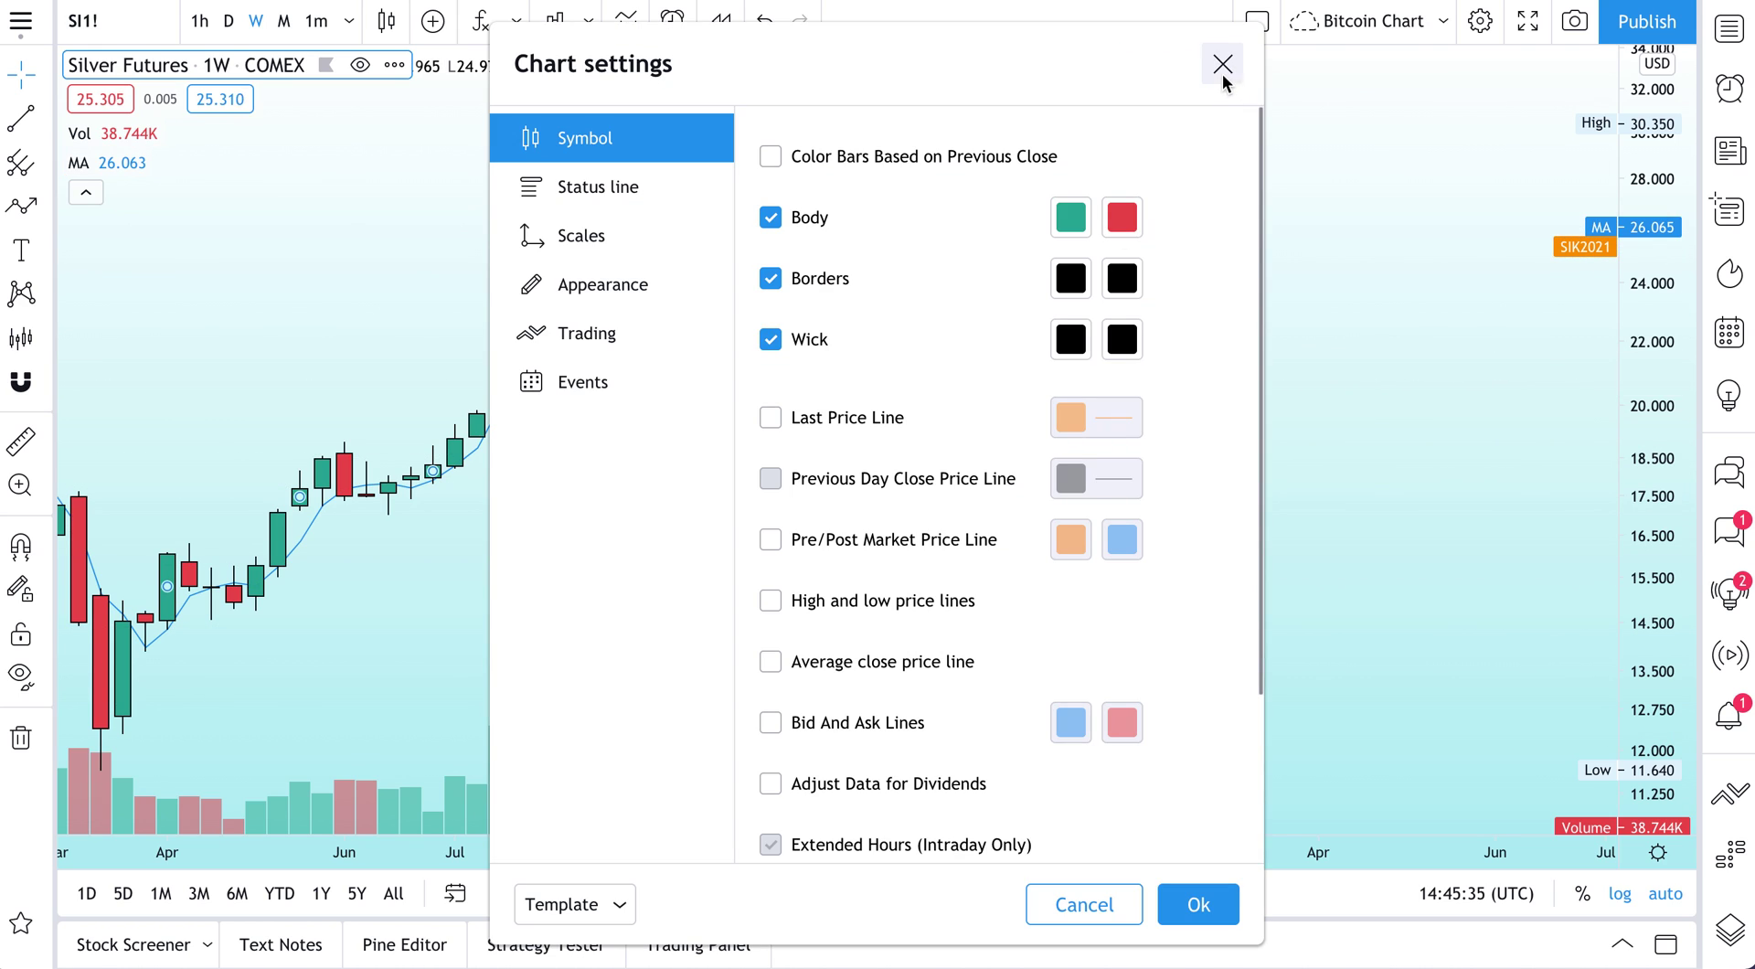
pyautogui.click(1221, 73)
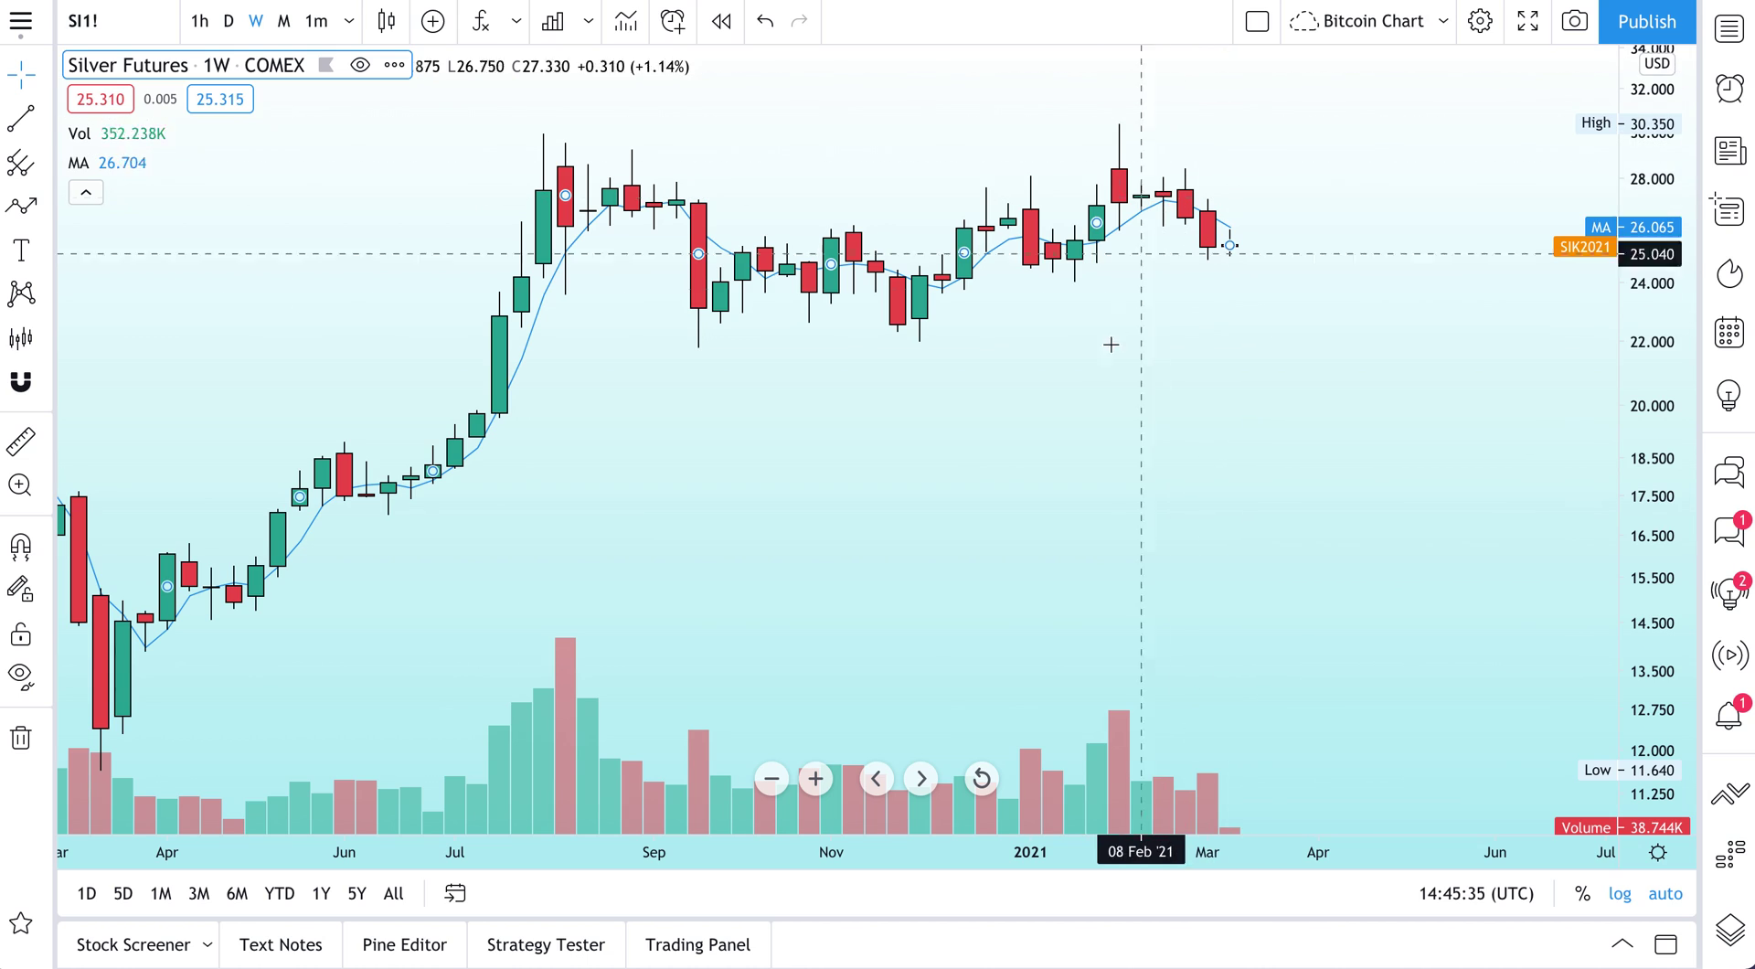
pyautogui.doubleClick(526, 354)
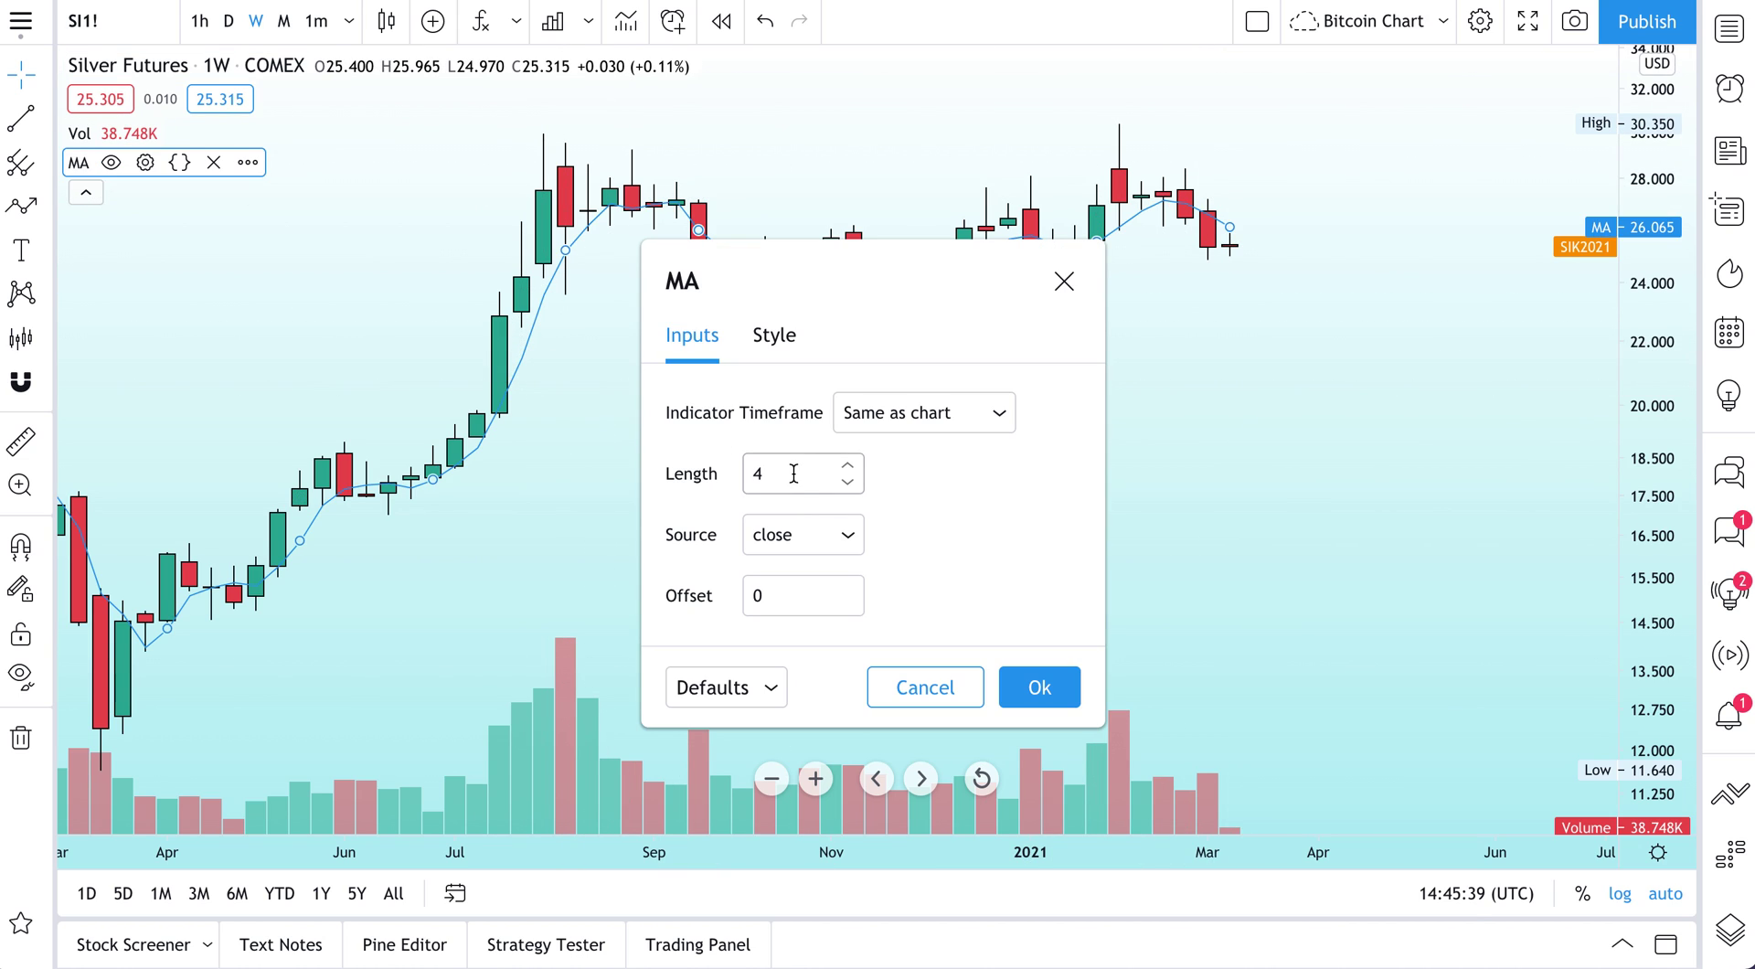
pyautogui.click(793, 474)
pyautogui.click(1040, 687)
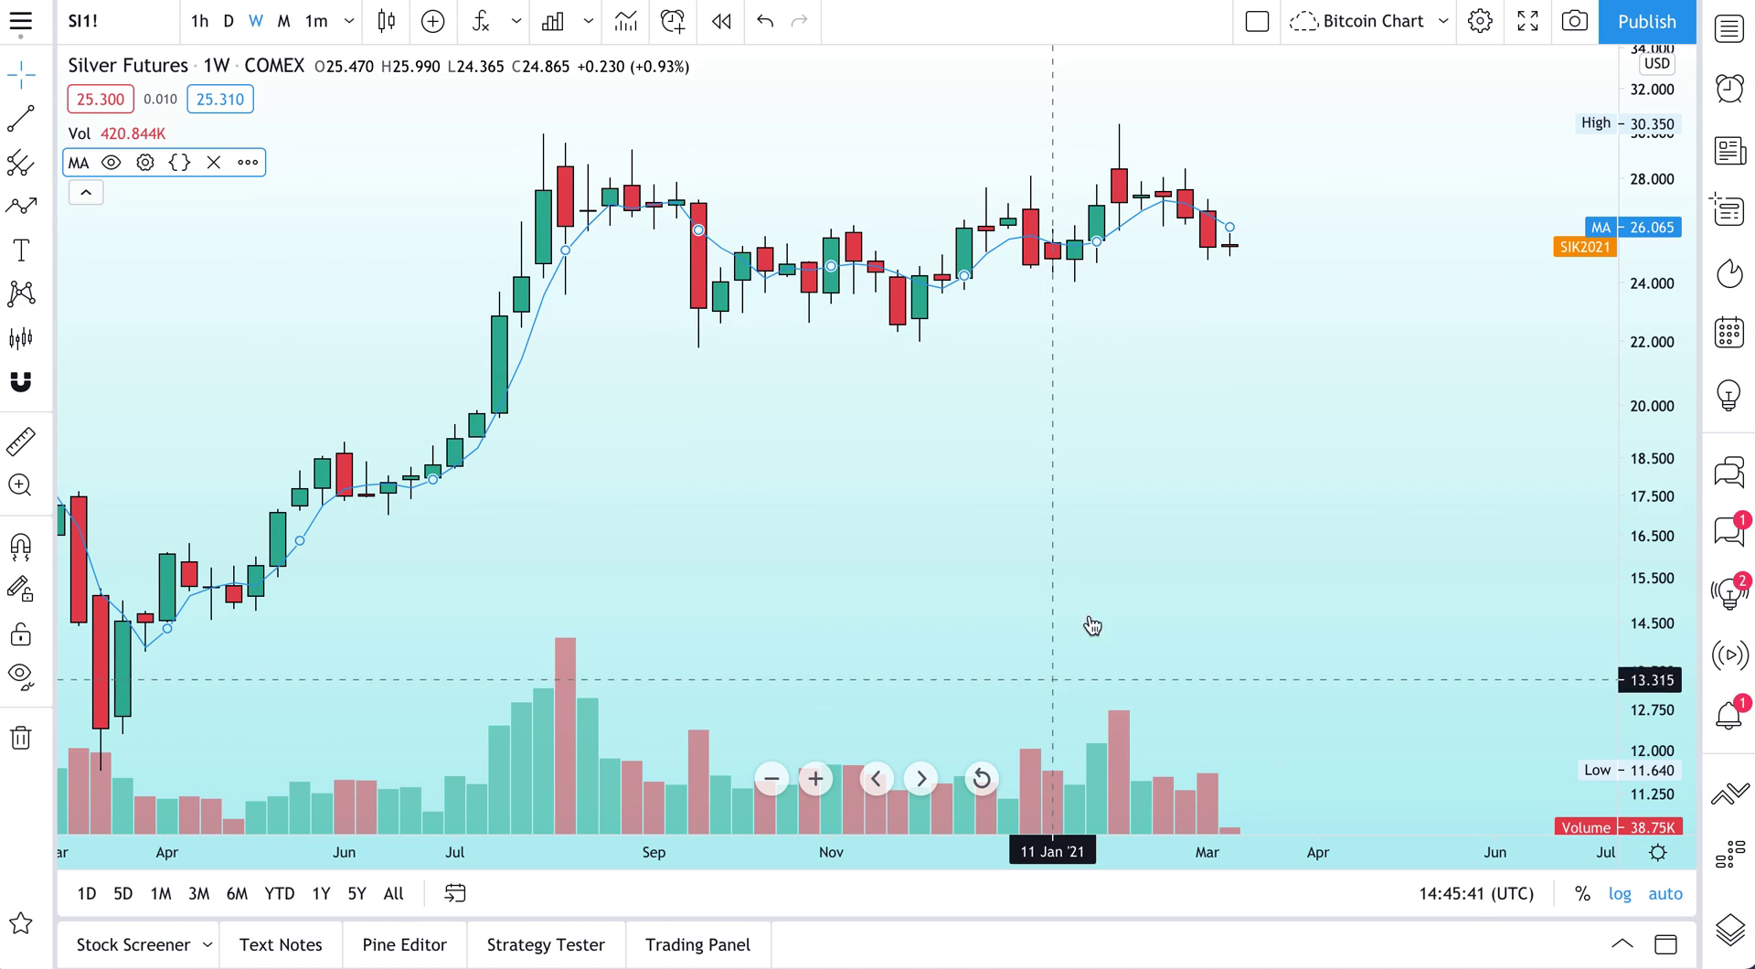
# Step: Turn on the current price line from the price scale's Lines options
pyautogui.rightClick(1642, 265)
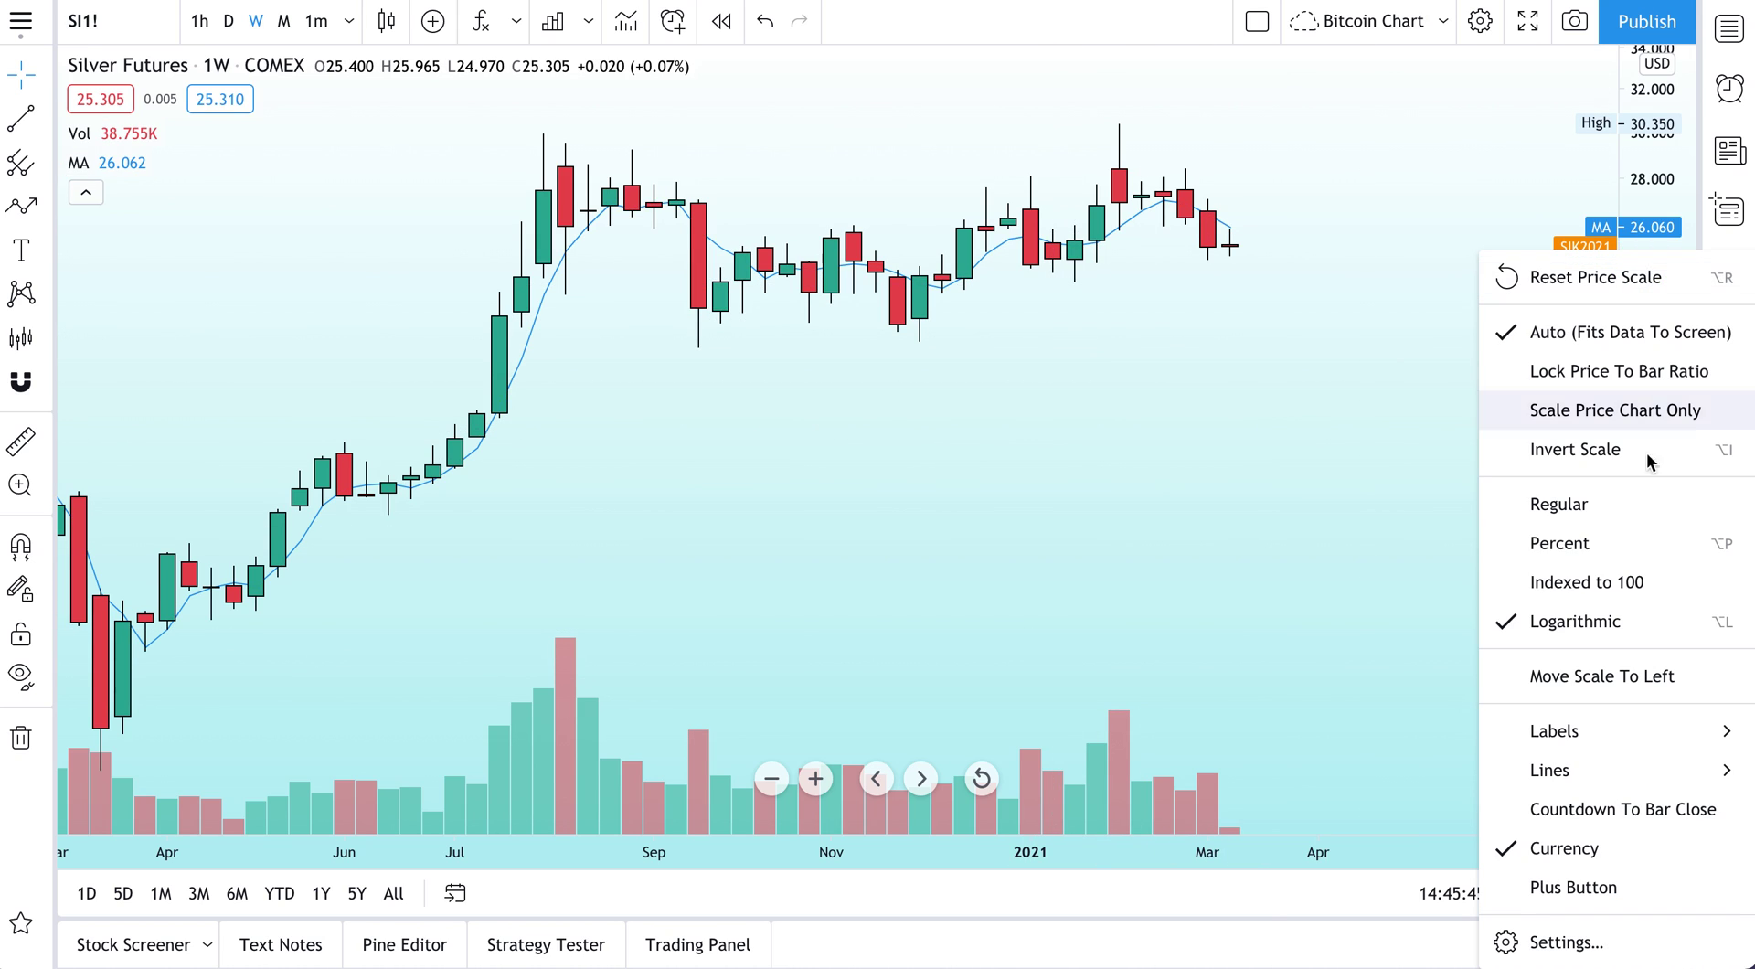
pyautogui.moveTo(1630, 766)
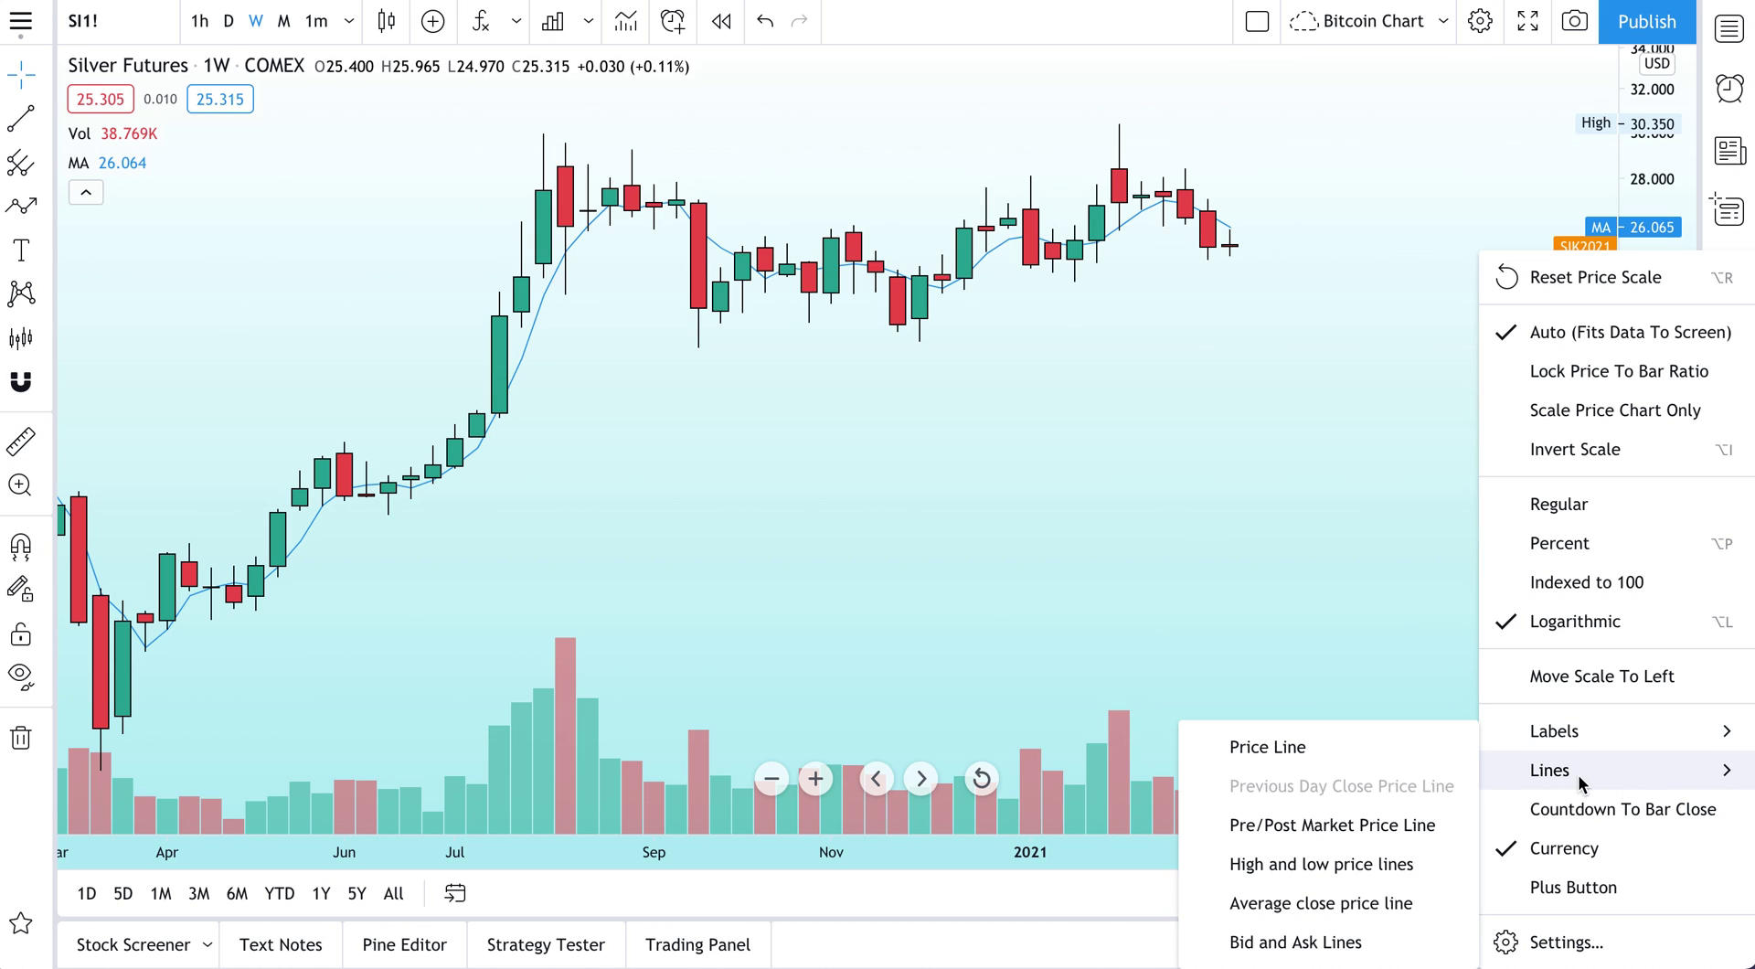
pyautogui.click(1284, 749)
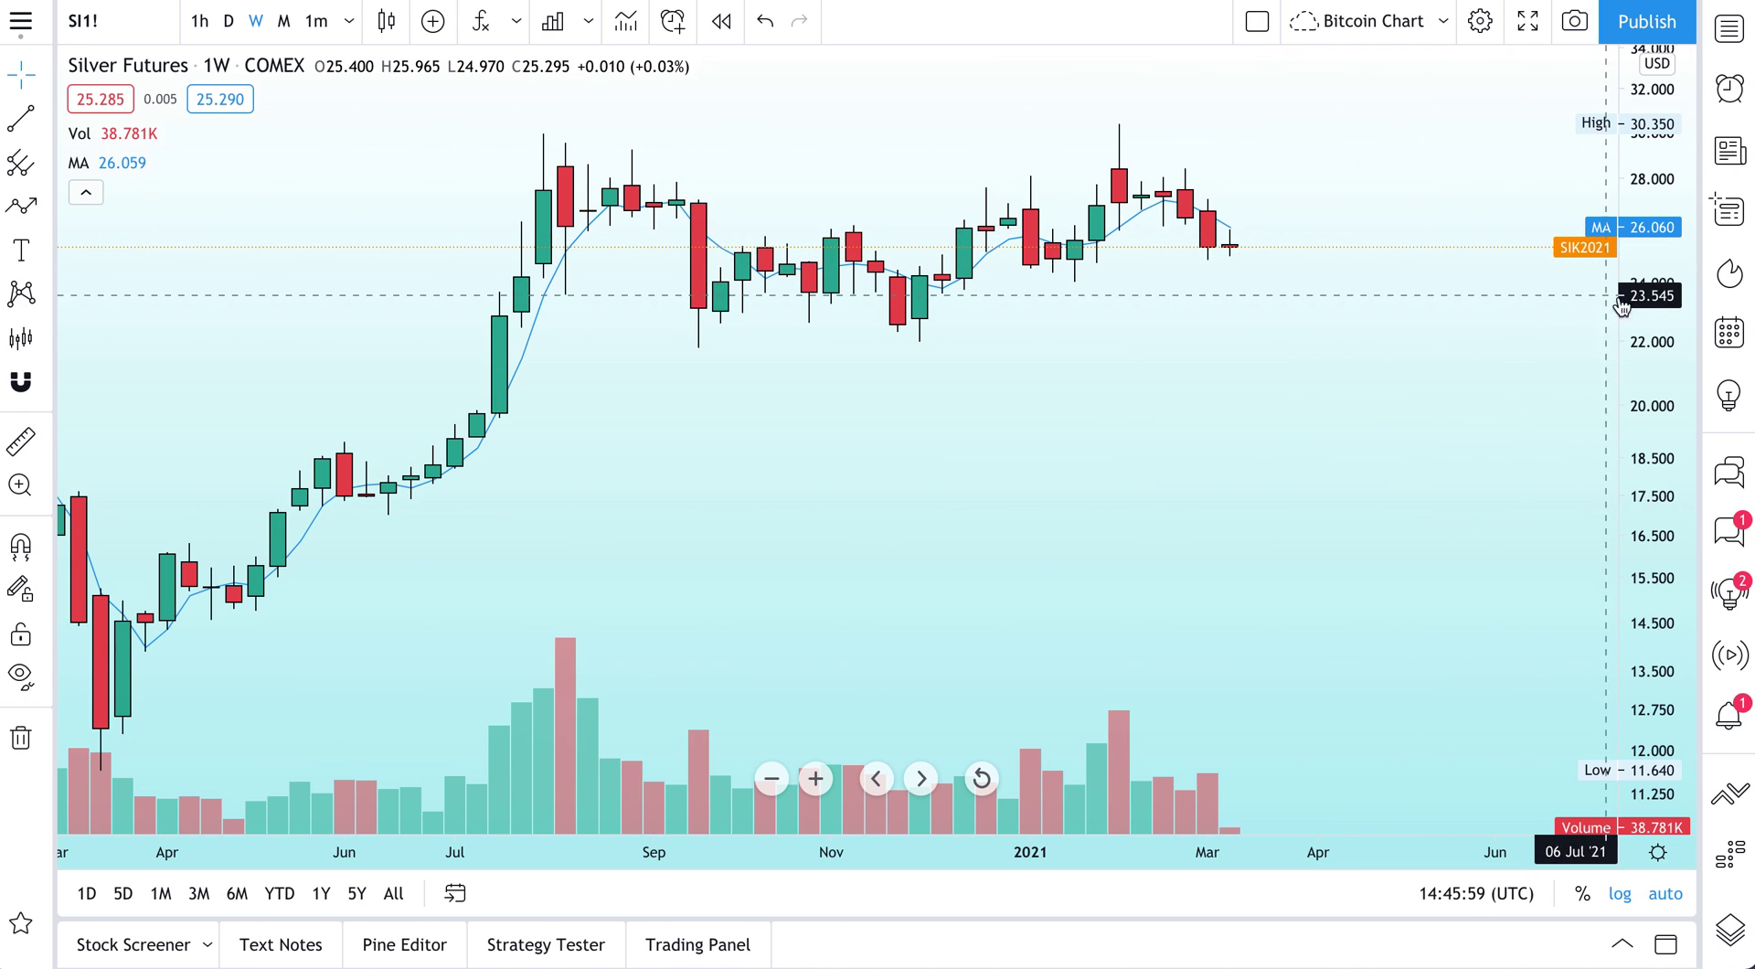
# Step: Show high and low price lines, marked at 30.350 and 11.640
pyautogui.rightClick(1653, 291)
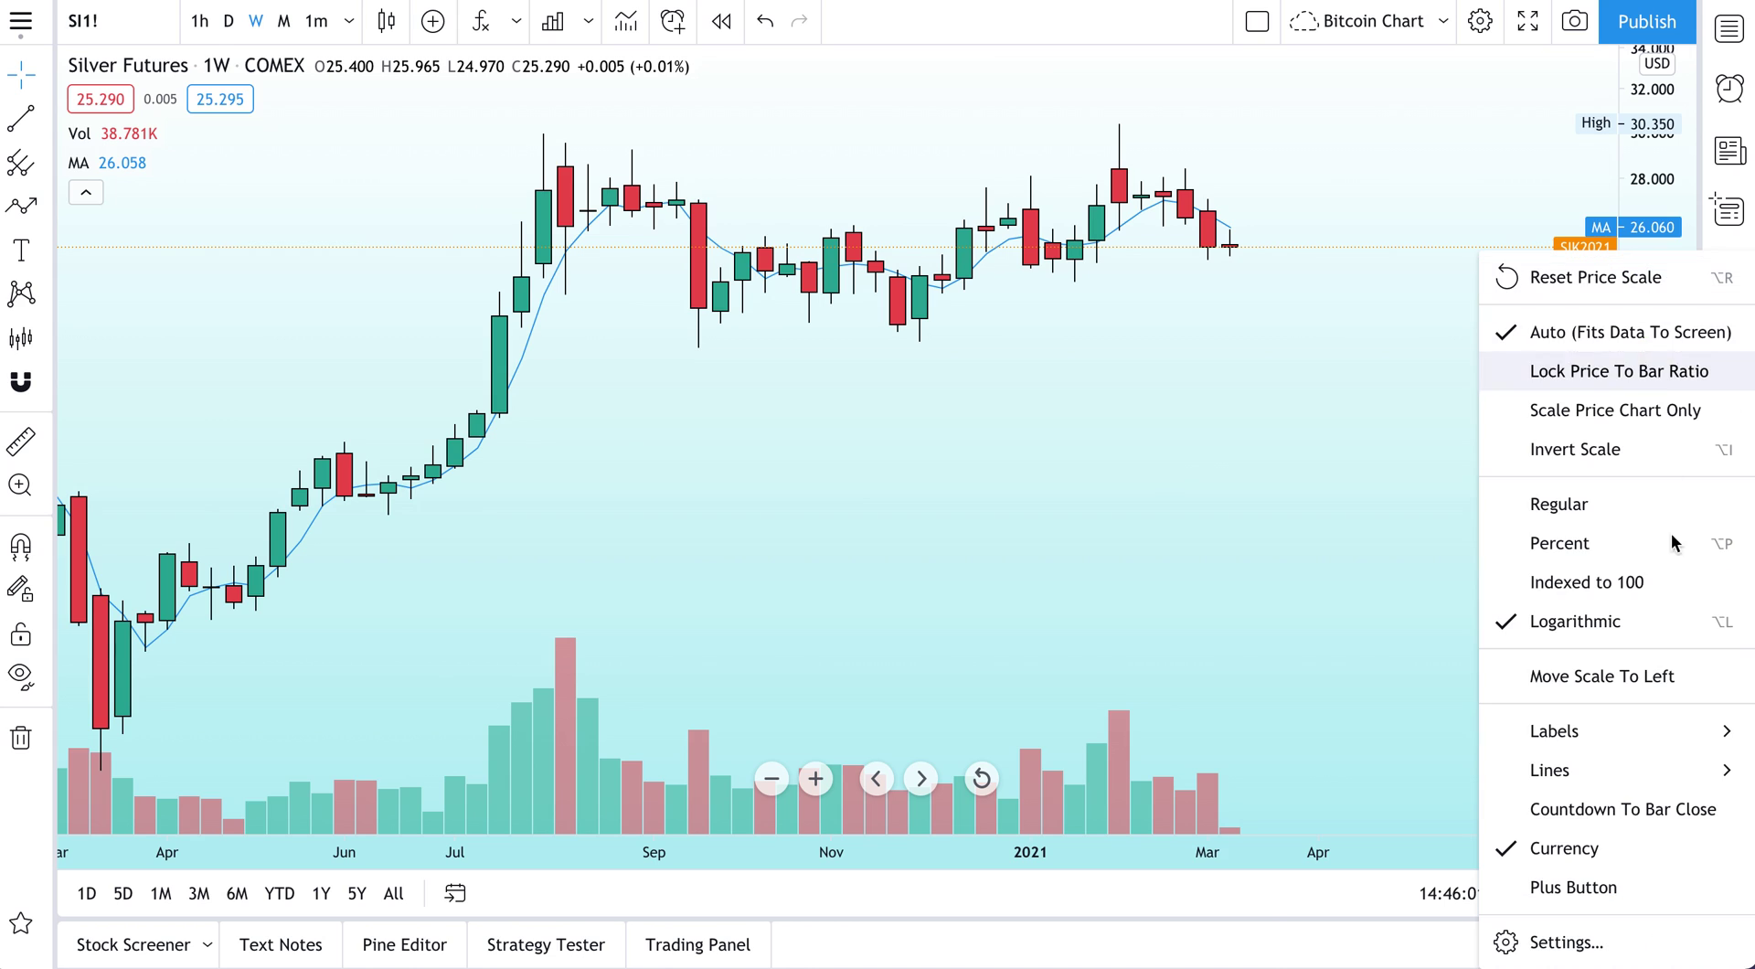
pyautogui.moveTo(1665, 769)
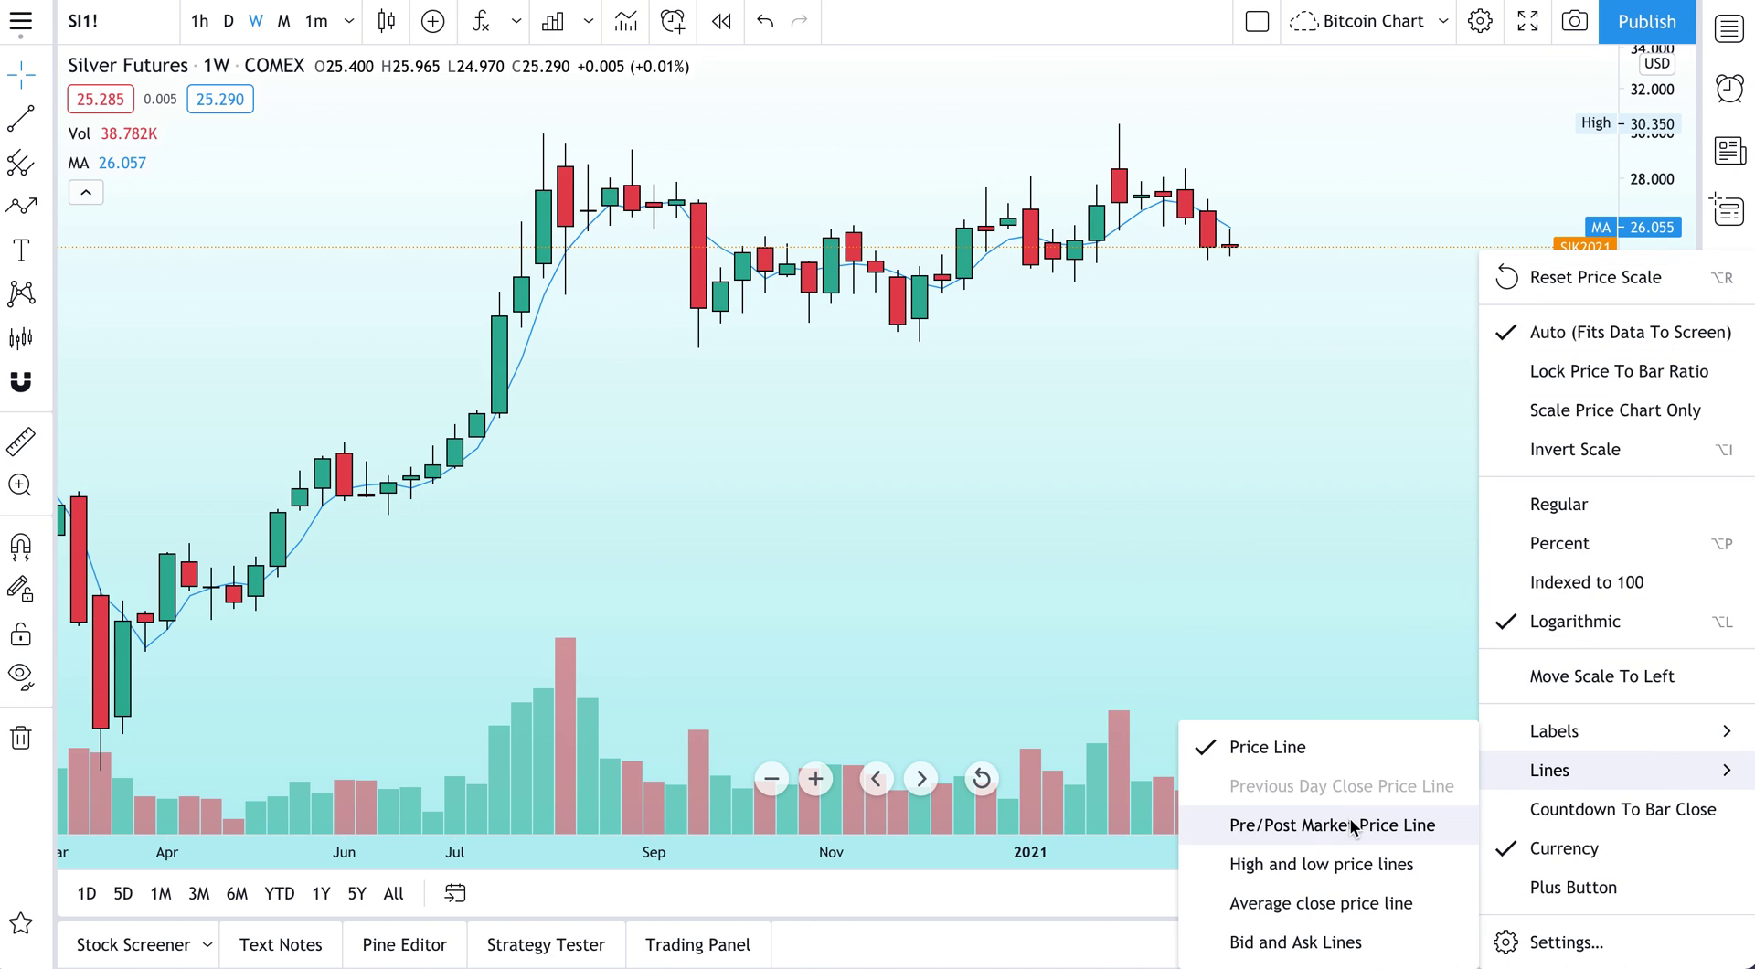
pyautogui.click(1347, 865)
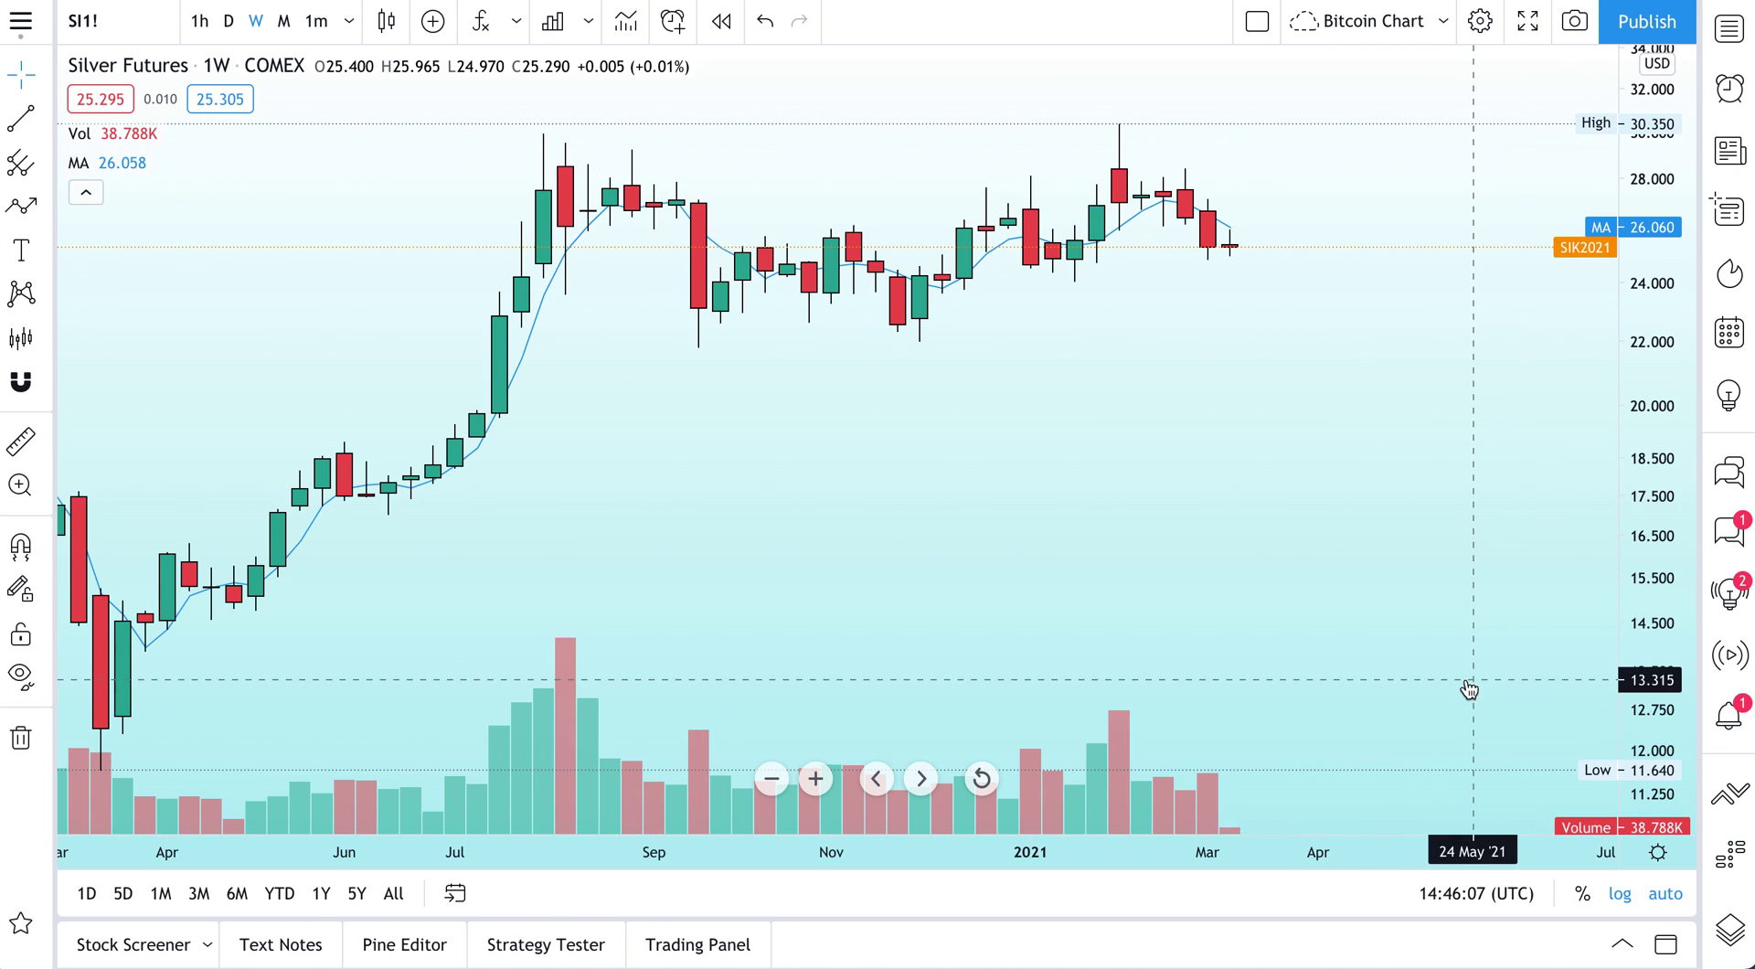
pyautogui.rightClick(1642, 304)
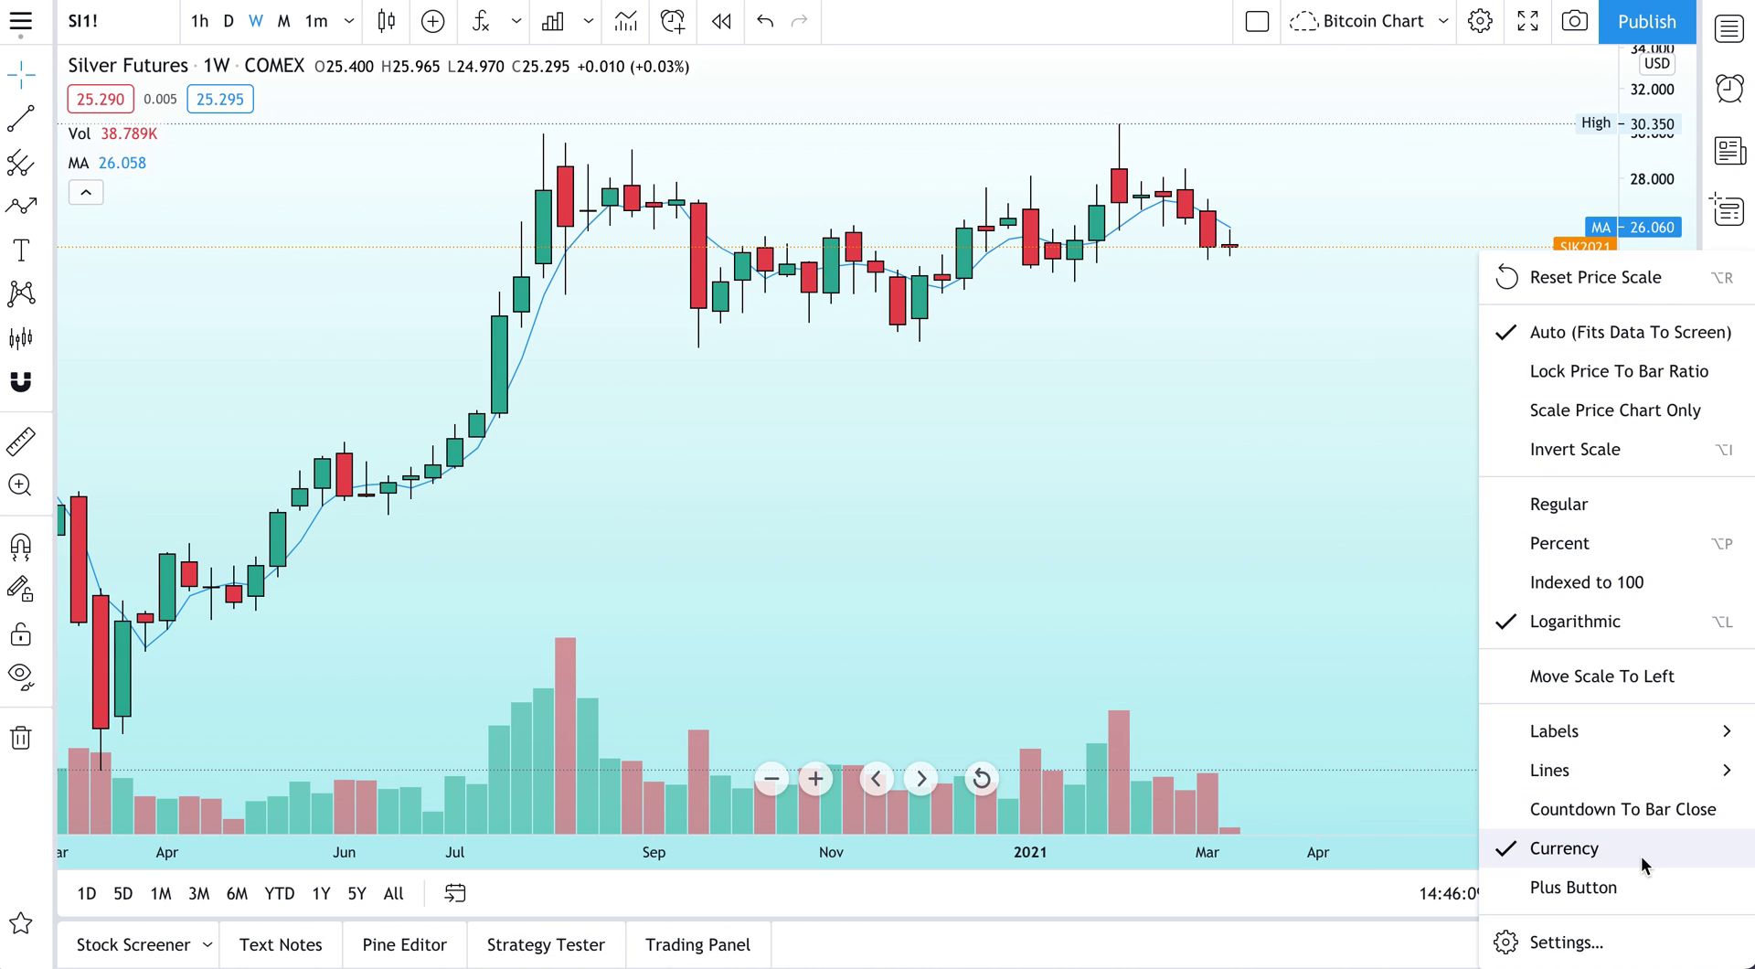
pyautogui.moveTo(1625, 774)
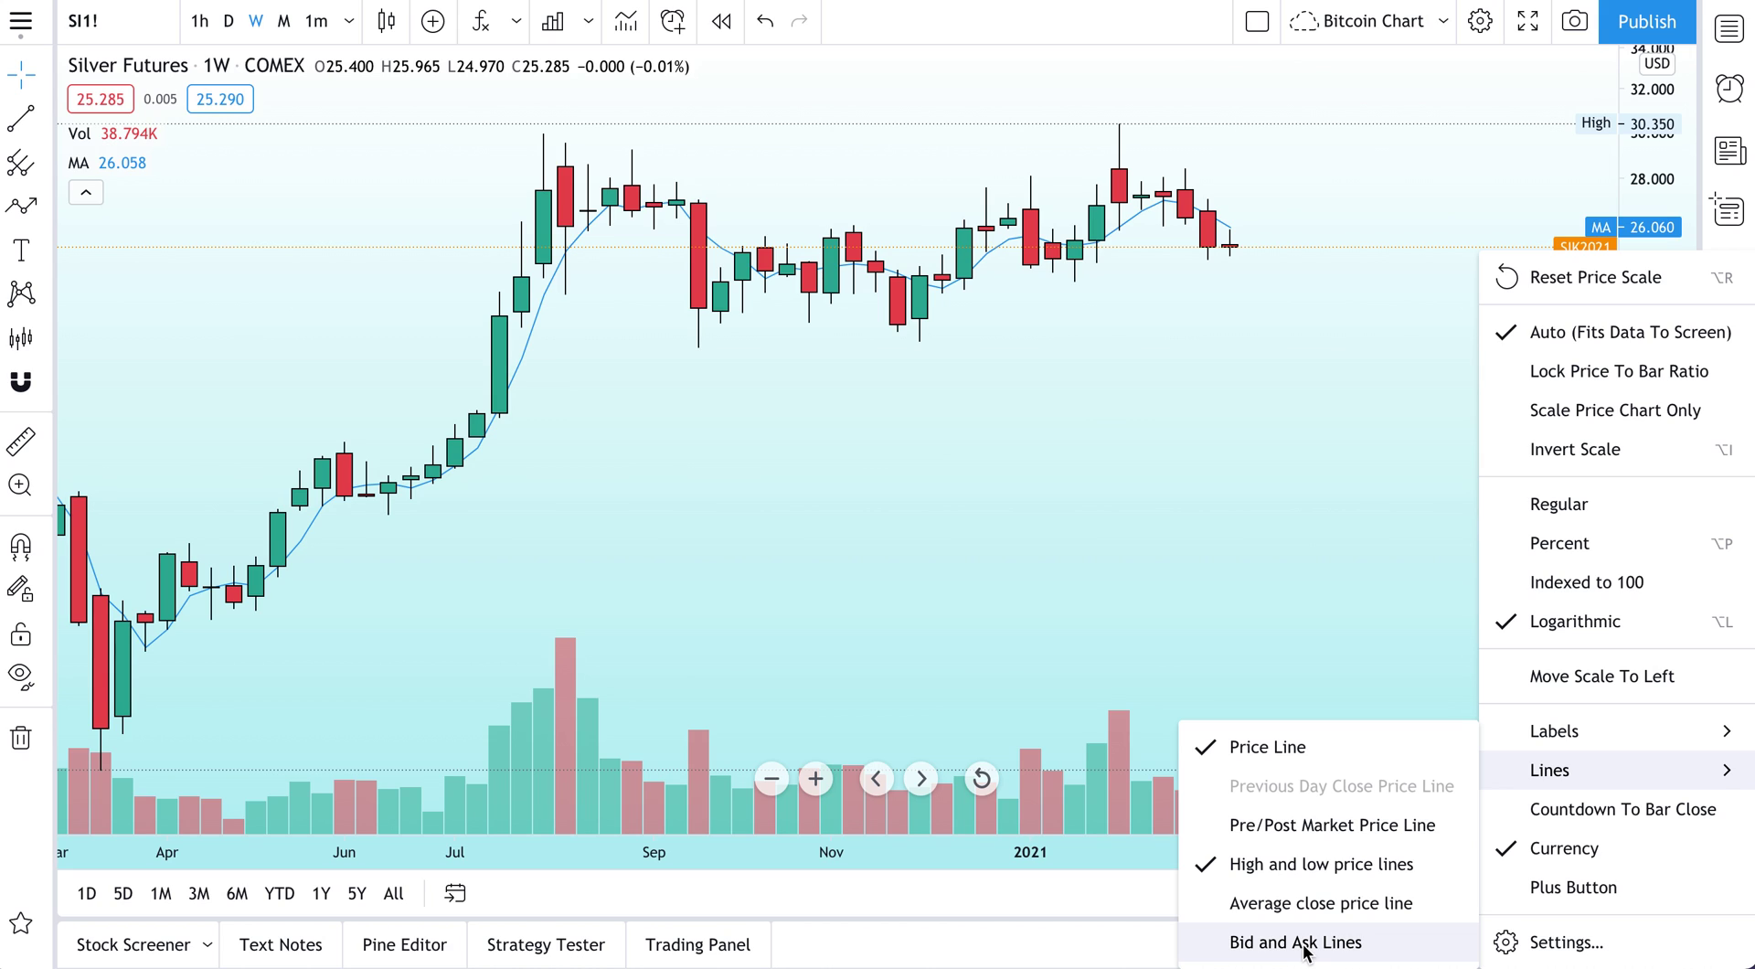
pyautogui.click(1252, 565)
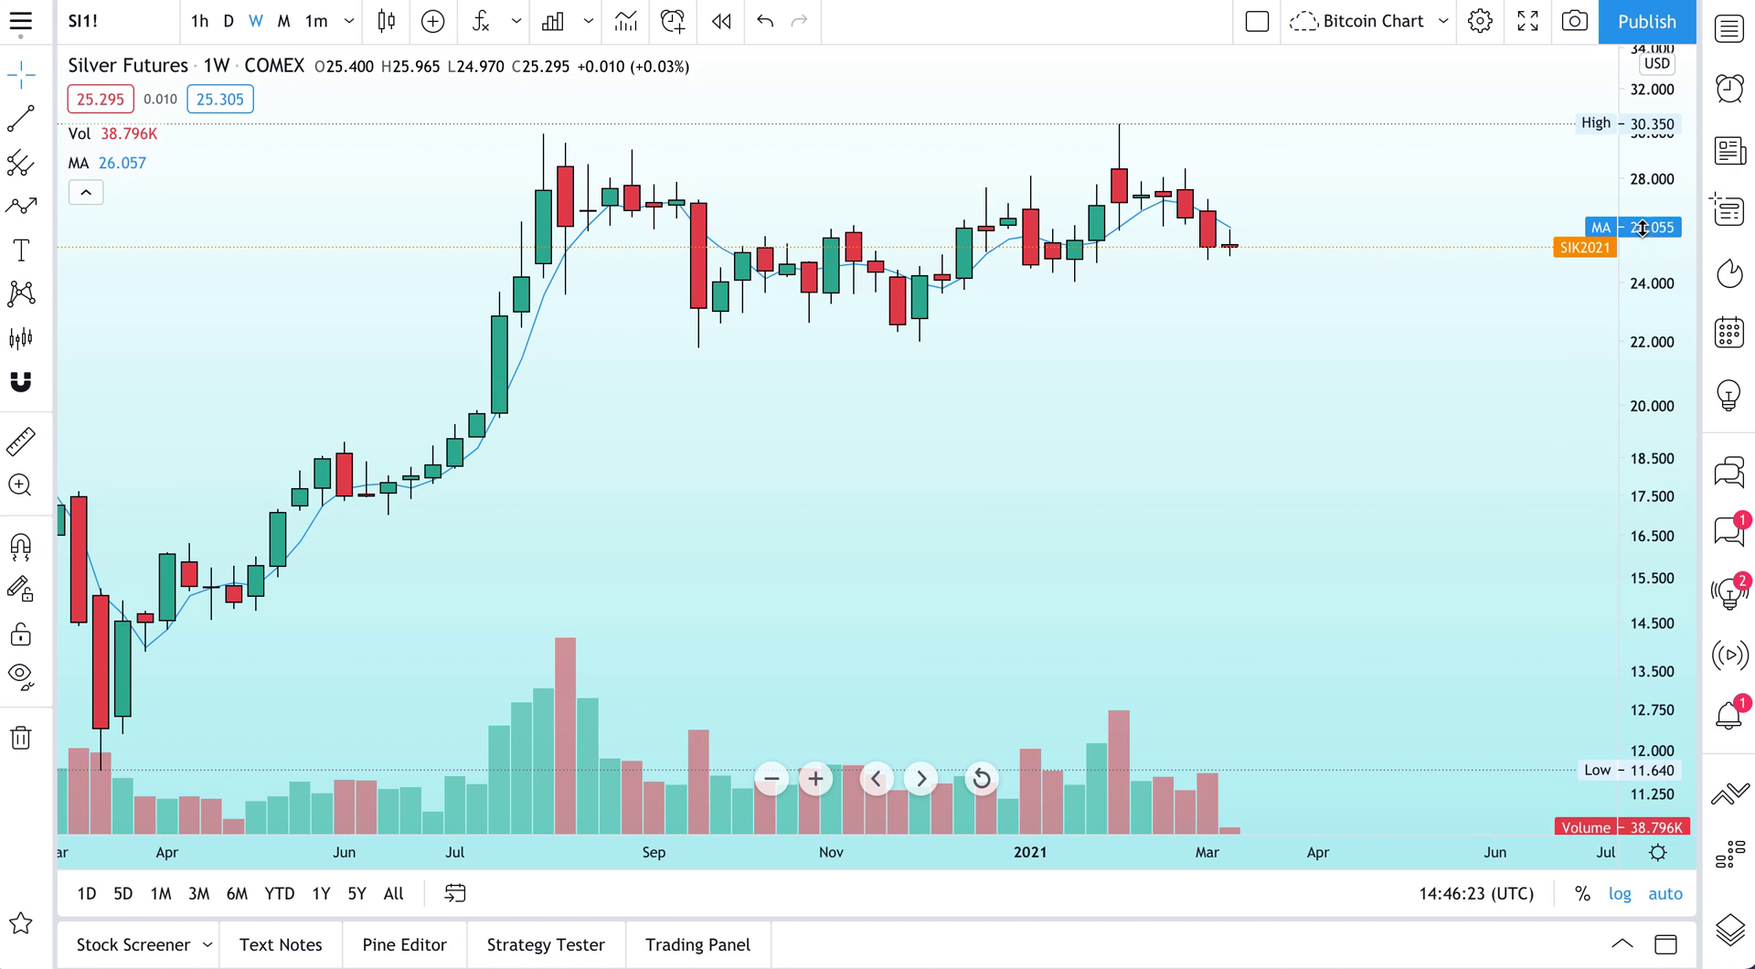
# Step: Enable Countdown To Bar Close, showing 4d 8h on the SIK2021 label
pyautogui.rightClick(1640, 173)
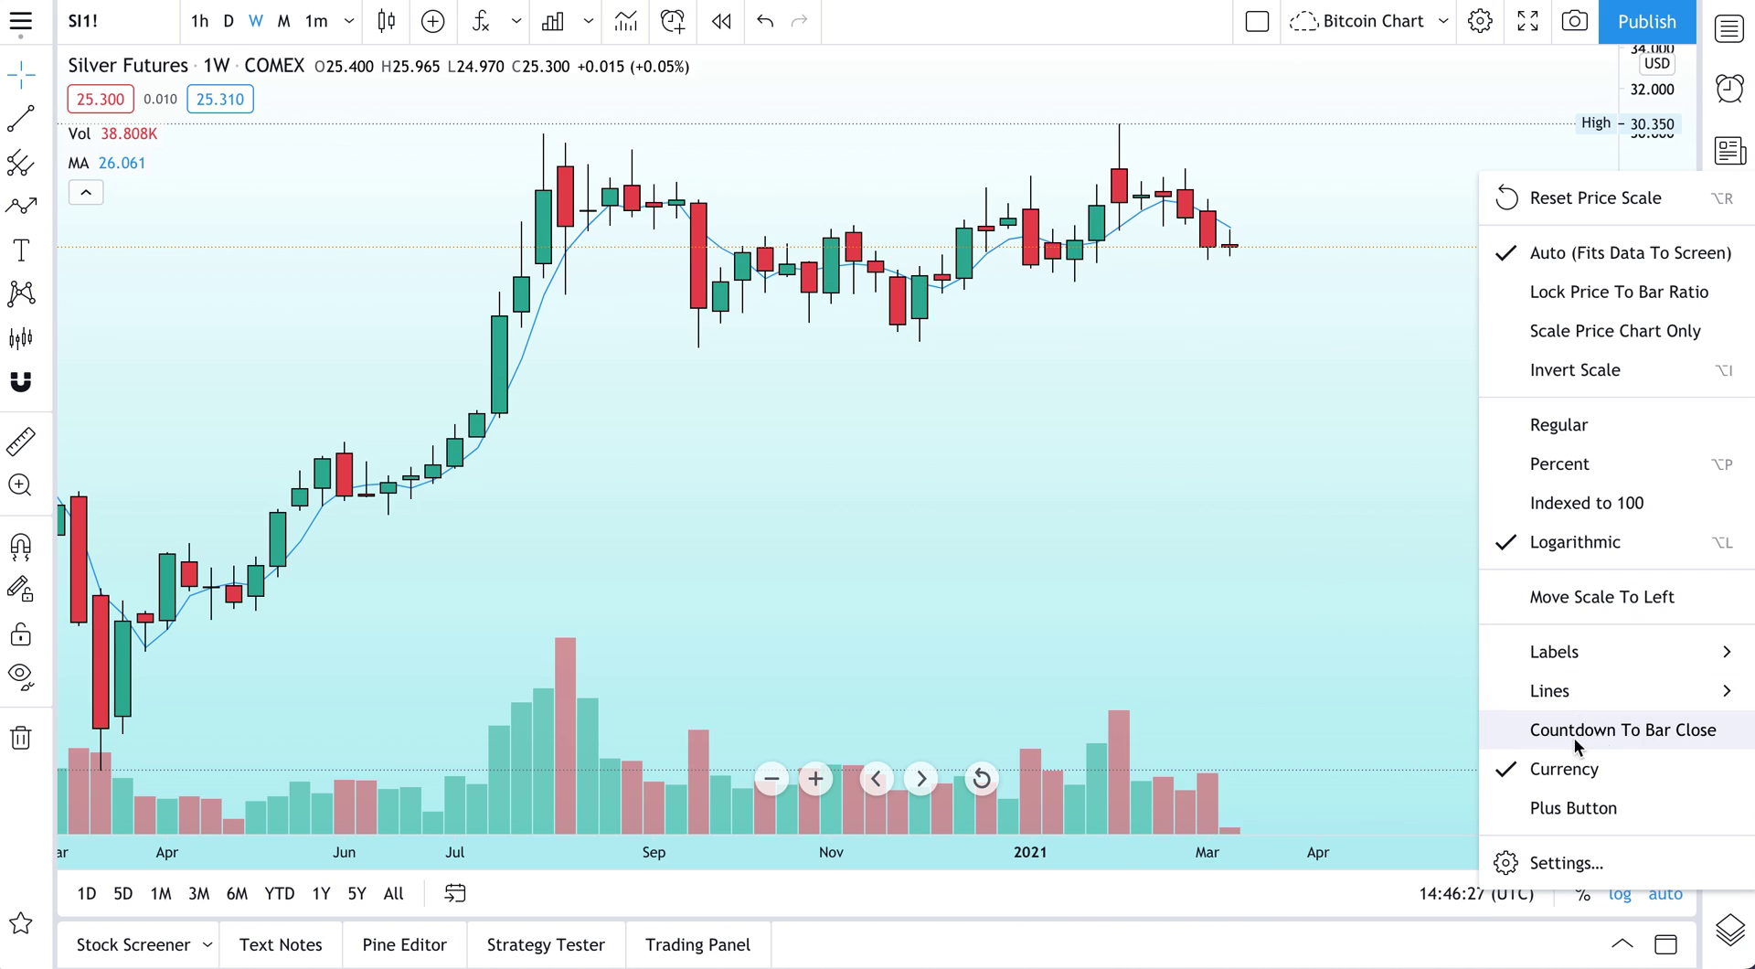
pyautogui.click(1577, 730)
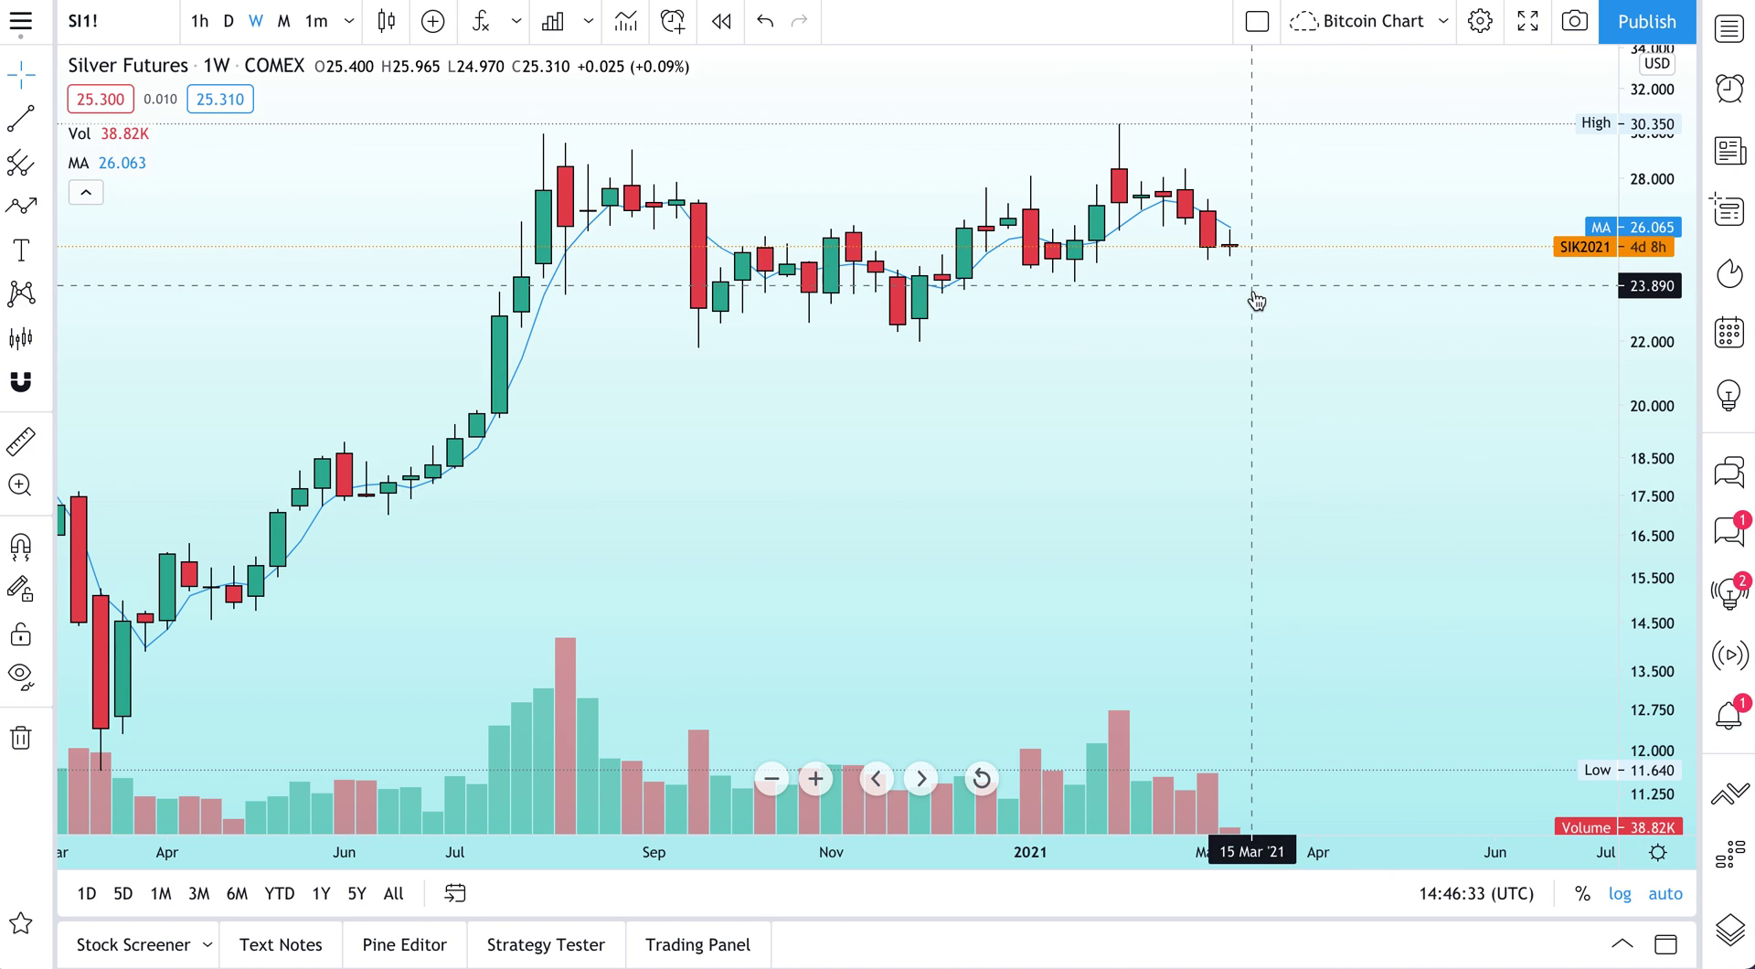
pyautogui.click(47, 215)
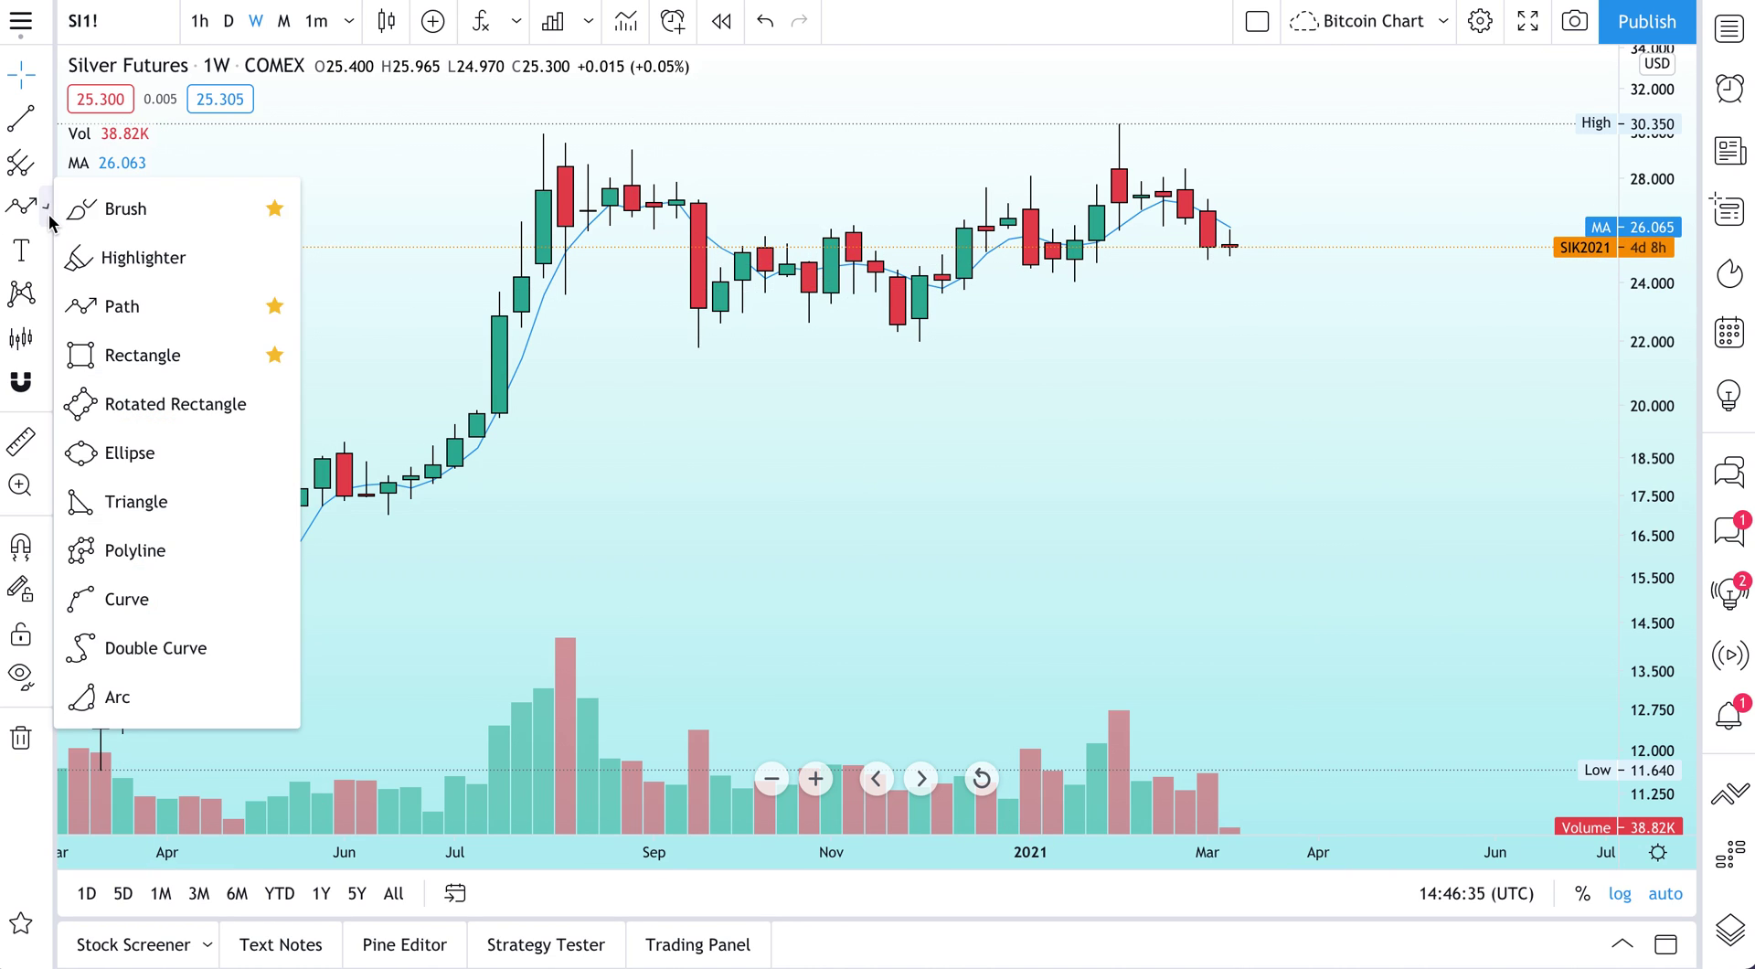
pyautogui.click(106, 210)
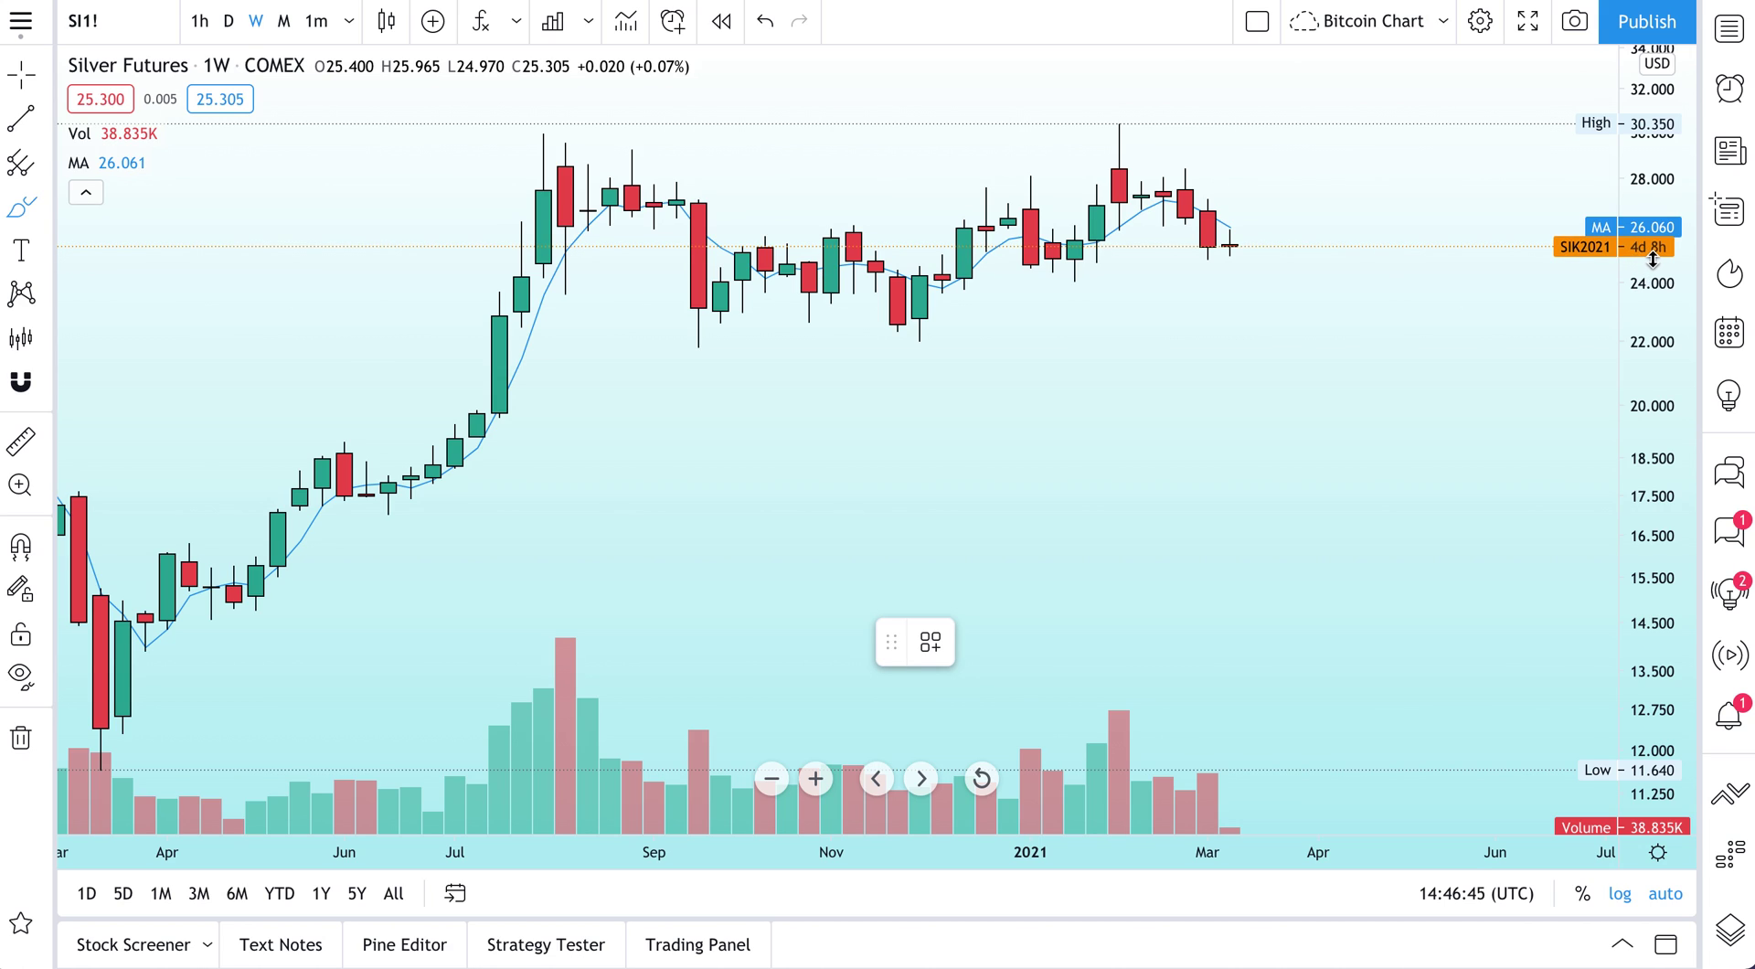
pyautogui.moveTo(1248, 206)
pyautogui.mouseDown()
pyautogui.moveTo(1253, 273)
pyautogui.moveTo(1275, 266)
pyautogui.moveTo(1275, 214)
pyautogui.mouseUp()
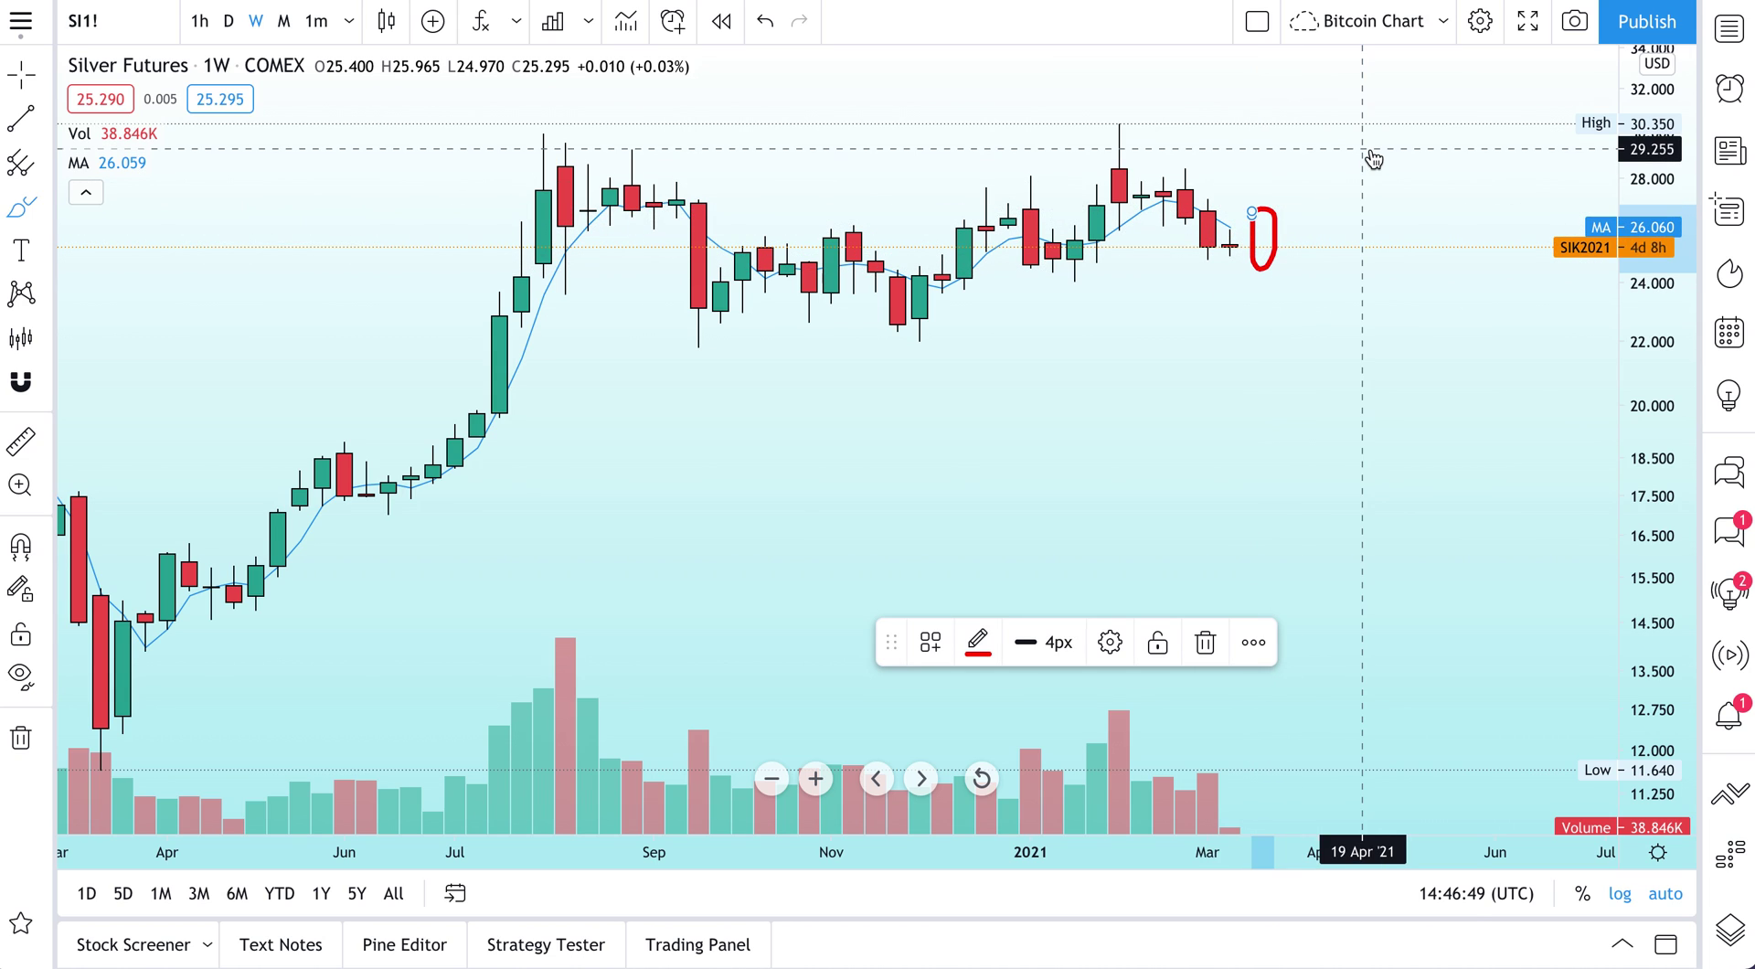
pyautogui.hotkey('ctrl', 'z')
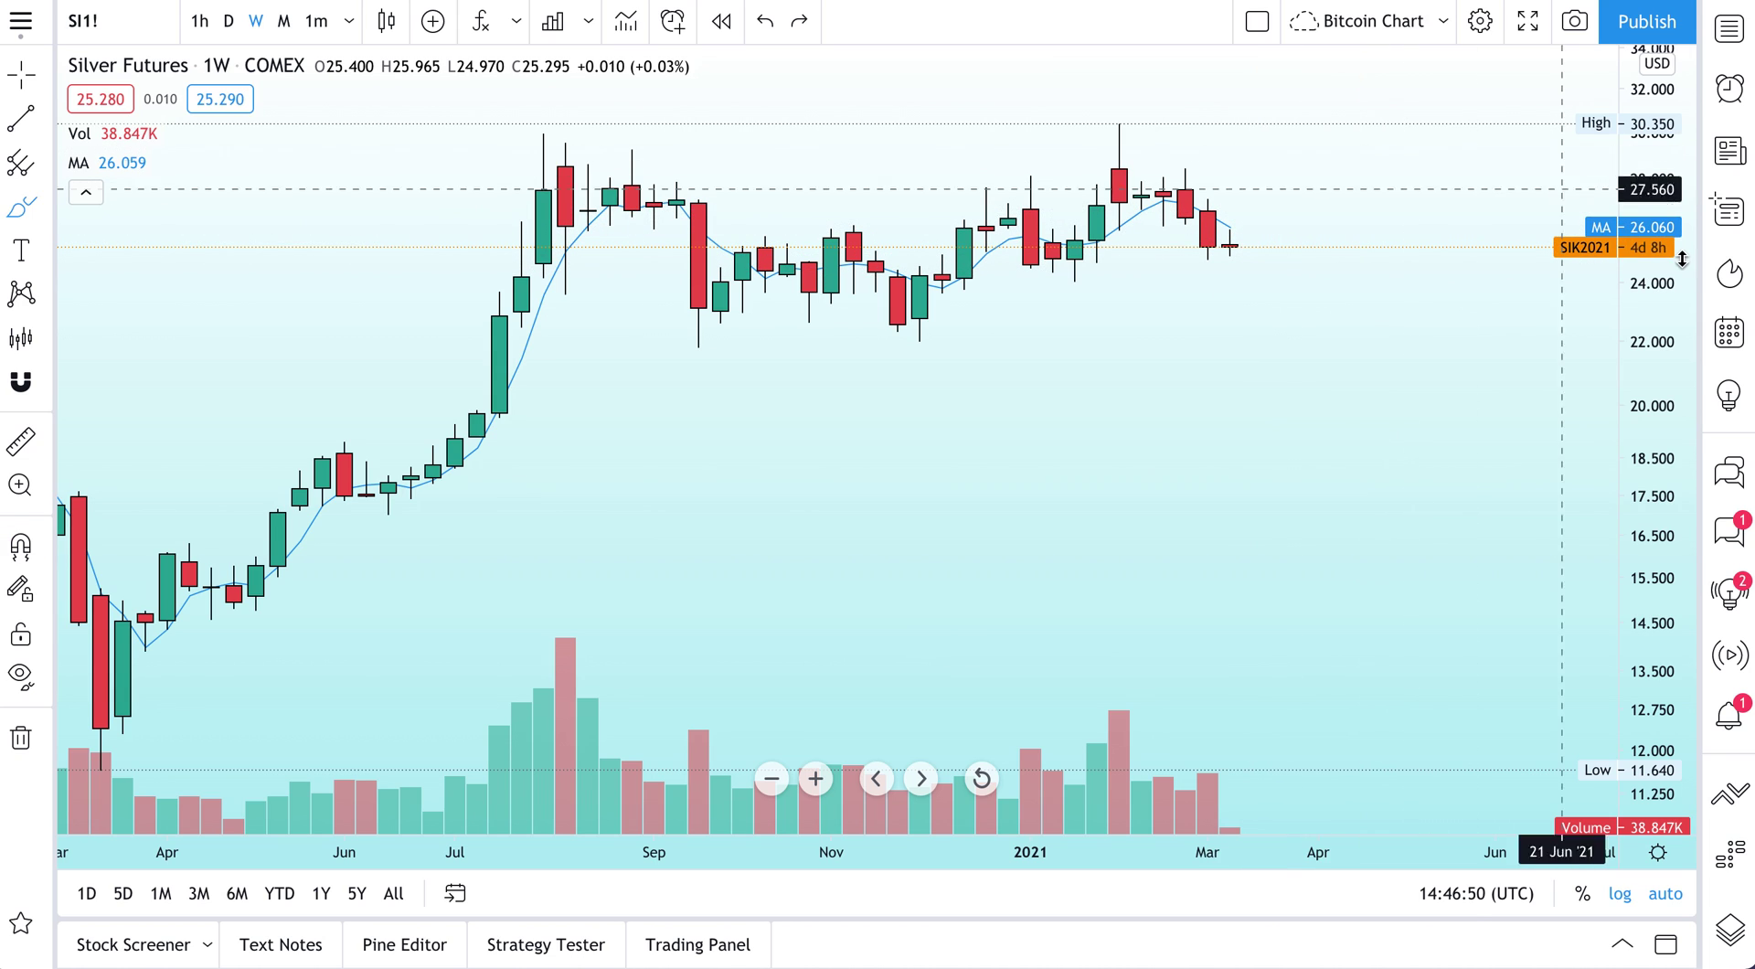
# Step: Toggle the bar-close countdown off and back on, then switch to daily candles
pyautogui.rightClick(1635, 279)
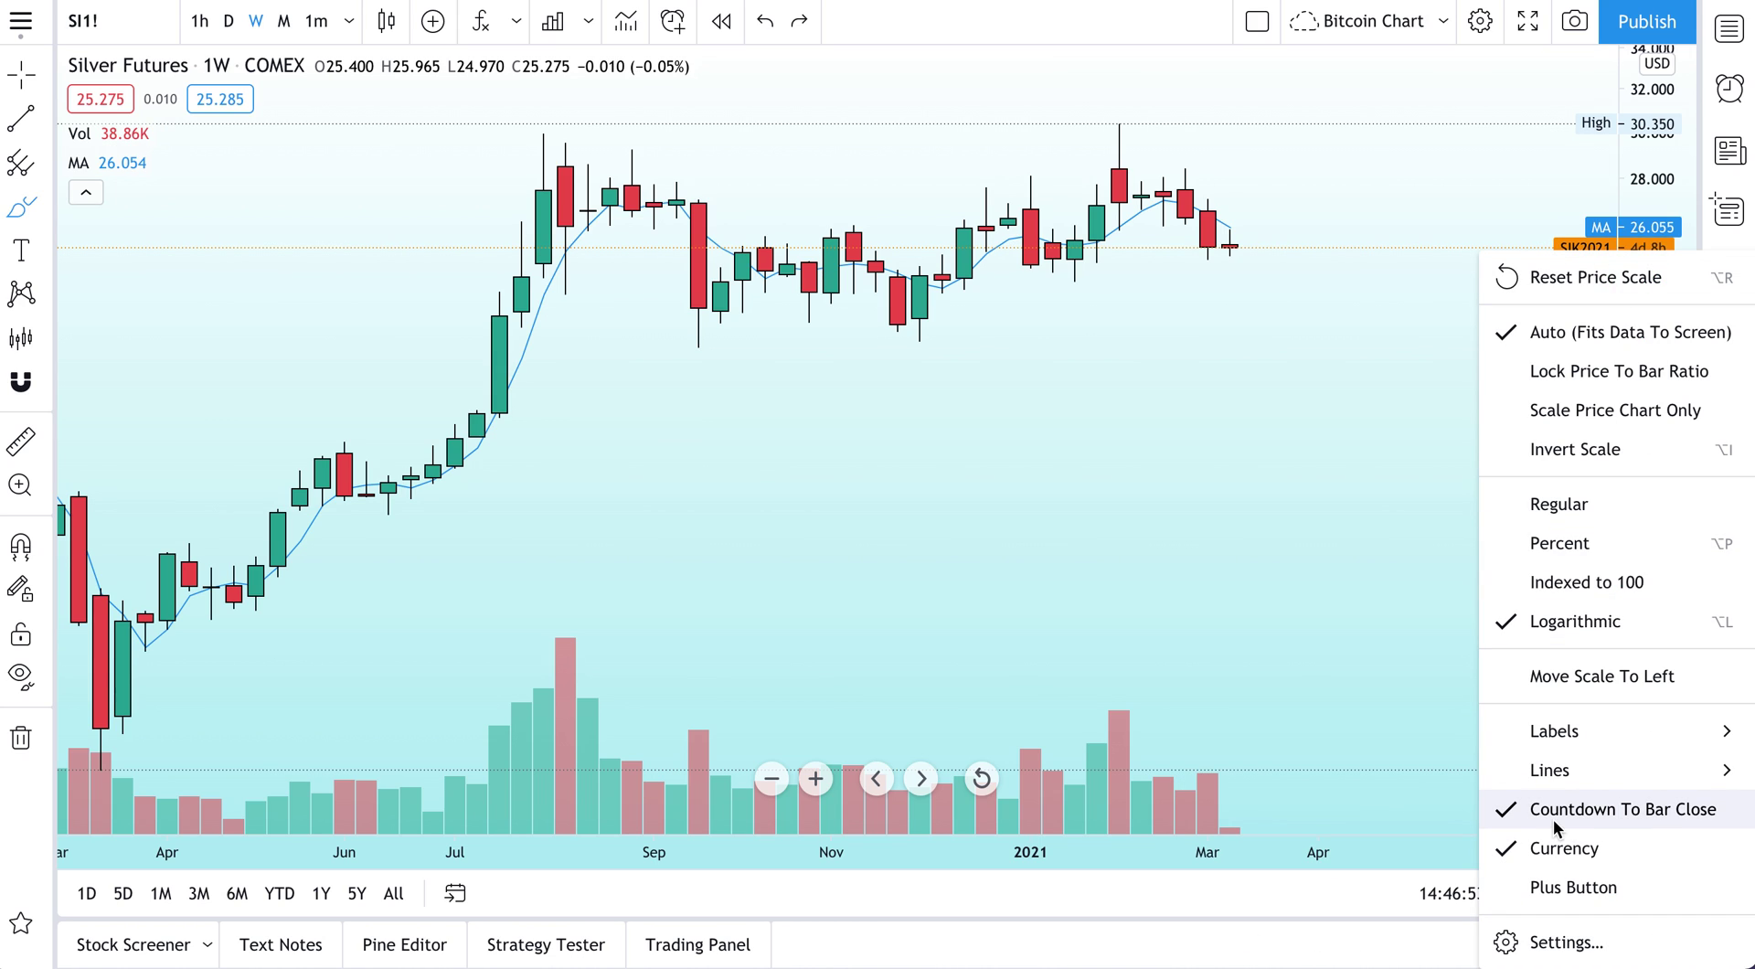
pyautogui.click(1581, 812)
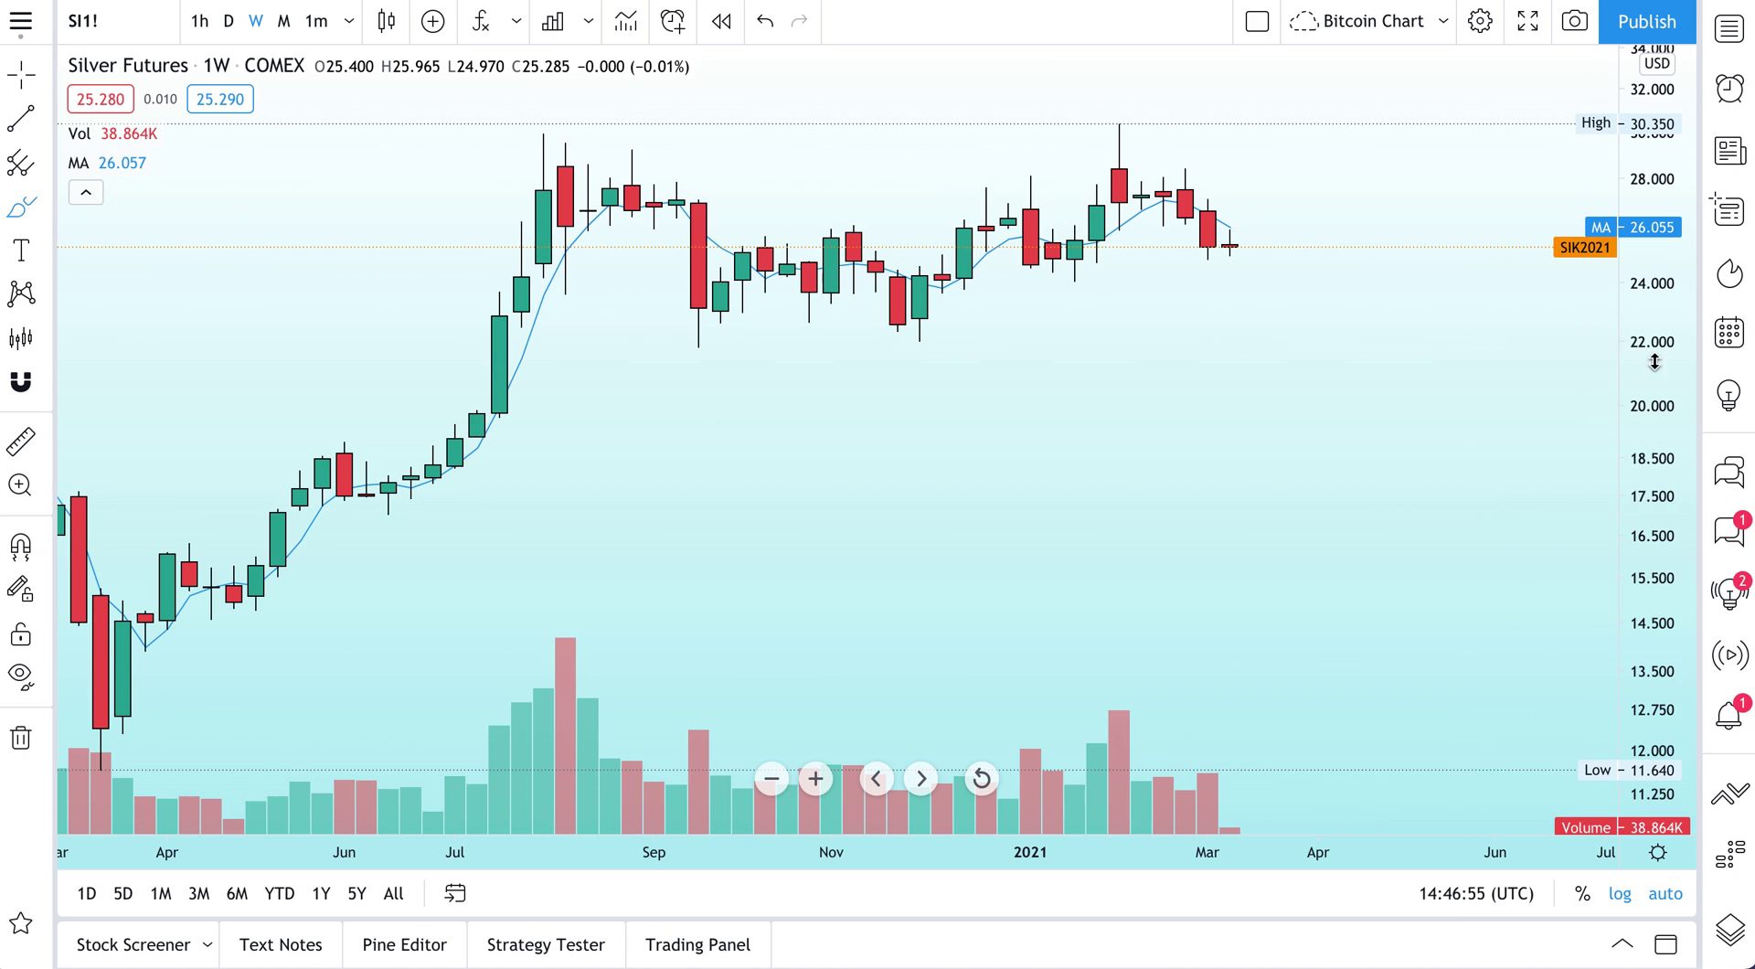
pyautogui.rightClick(1649, 263)
pyautogui.click(1589, 809)
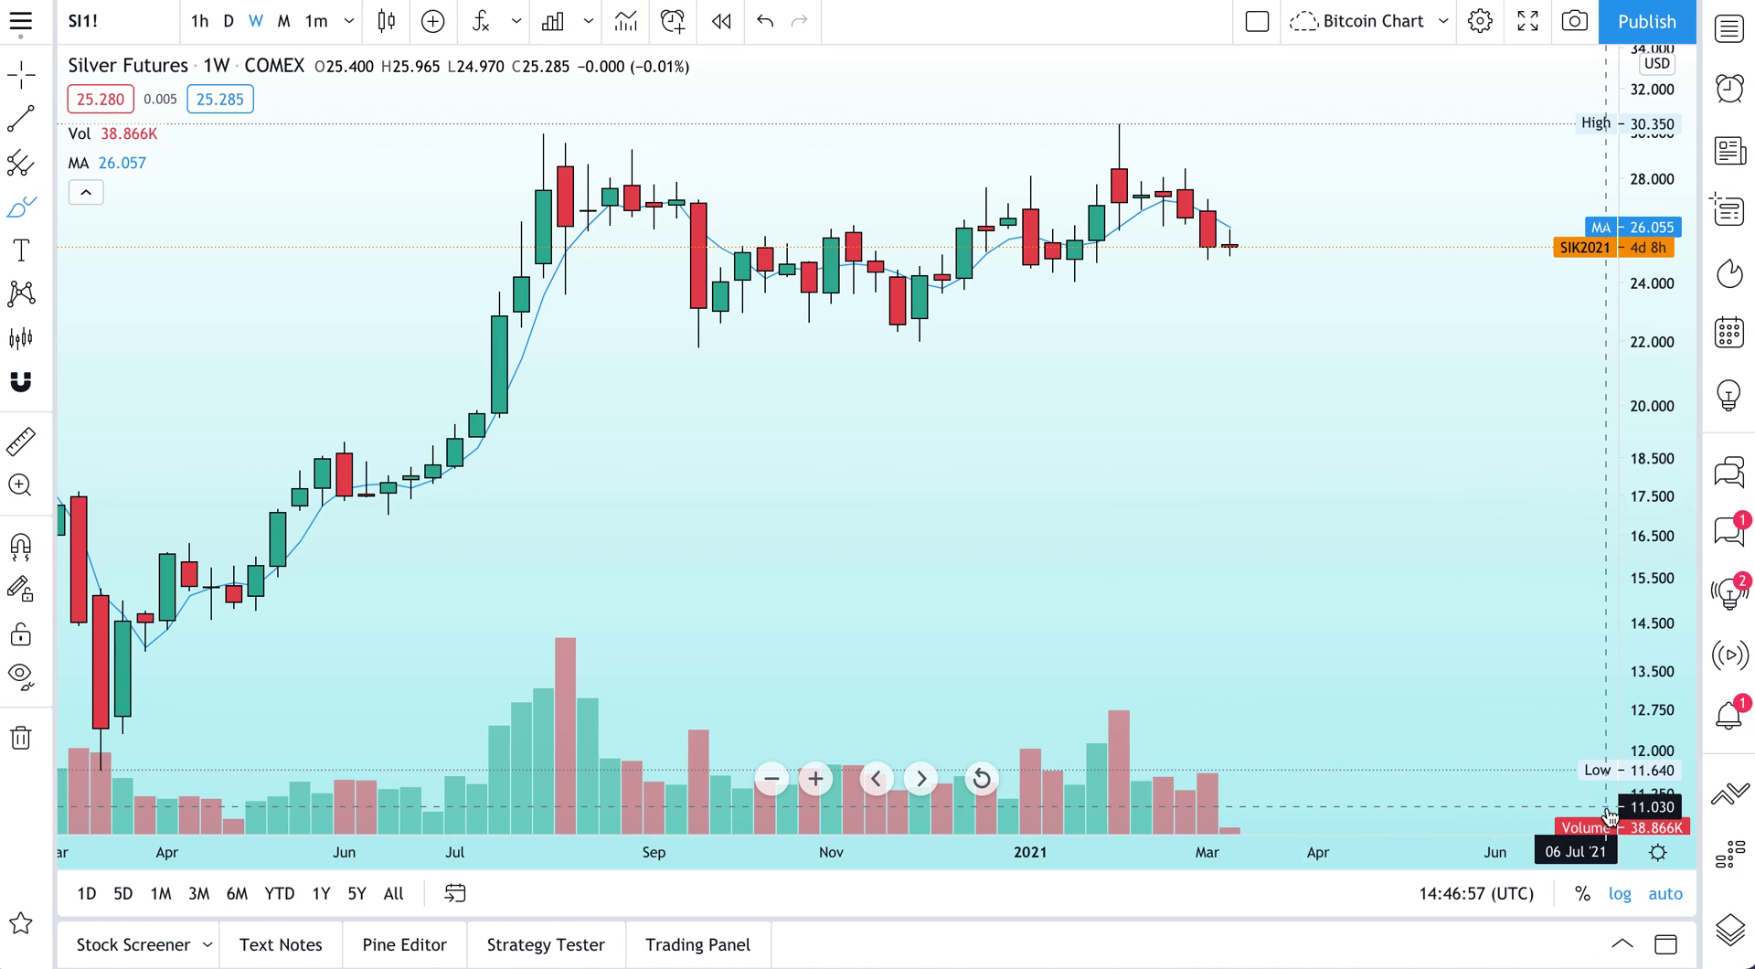
pyautogui.click(229, 20)
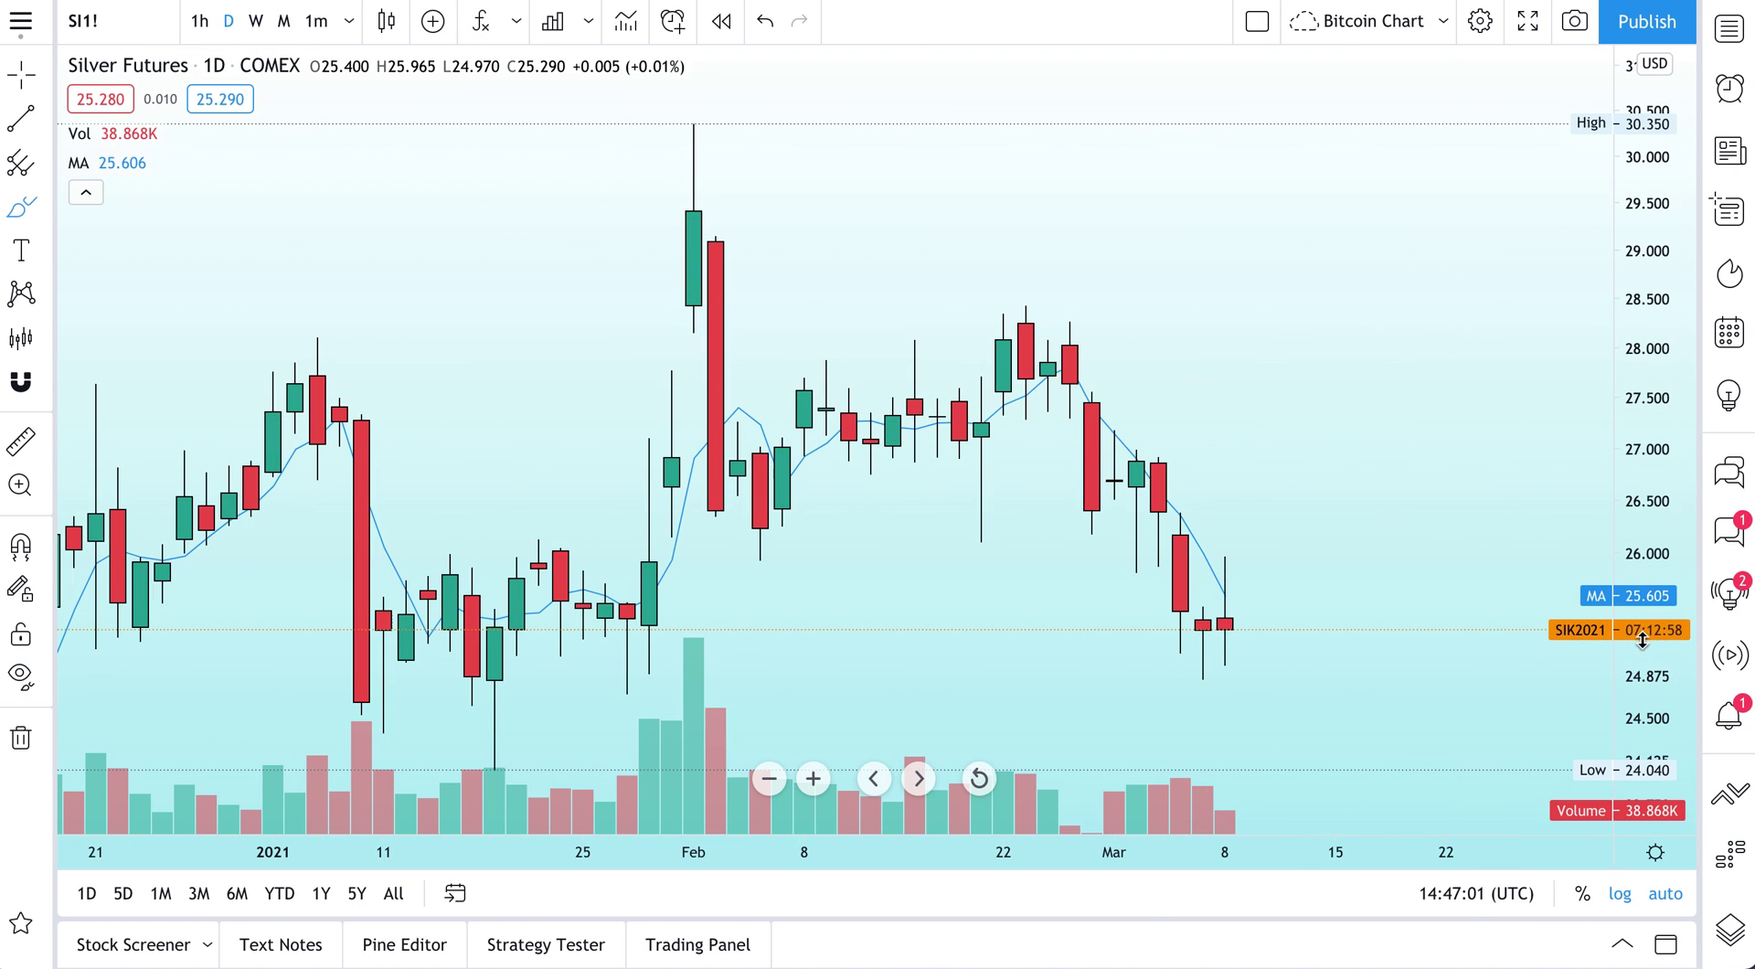
pyautogui.scroll(-2, 1390, 407)
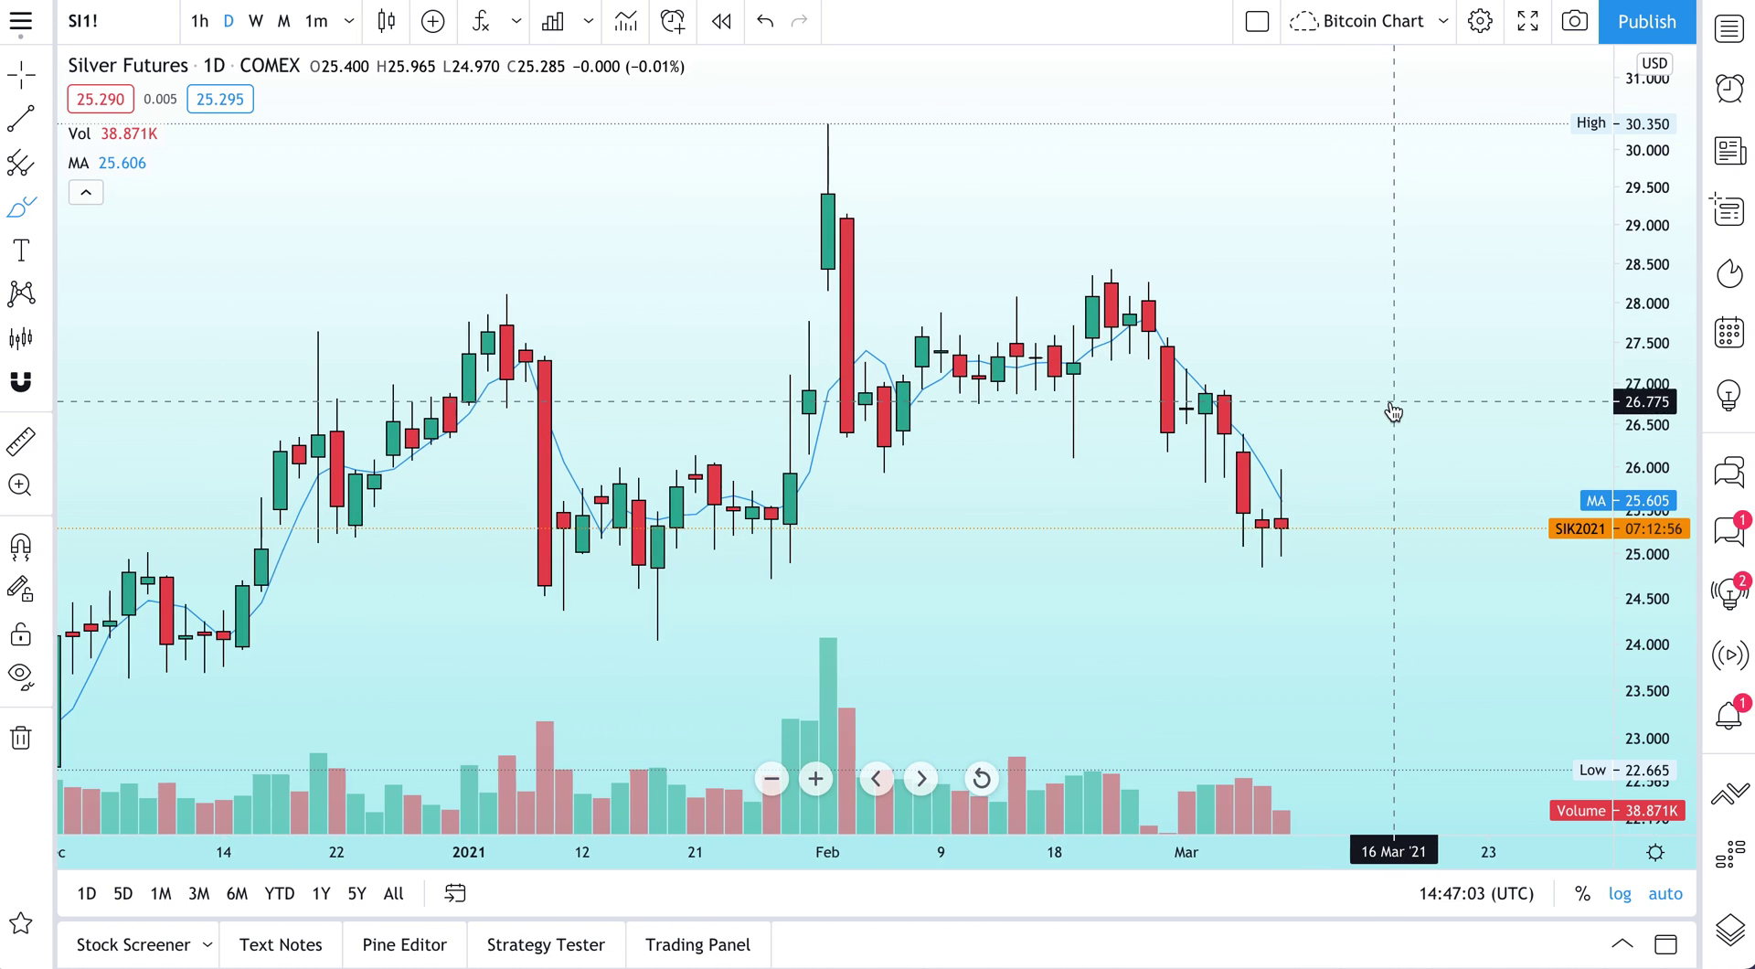
pyautogui.scroll(-2, 1393, 411)
pyautogui.rightClick(1637, 193)
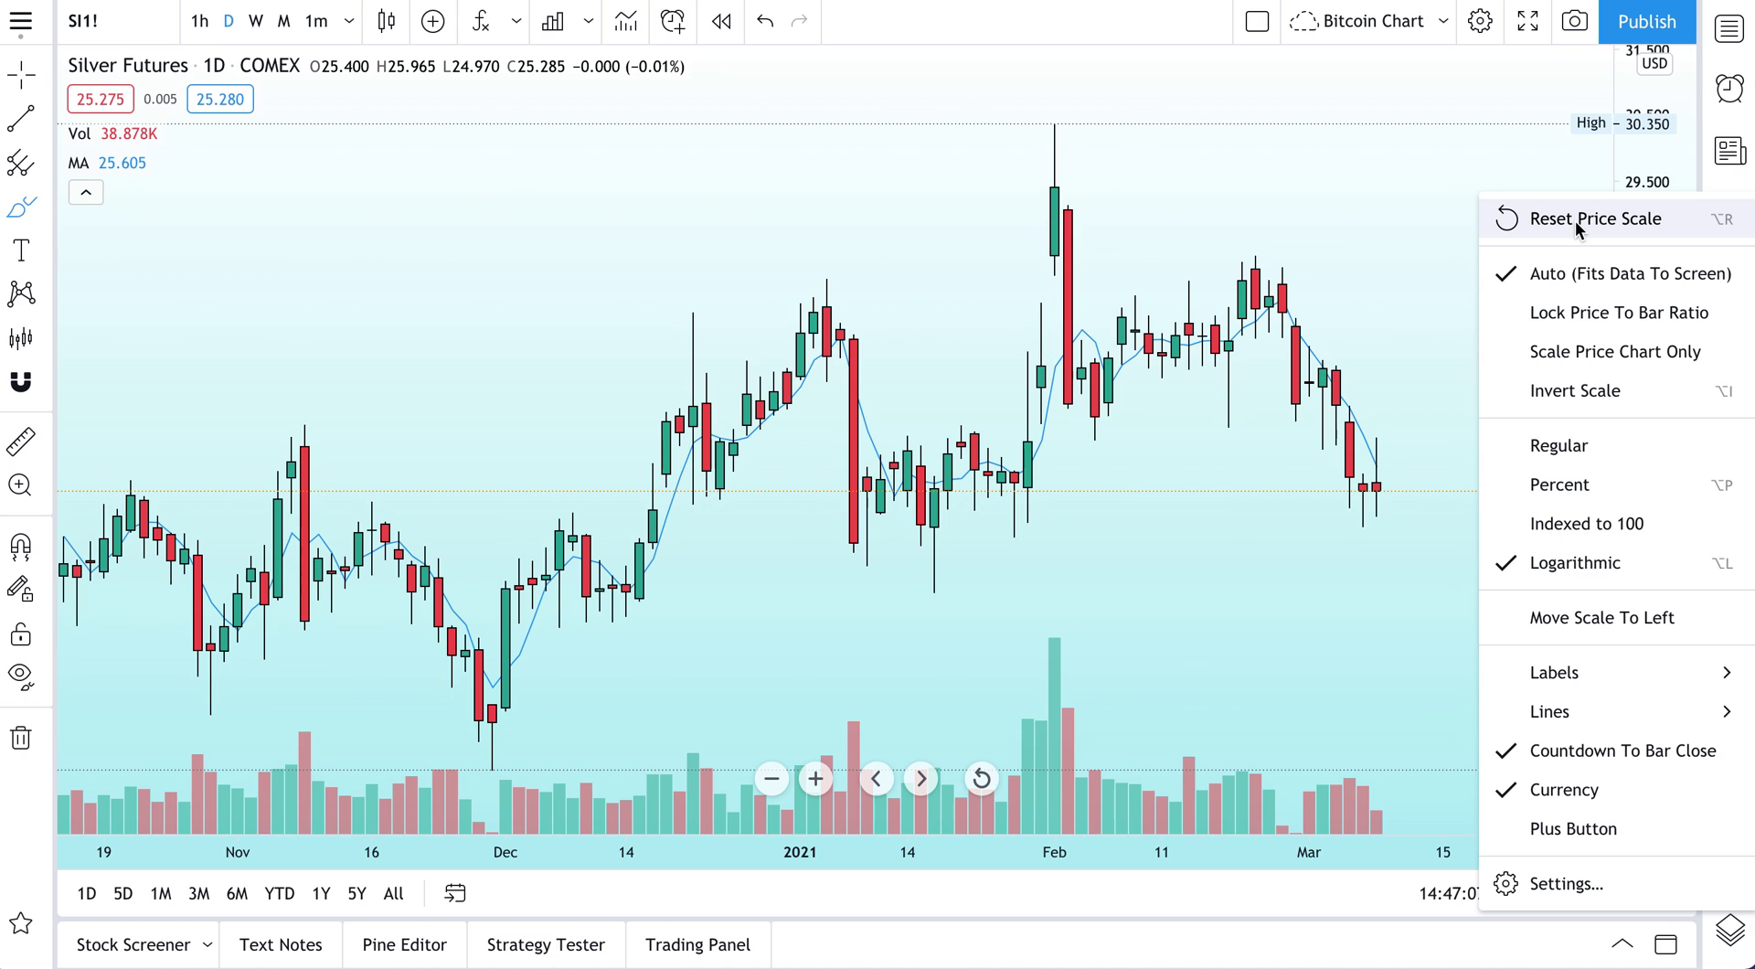
pyautogui.click(1583, 627)
pyautogui.rightClick(113, 297)
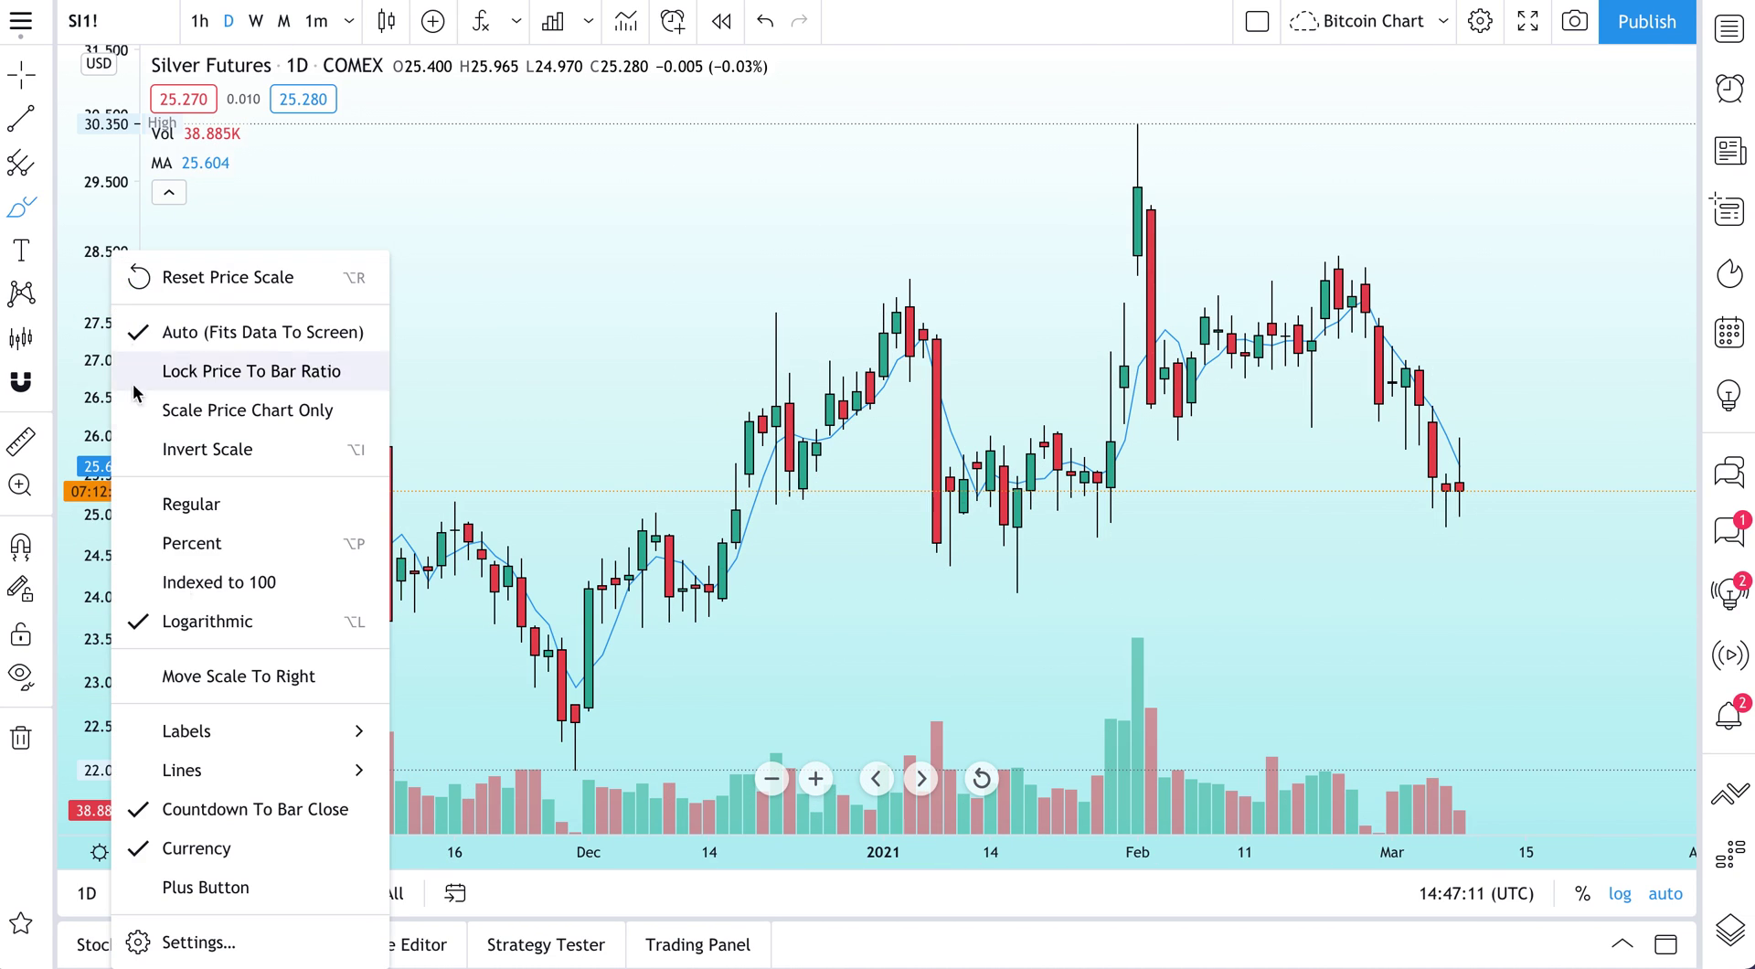
pyautogui.click(250, 675)
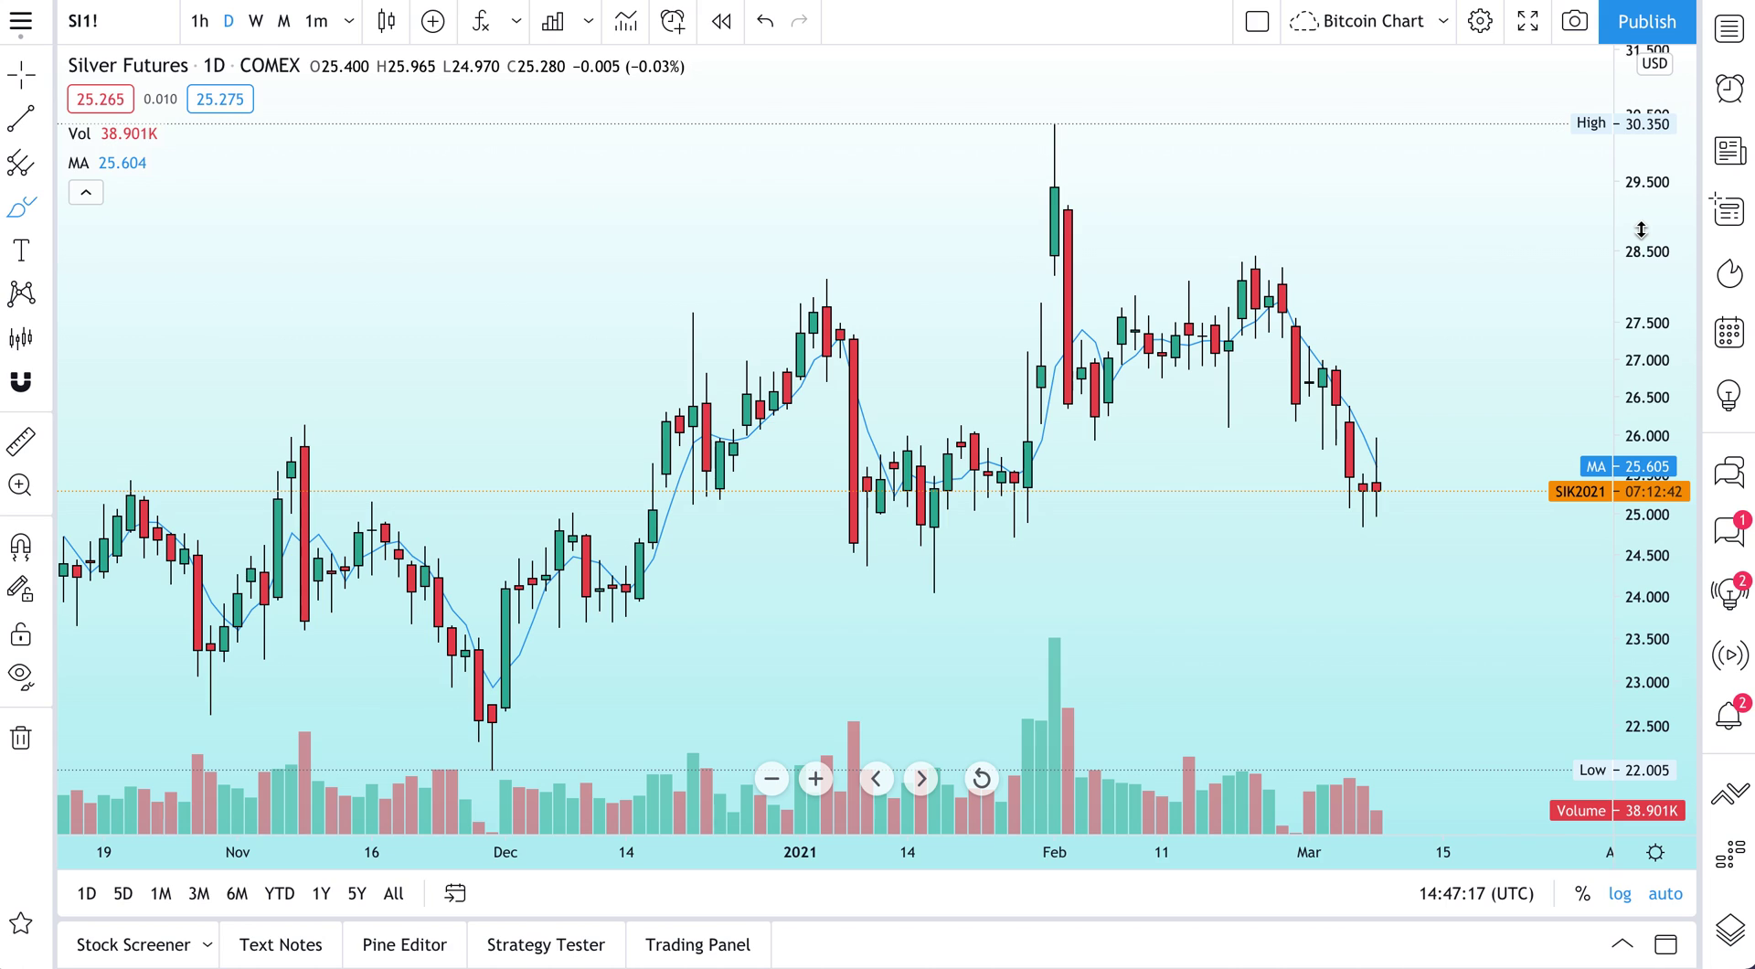
# Step: Turn the logarithmic price scale off, briefly testing the percent and log toggles
pyautogui.click(1618, 899)
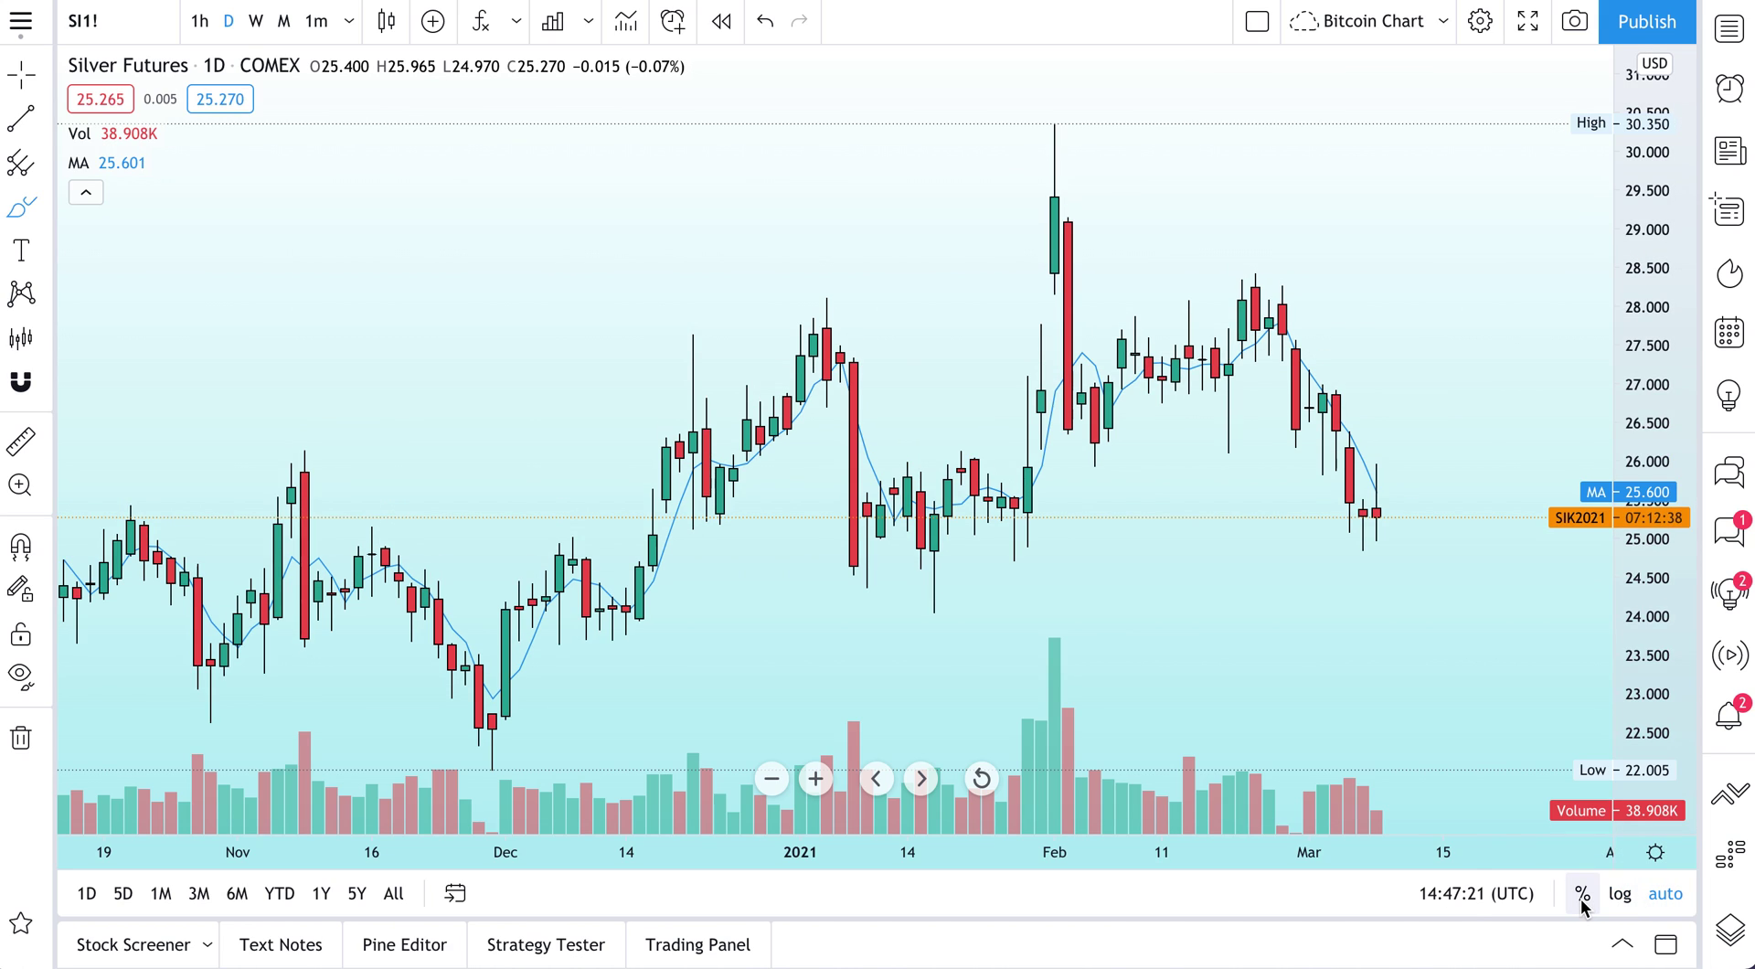
pyautogui.click(1583, 901)
pyautogui.click(1583, 901)
pyautogui.click(1619, 896)
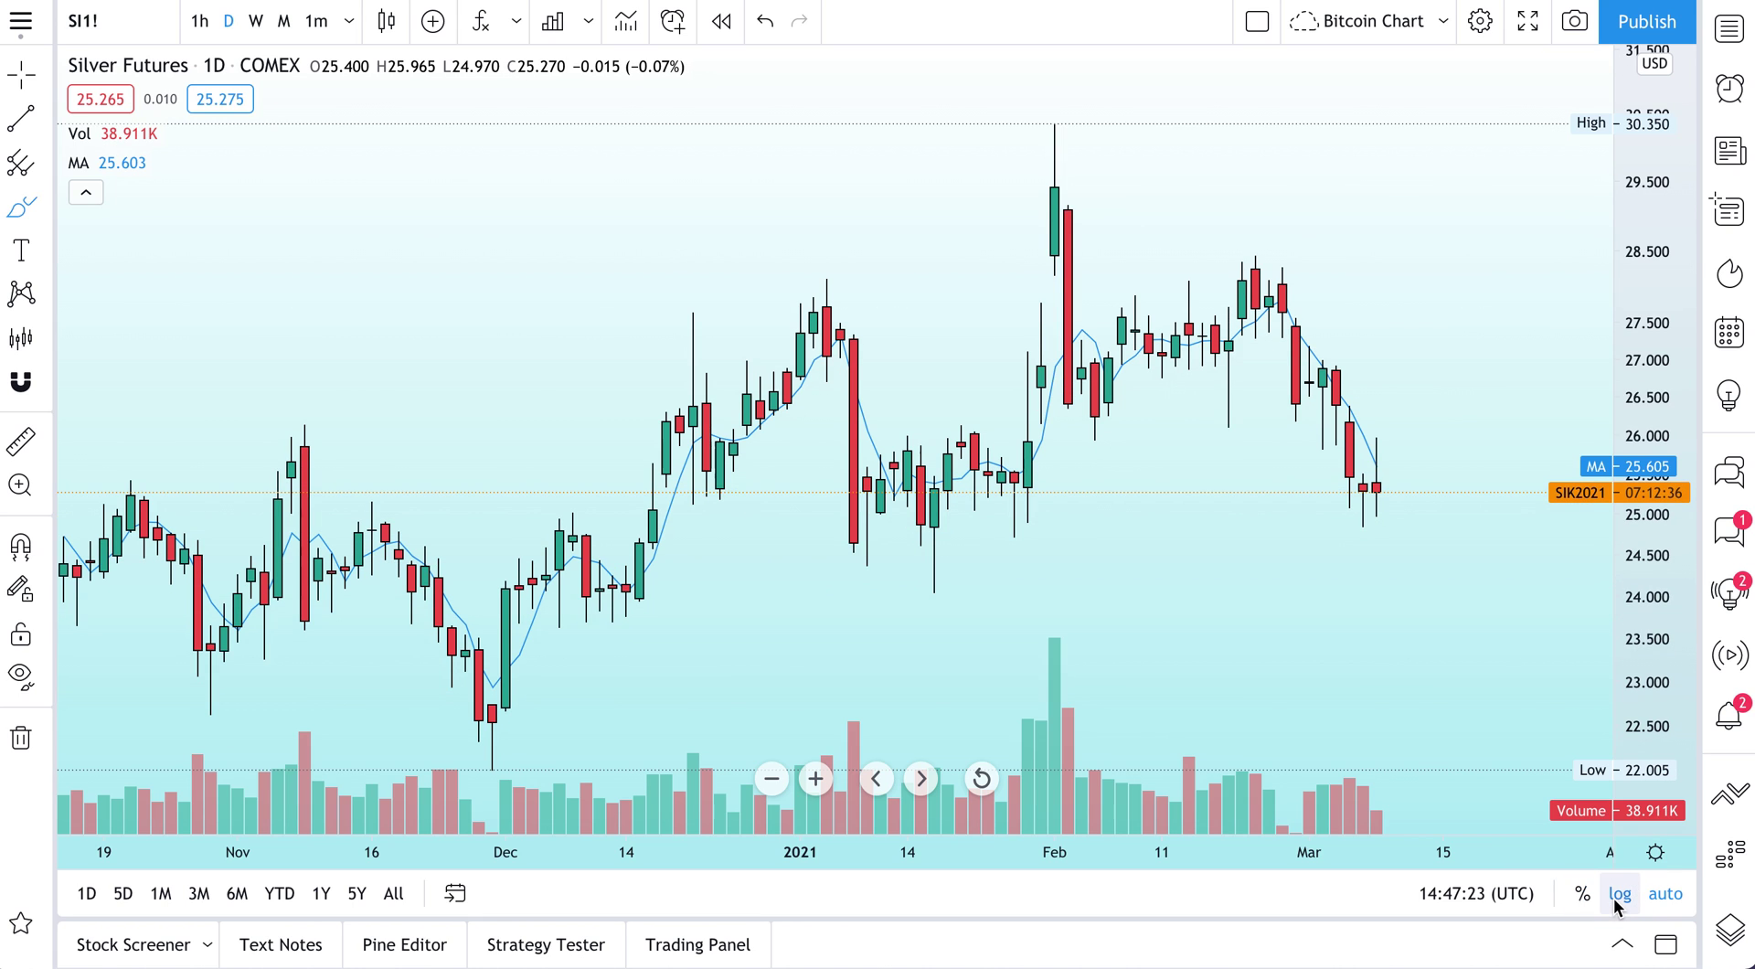
pyautogui.click(1619, 896)
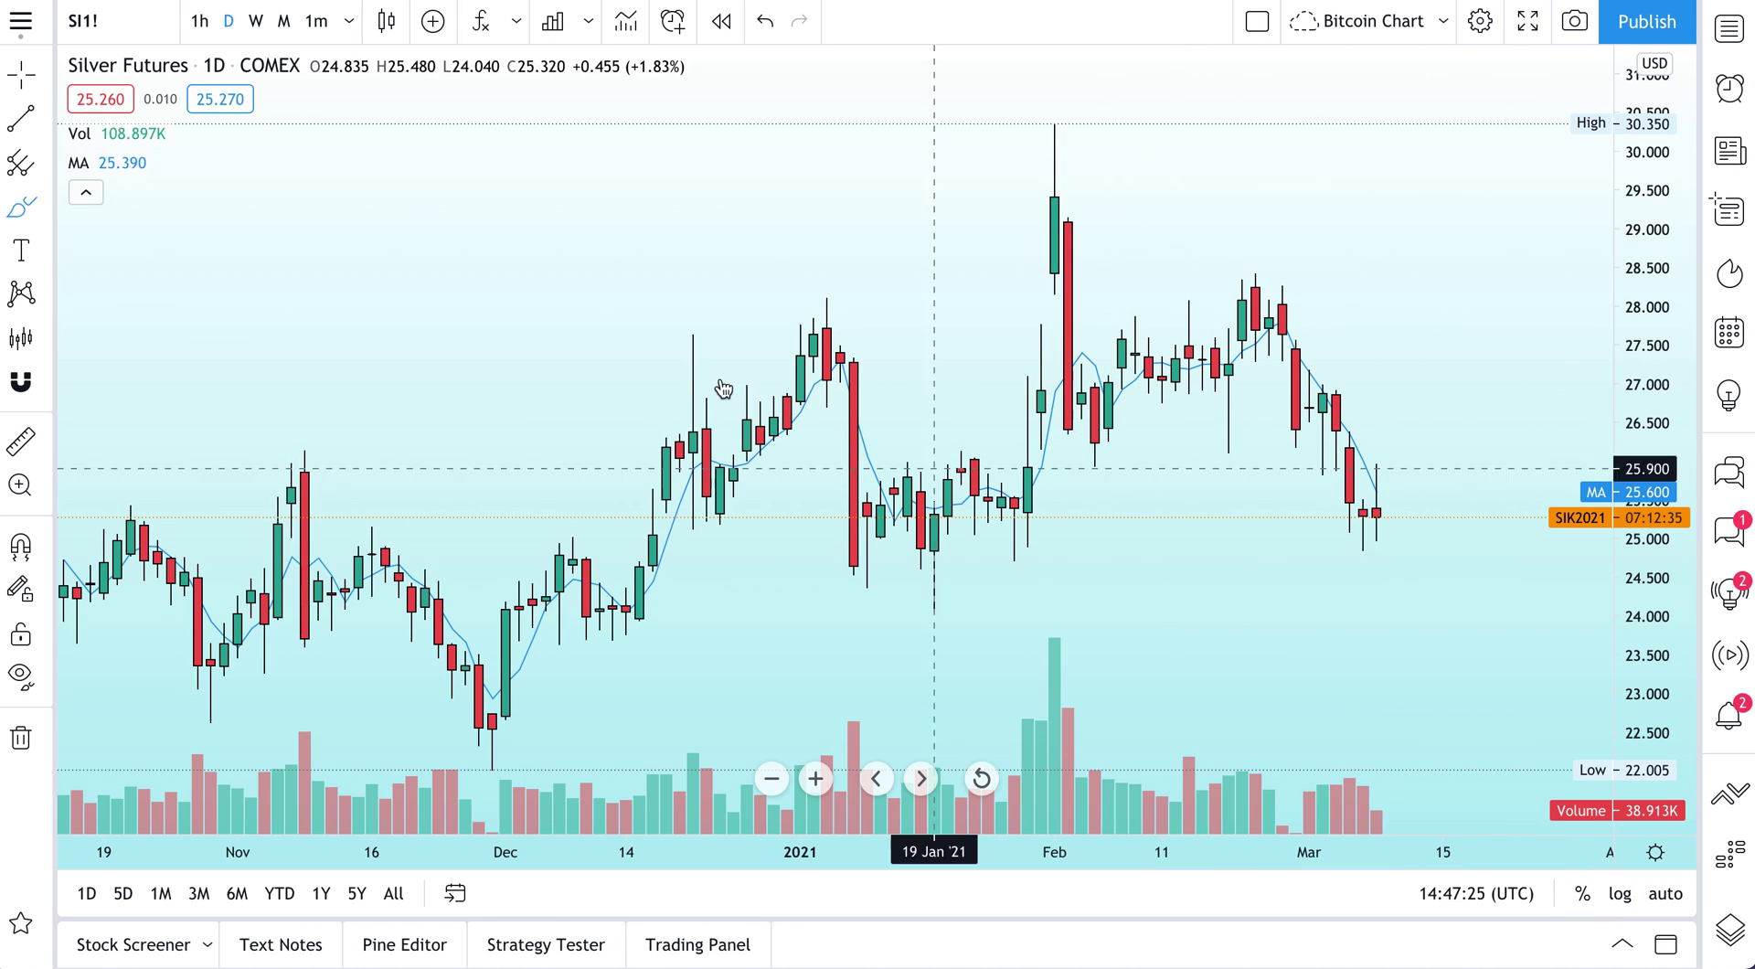
# Step: Zoom out and pan the chart to reveal higher prices, undoing a stray brush stroke
pyautogui.scroll(-5, 792, 420)
pyautogui.moveTo(1121, 250); pyautogui.dragTo(971, 413)
pyautogui.hotkey('ctrl', 'z')
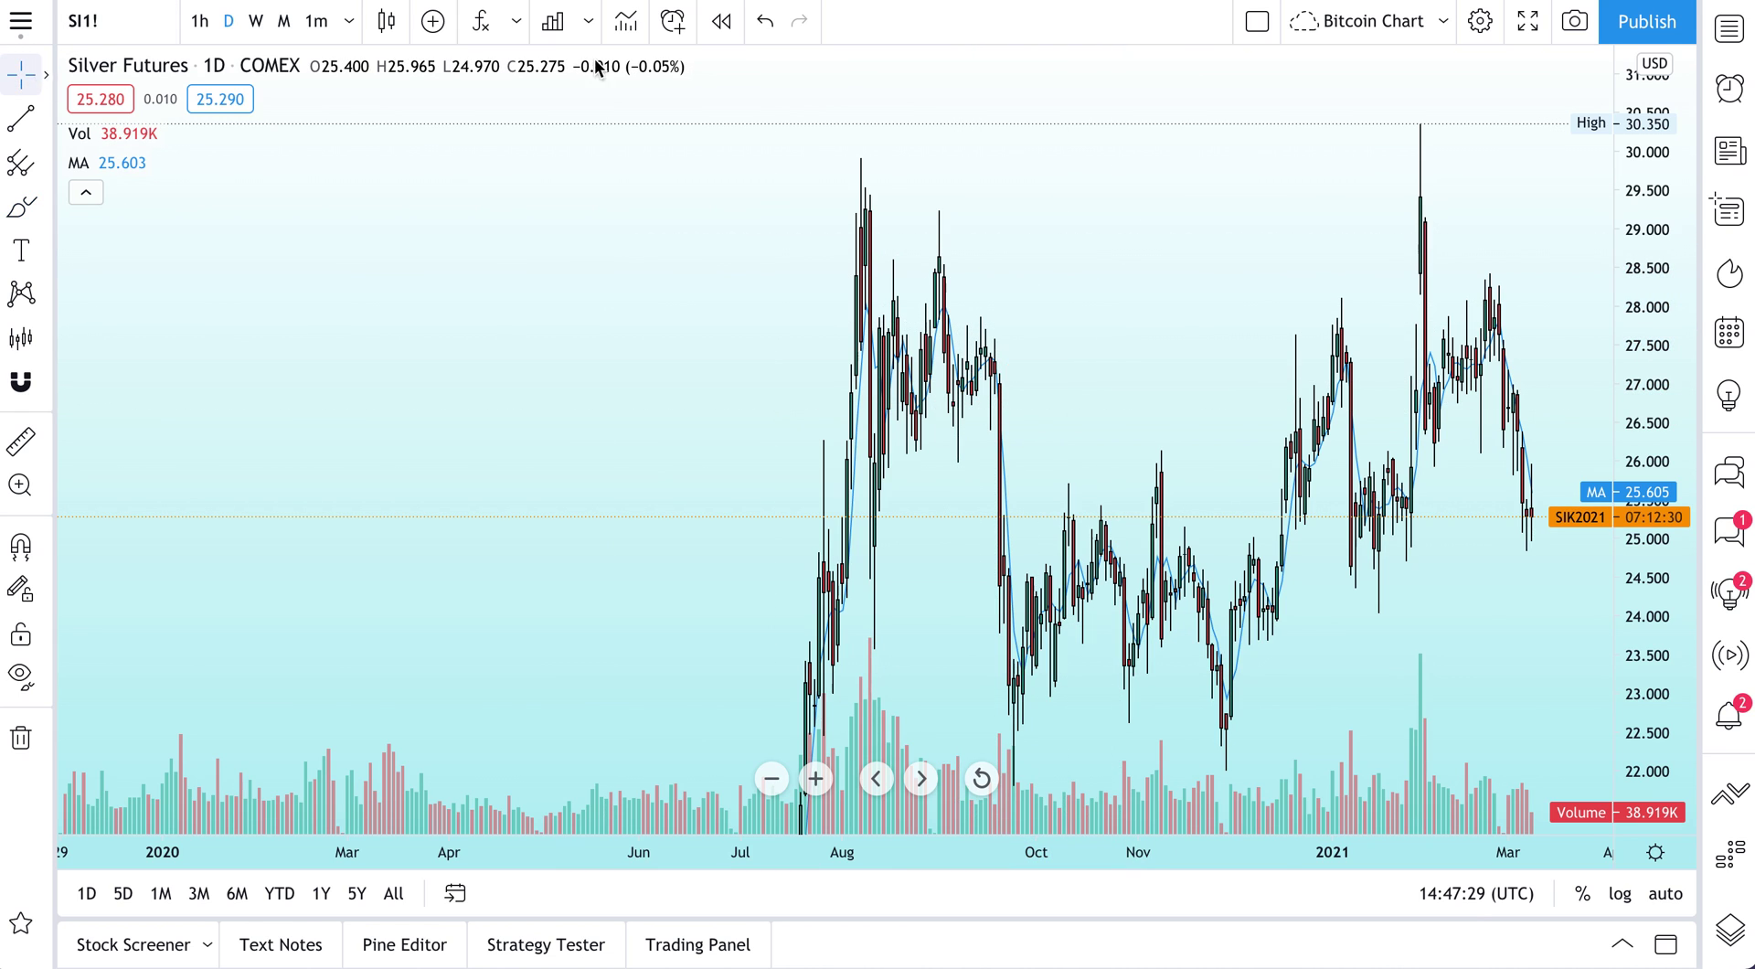
pyautogui.moveTo(1221, 236); pyautogui.dragTo(994, 442)
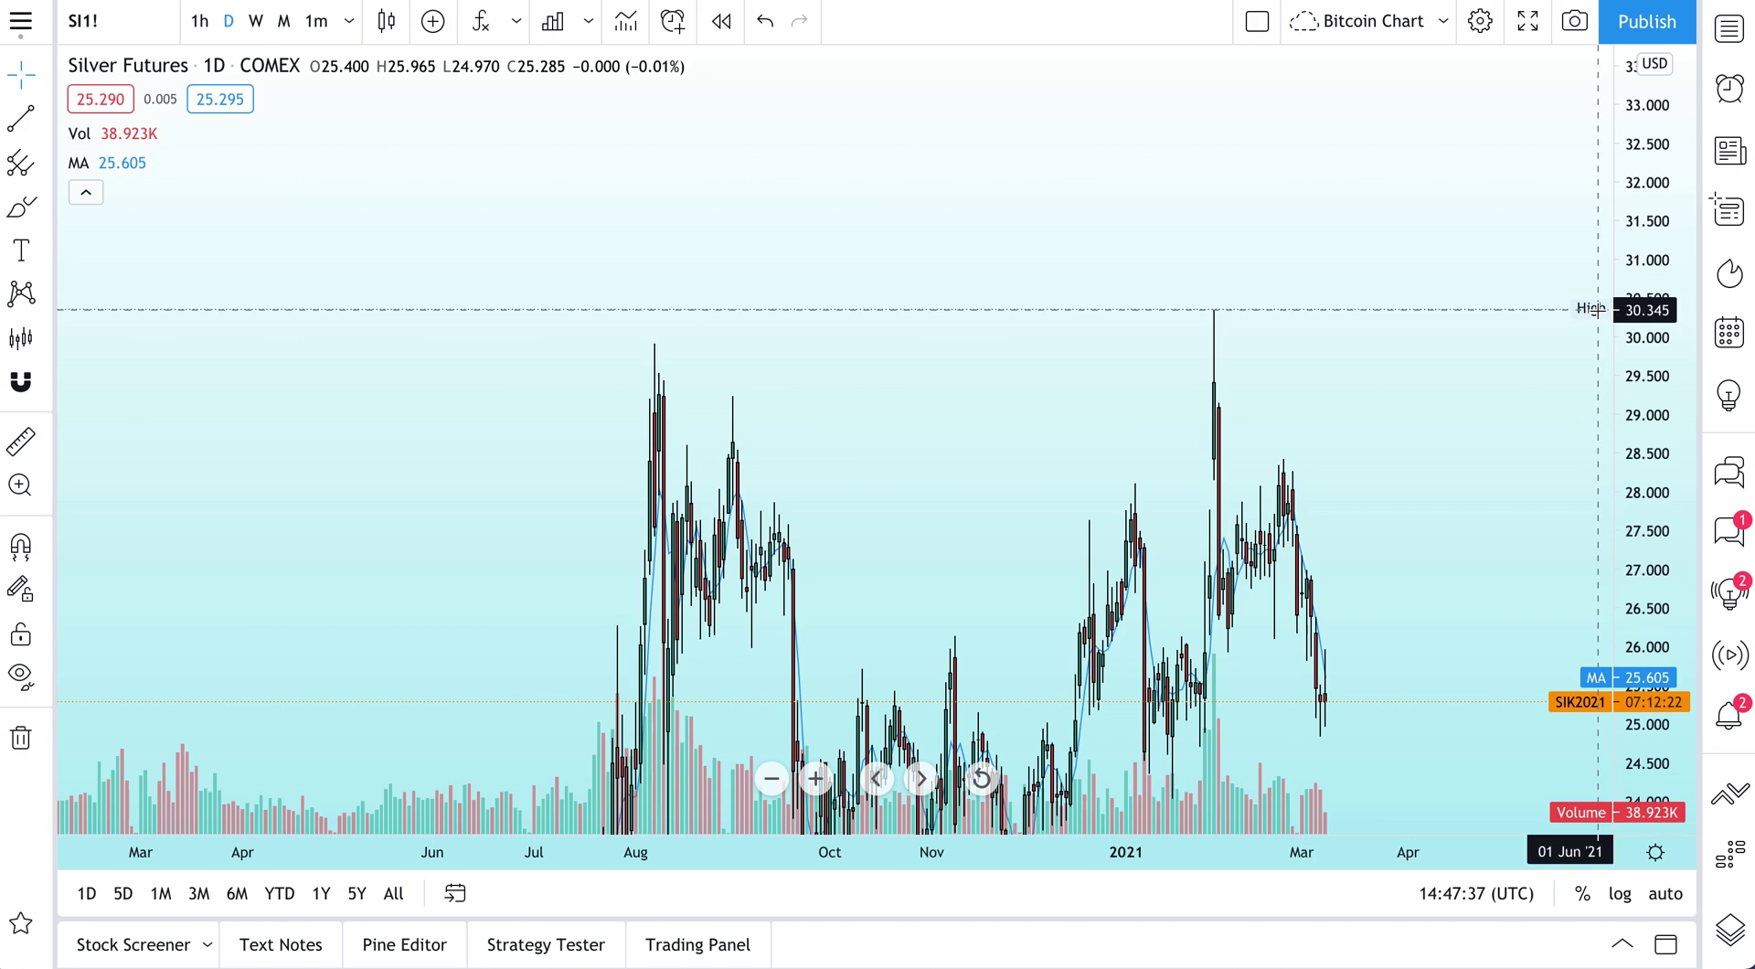
# Step: Fit the price scale to the data with Auto (Fits Data To Screen) and pan the time axis
pyautogui.rightClick(1654, 196)
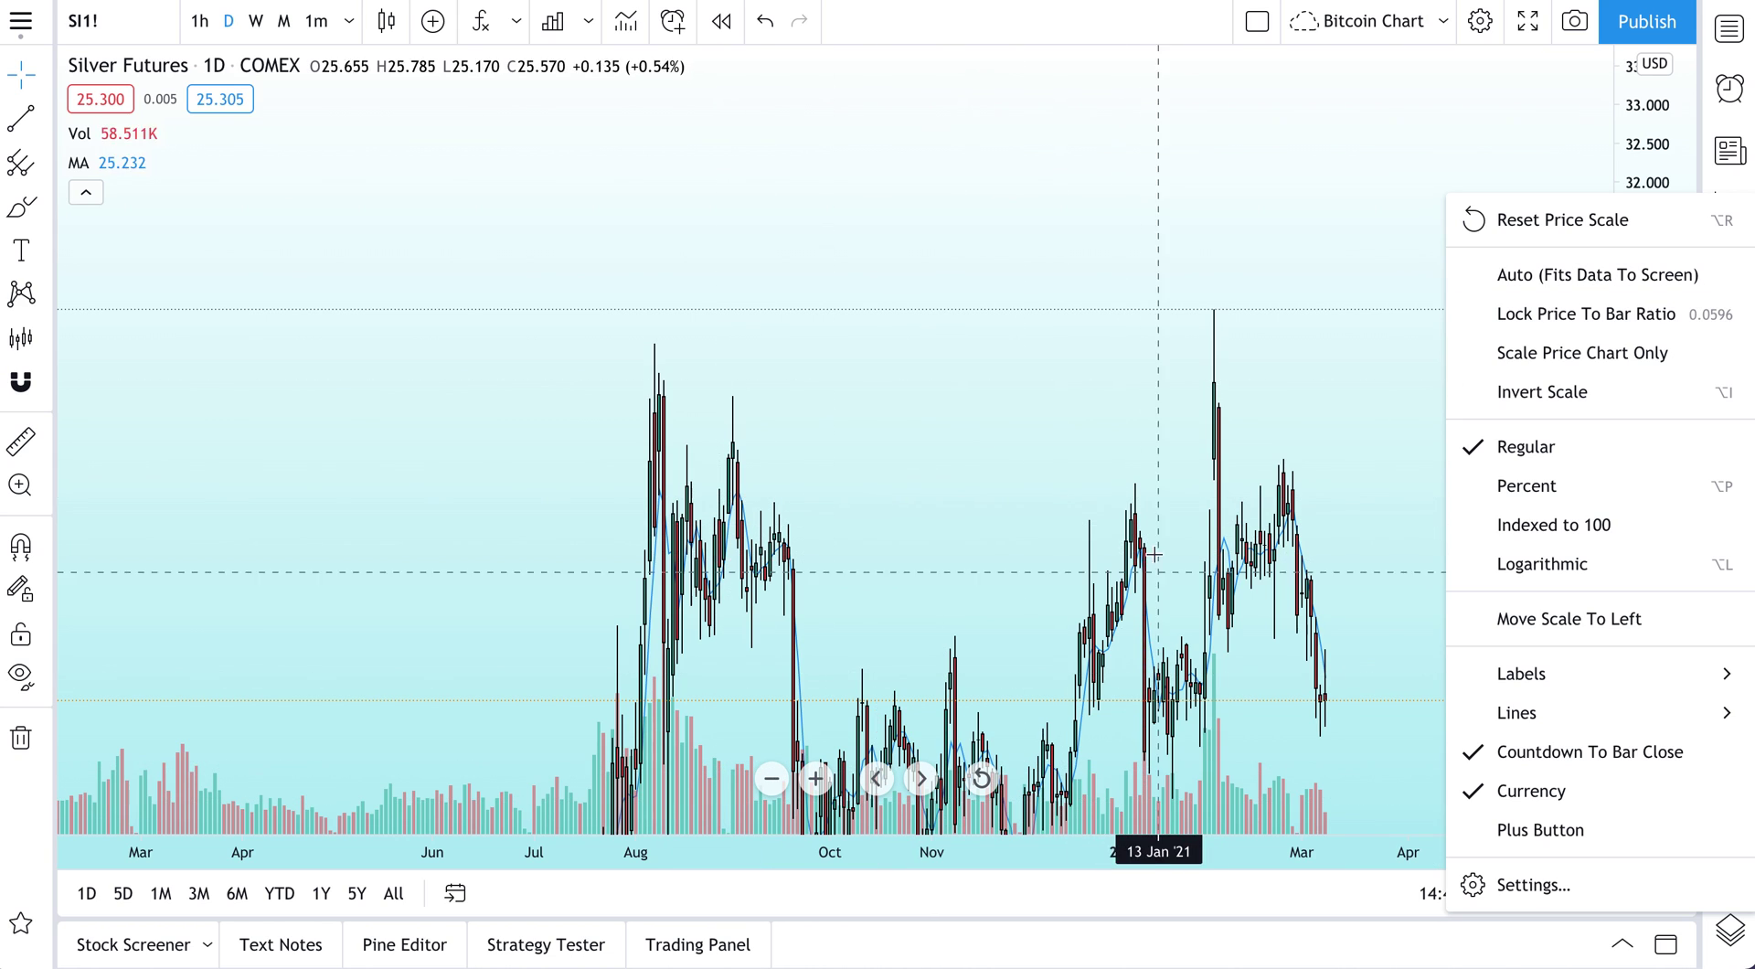
pyautogui.click(1557, 278)
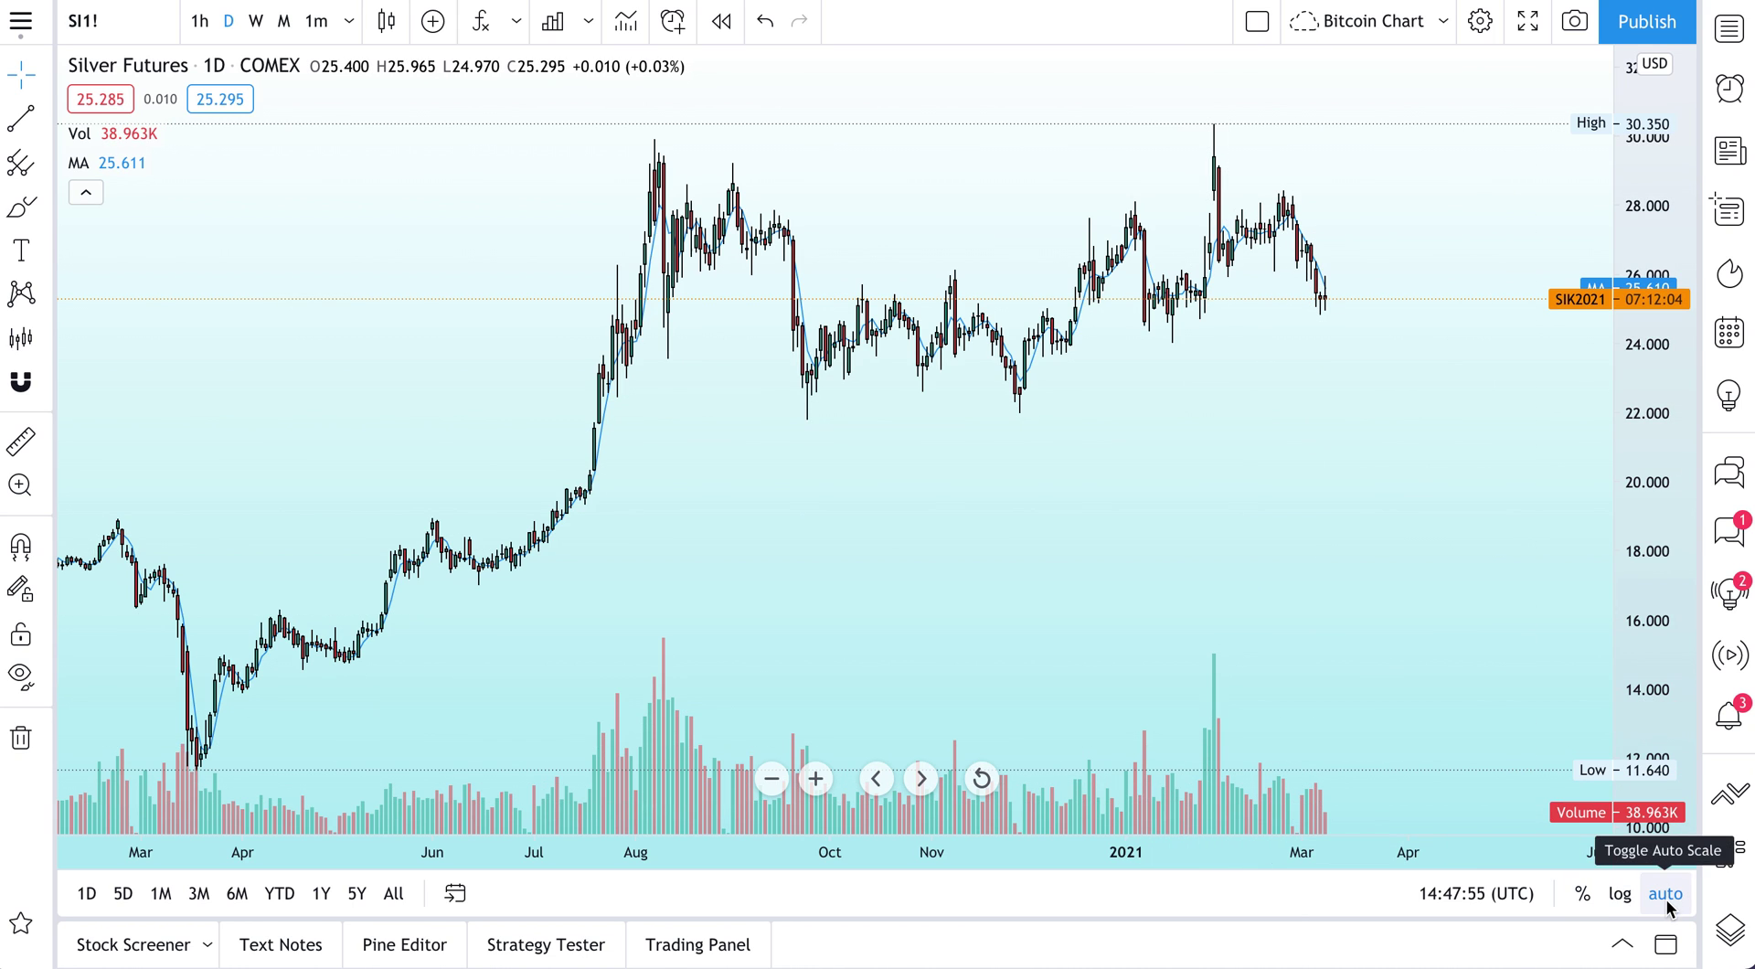
pyautogui.moveTo(1247, 365); pyautogui.dragTo(1030, 613)
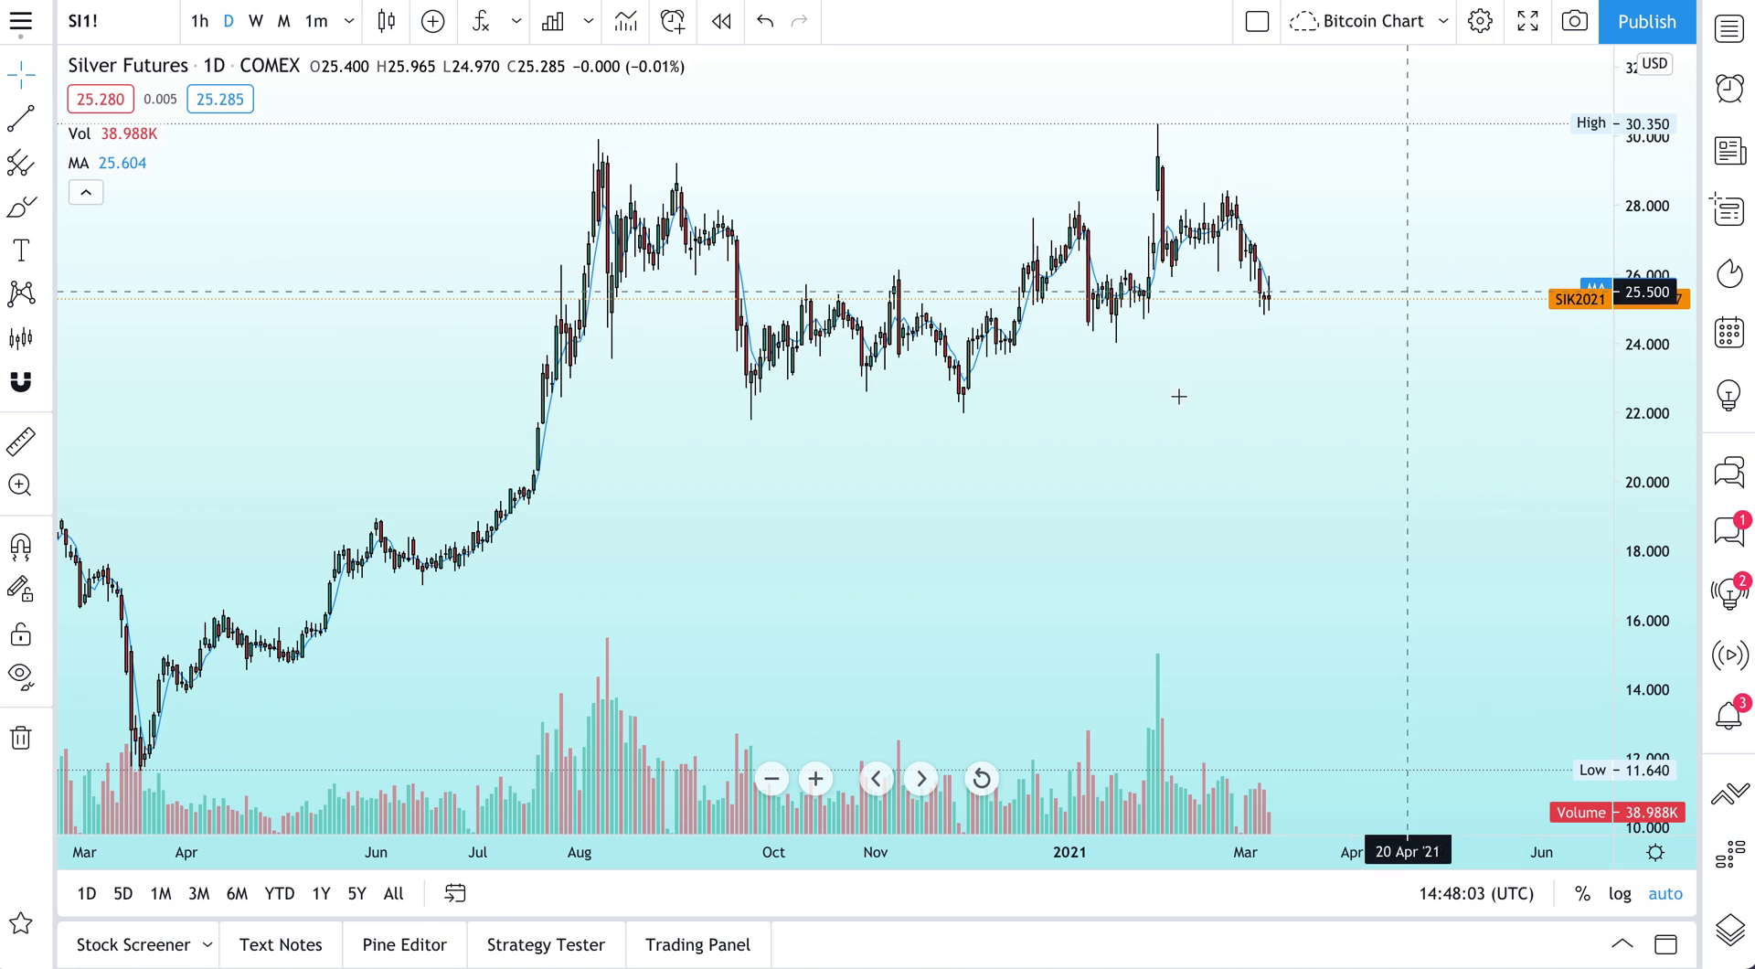
pyautogui.moveTo(756, 560)
pyautogui.mouseDown()
pyautogui.moveTo(951, 552)
pyautogui.moveTo(756, 560)
pyautogui.mouseUp()
# Step: Turn off automatic price fitting and drag the chart down to the March 2020 price range
pyautogui.rightClick(1638, 176)
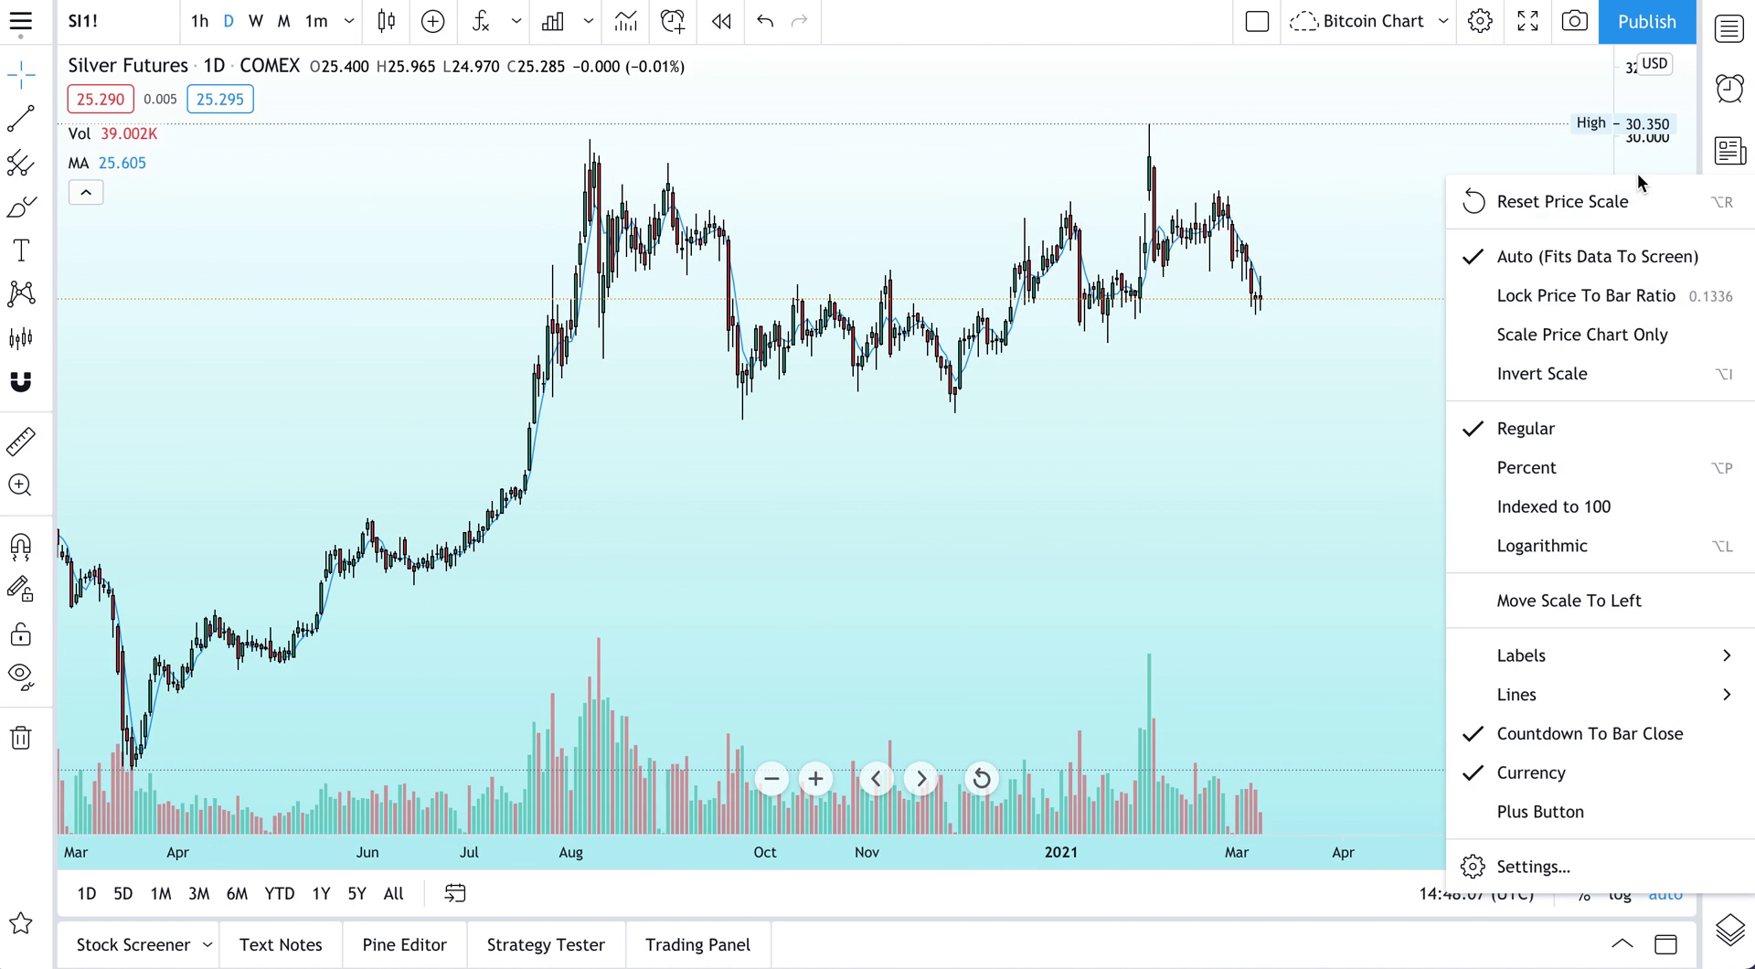
pyautogui.click(1550, 265)
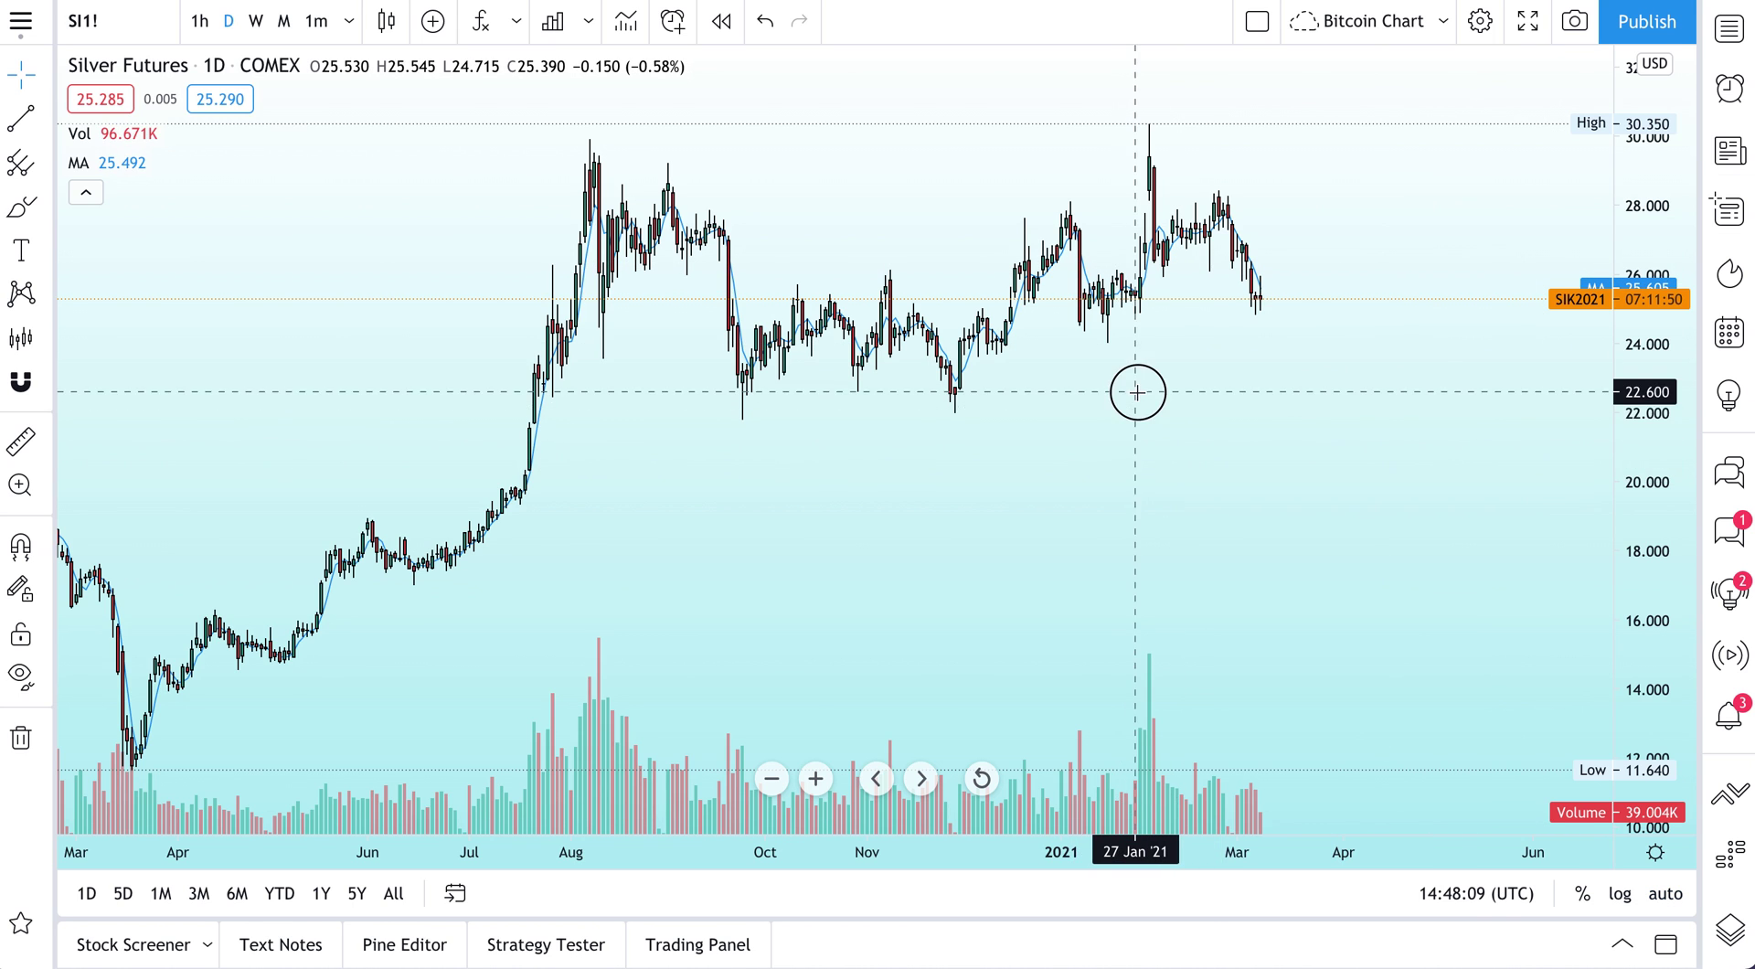
pyautogui.moveTo(1136, 391); pyautogui.dragTo(1010, 276)
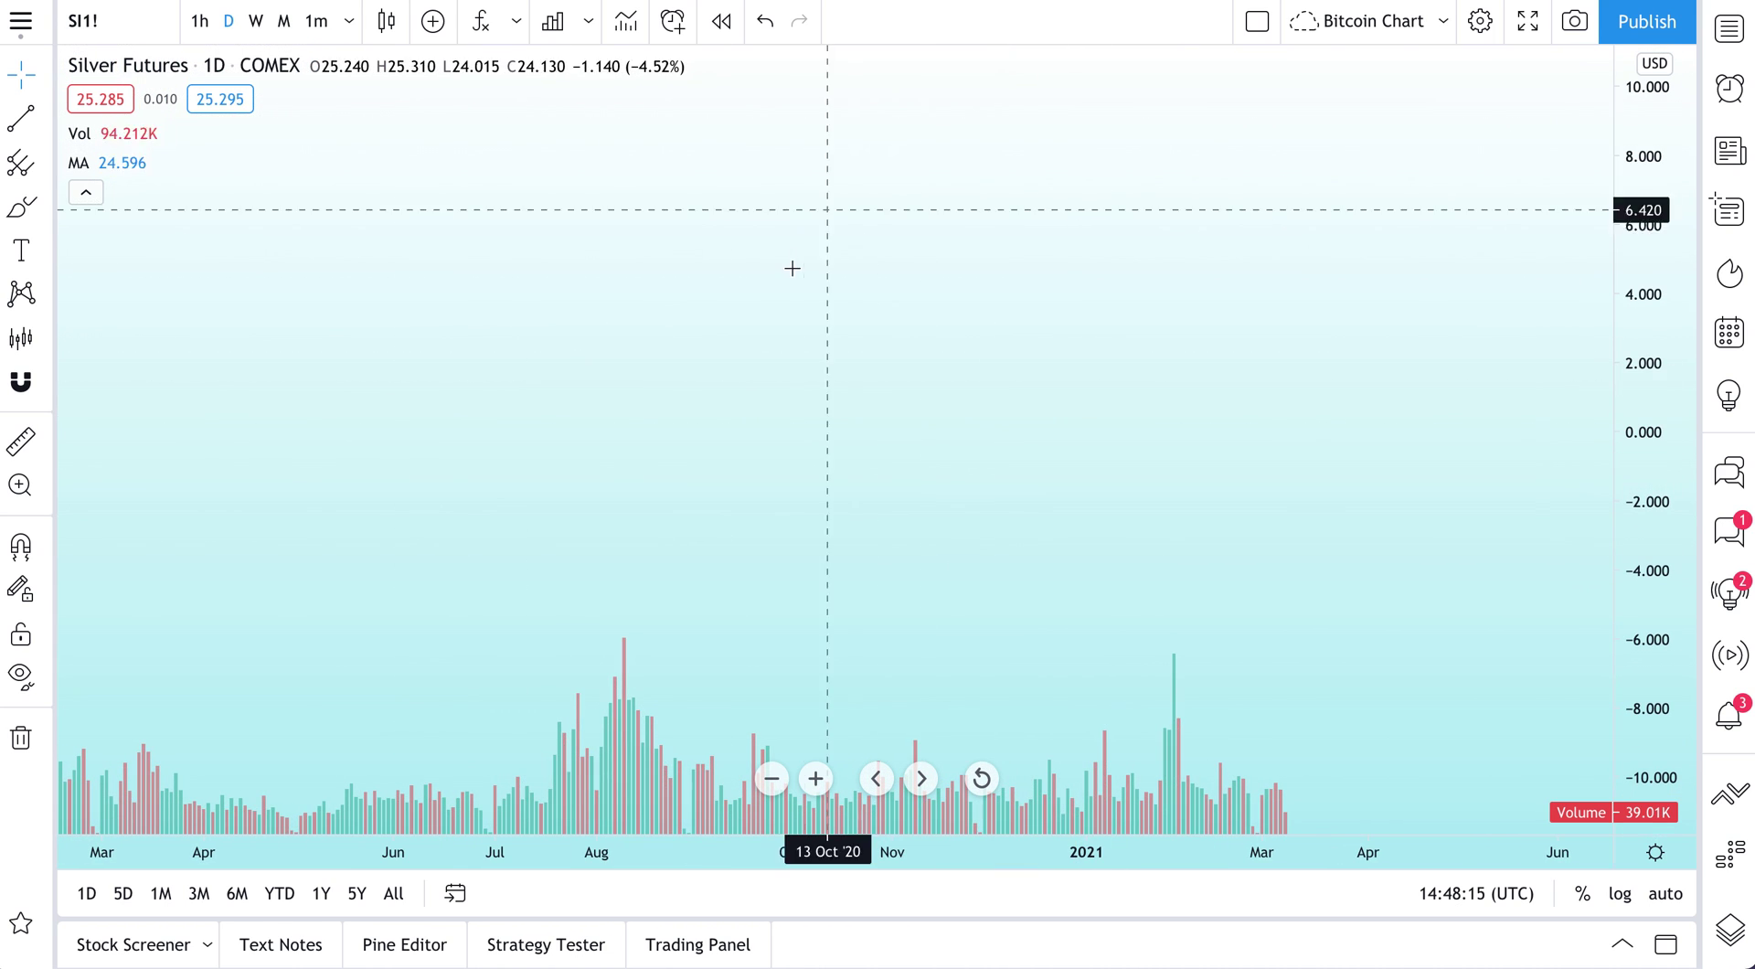
pyautogui.moveTo(771, 240); pyautogui.dragTo(728, 541)
pyautogui.moveTo(862, 255); pyautogui.dragTo(913, 424)
# Step: Switch to monthly bars, zoom out and compress the price scale to show the full history
pyautogui.click(285, 35)
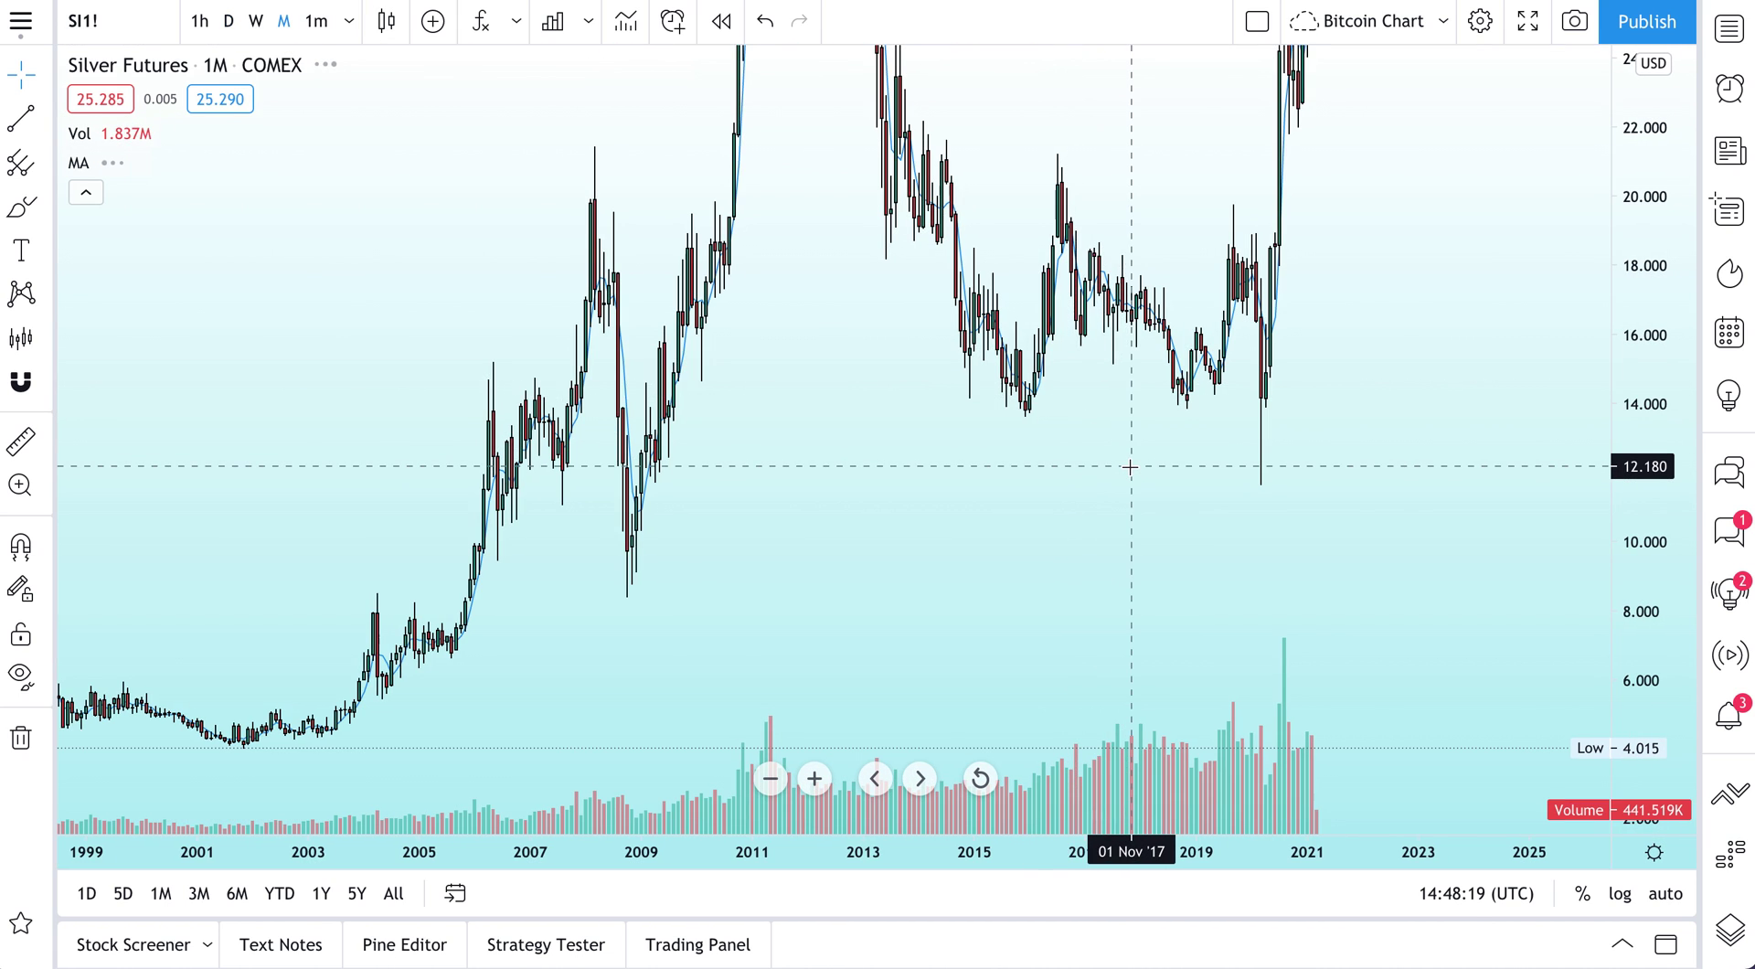
pyautogui.scroll(-5, 1128, 466)
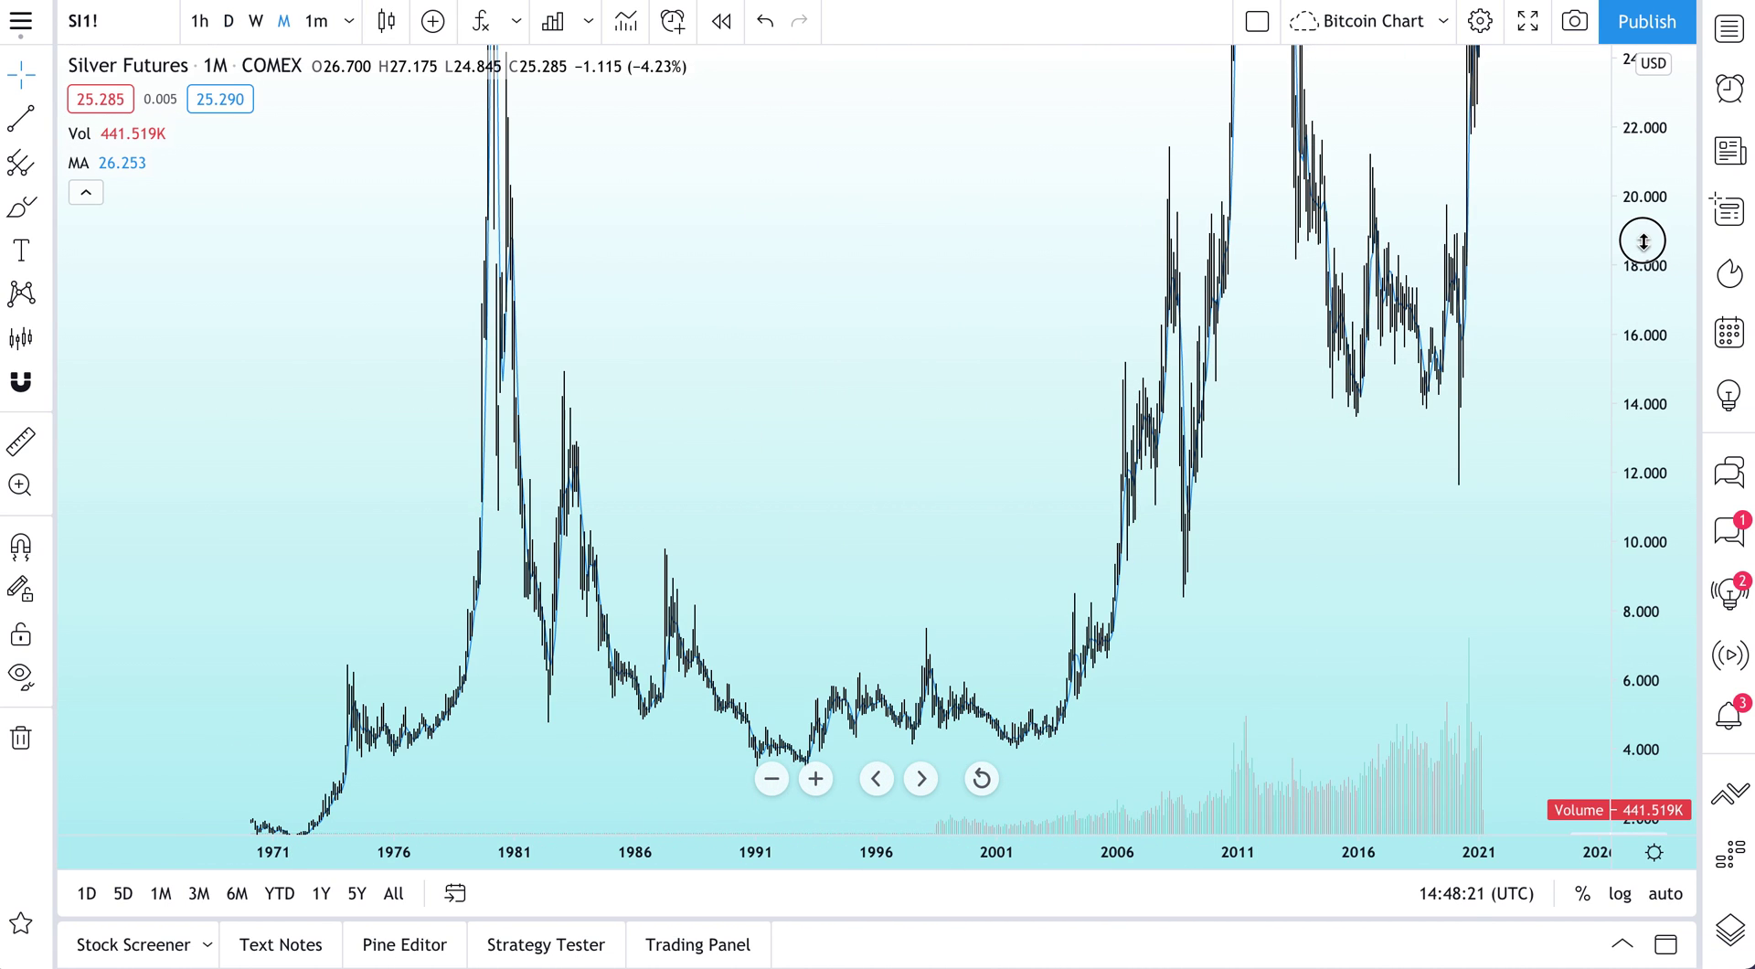
pyautogui.moveTo(1645, 457); pyautogui.dragTo(1654, 669)
pyautogui.moveTo(1647, 357); pyautogui.dragTo(1650, 642)
pyautogui.moveTo(1630, 262); pyautogui.dragTo(1512, 513)
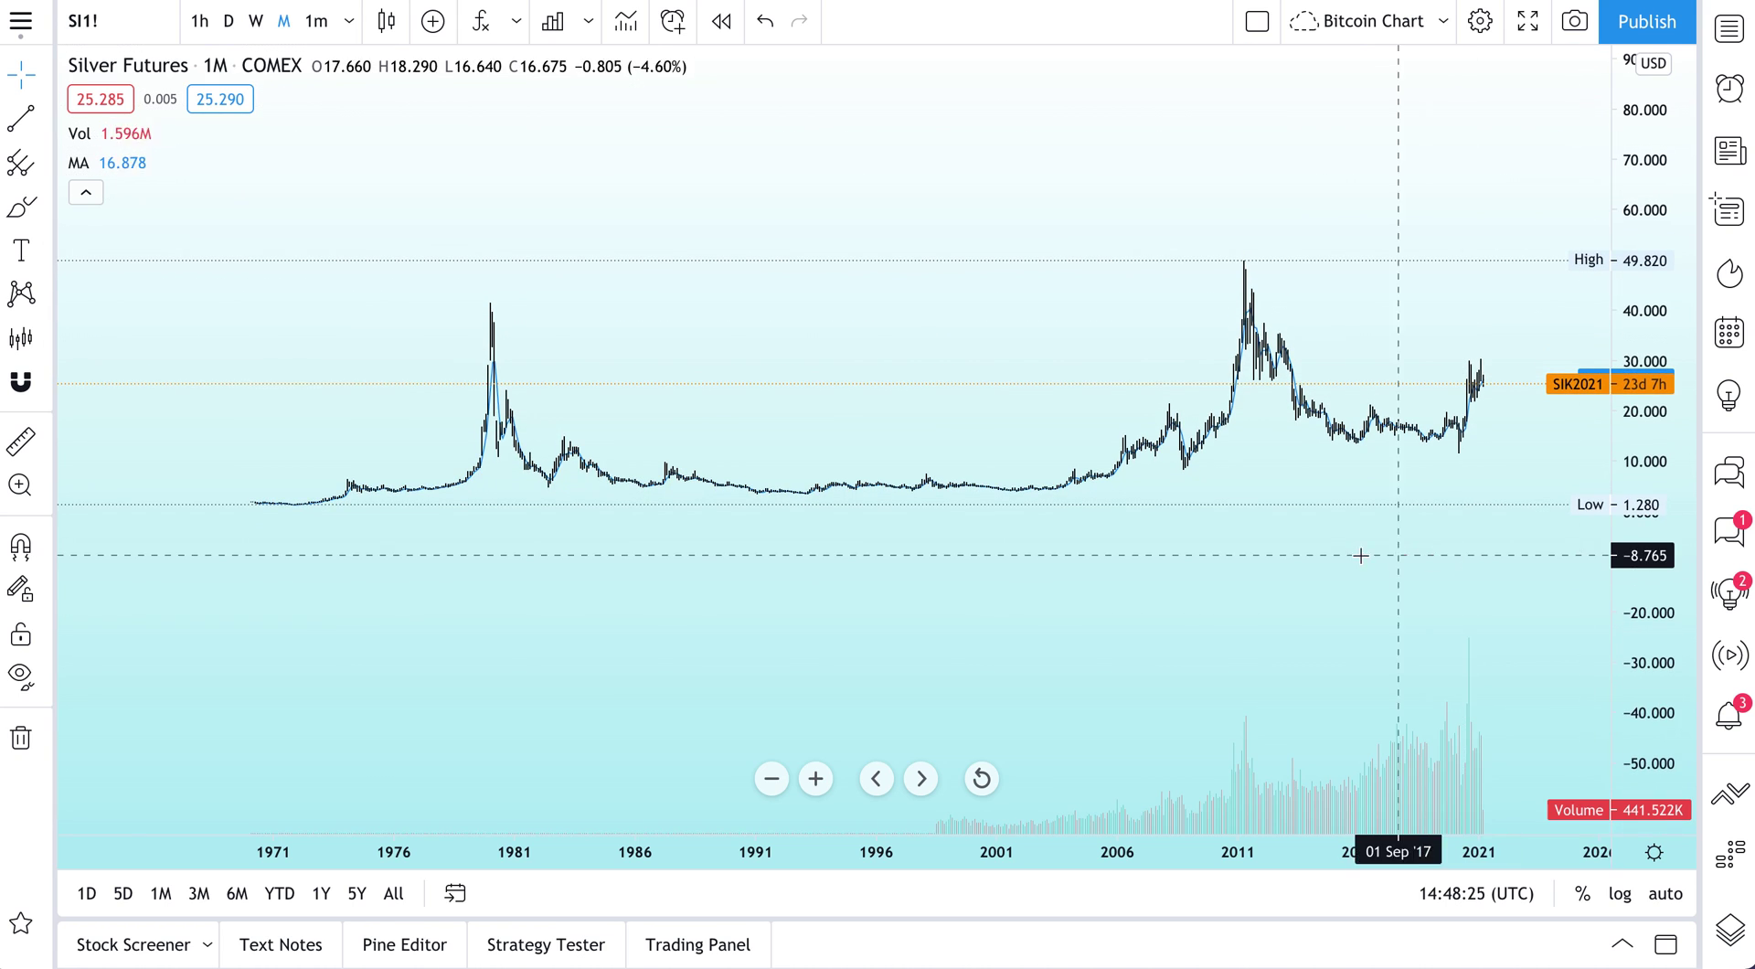
pyautogui.moveTo(1352, 552); pyautogui.dragTo(954, 557)
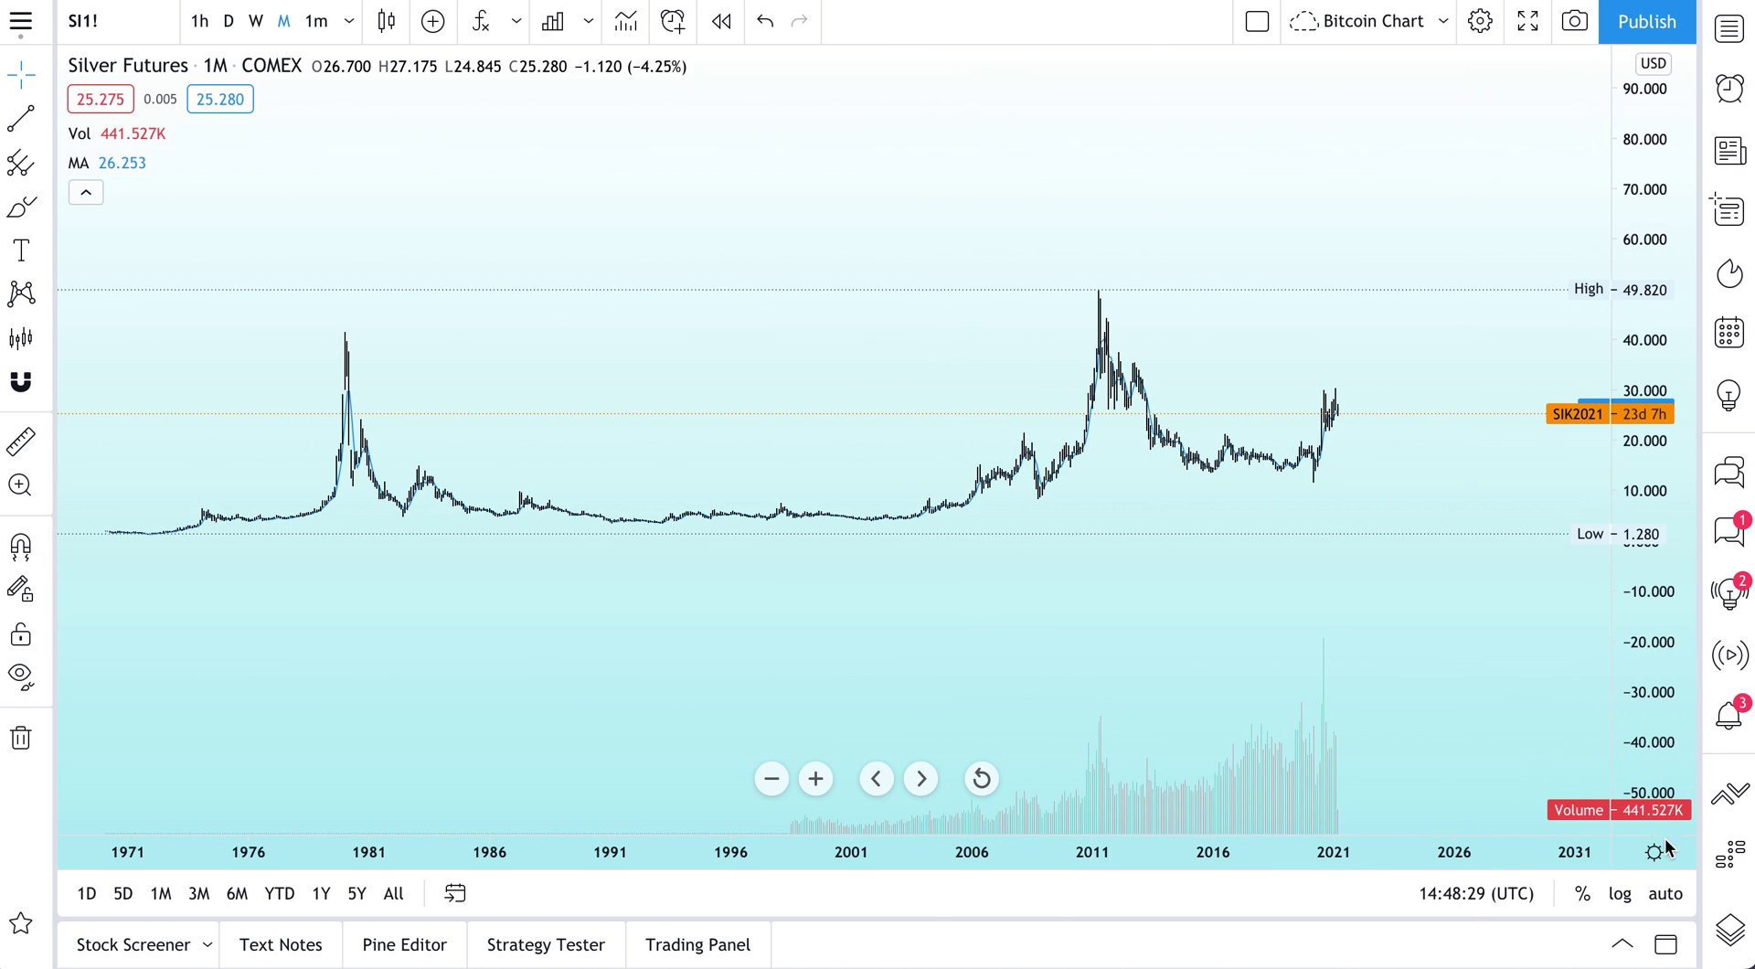
# Step: Re-enable auto-fit on the price scale, then zoom back in and pan toward later years
pyautogui.click(1665, 894)
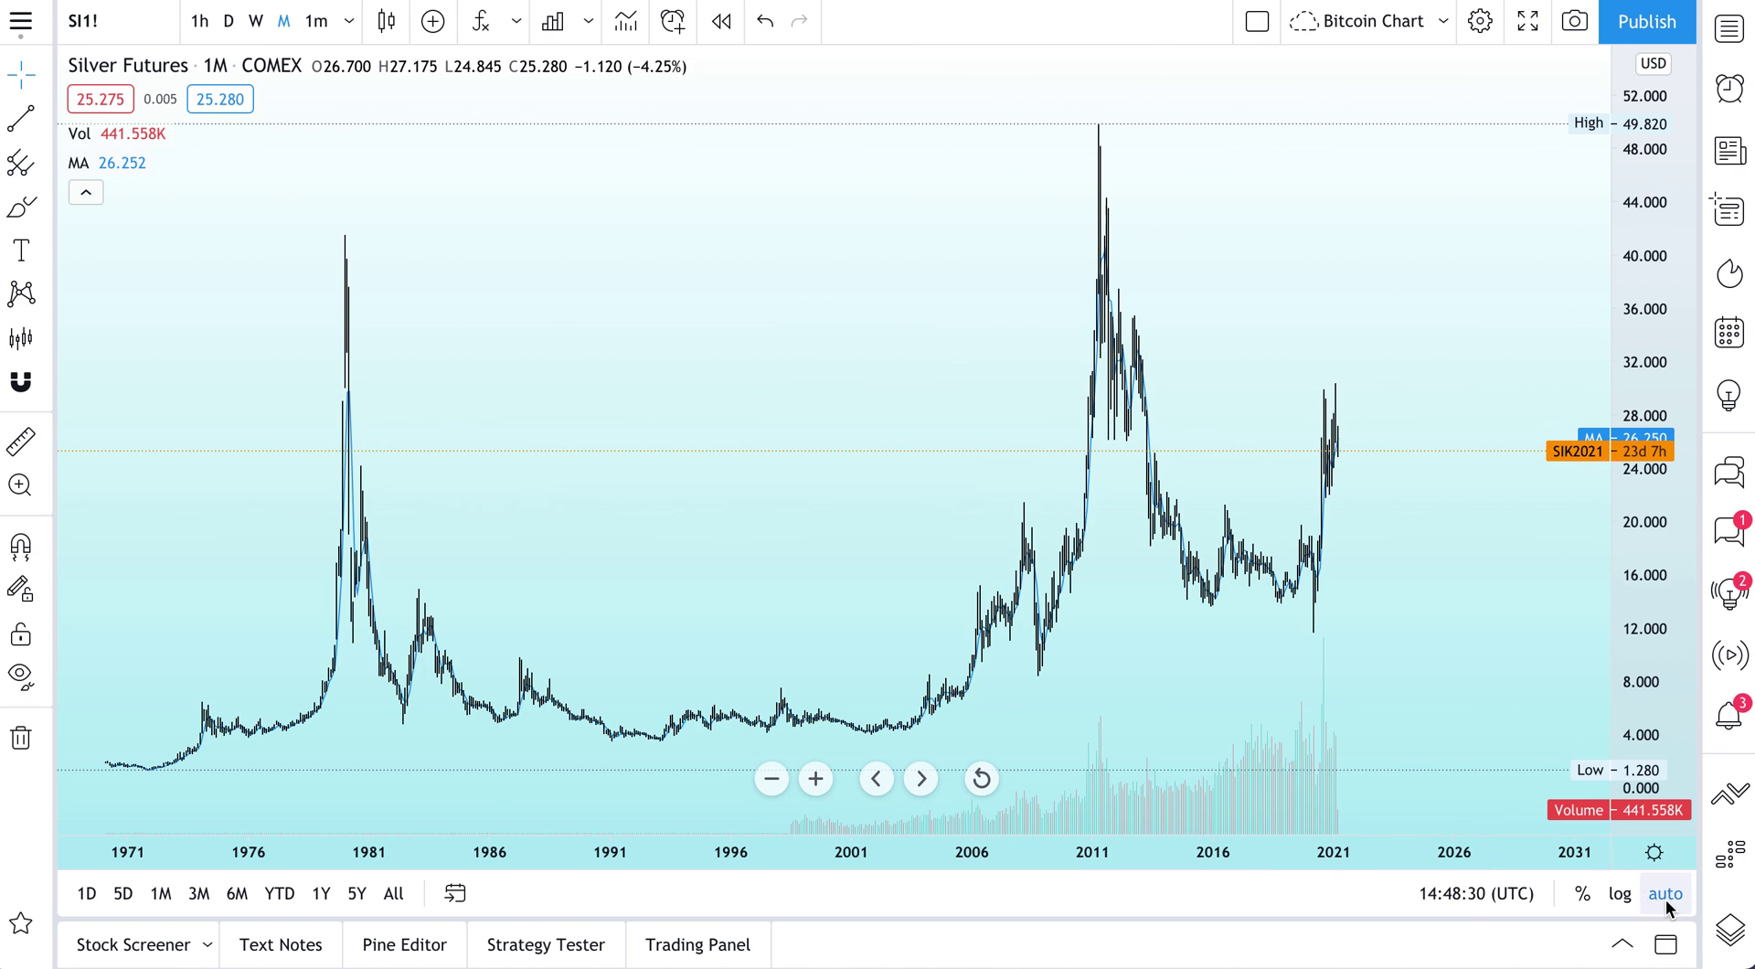
pyautogui.rightClick(1643, 310)
pyautogui.click(1339, 342)
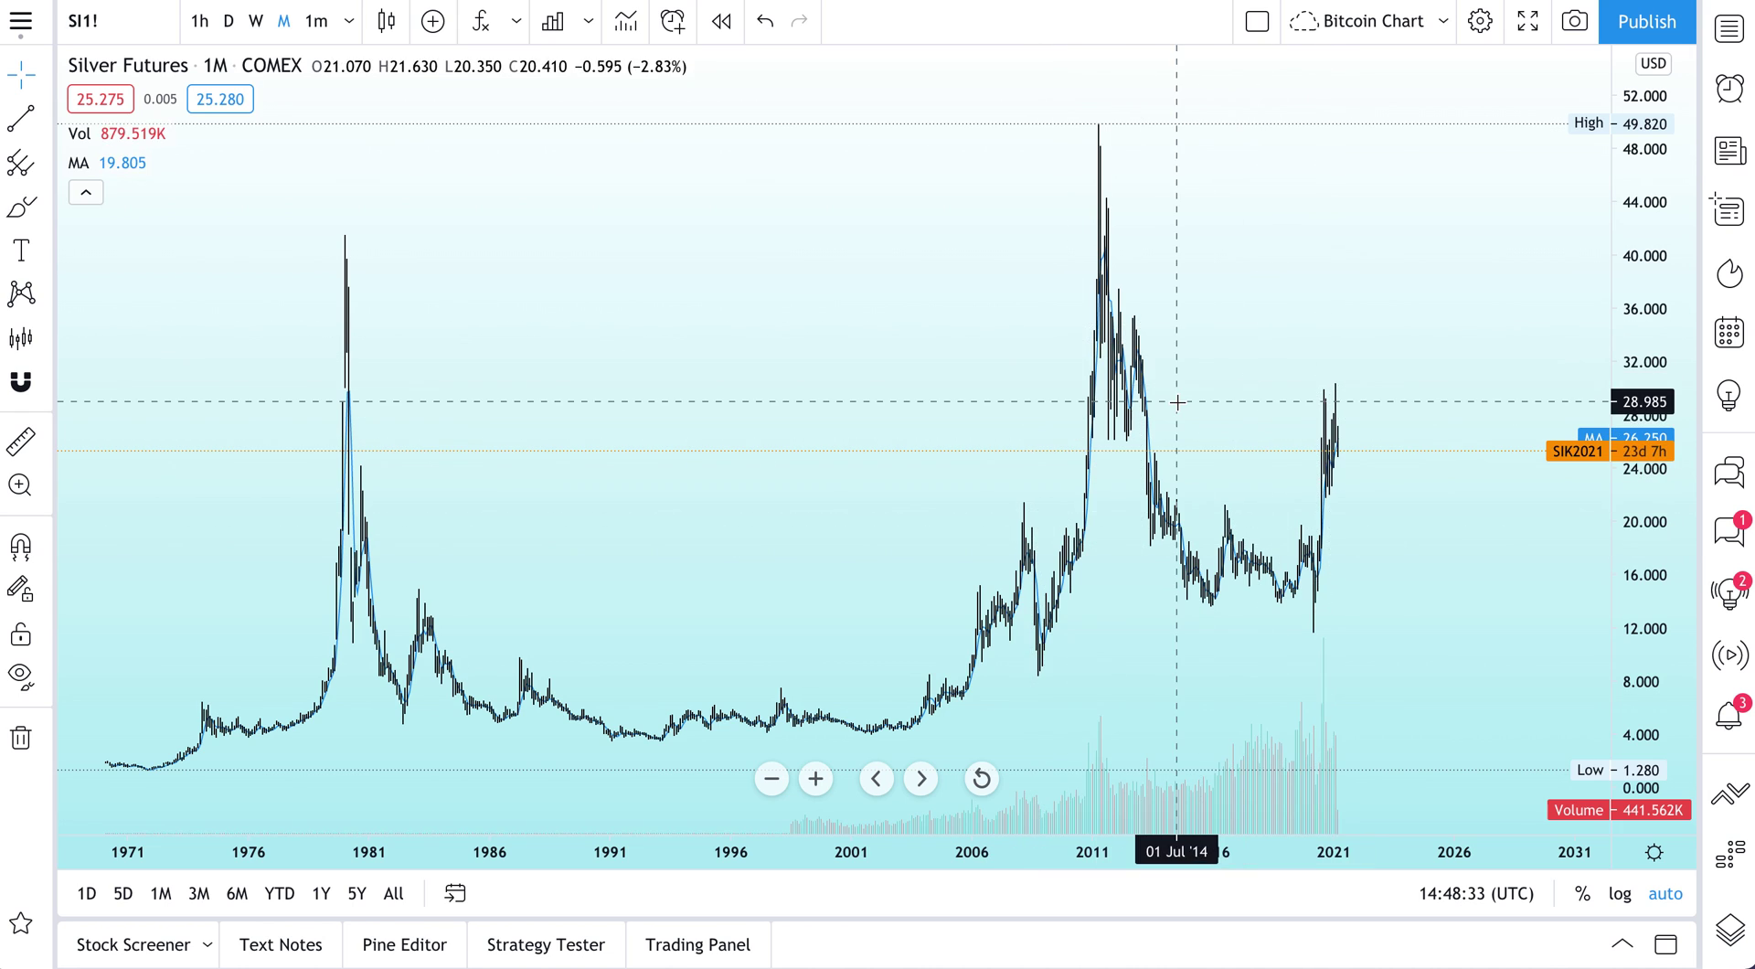
pyautogui.scroll(5, 1179, 393)
pyautogui.moveTo(1237, 377); pyautogui.dragTo(1175, 389)
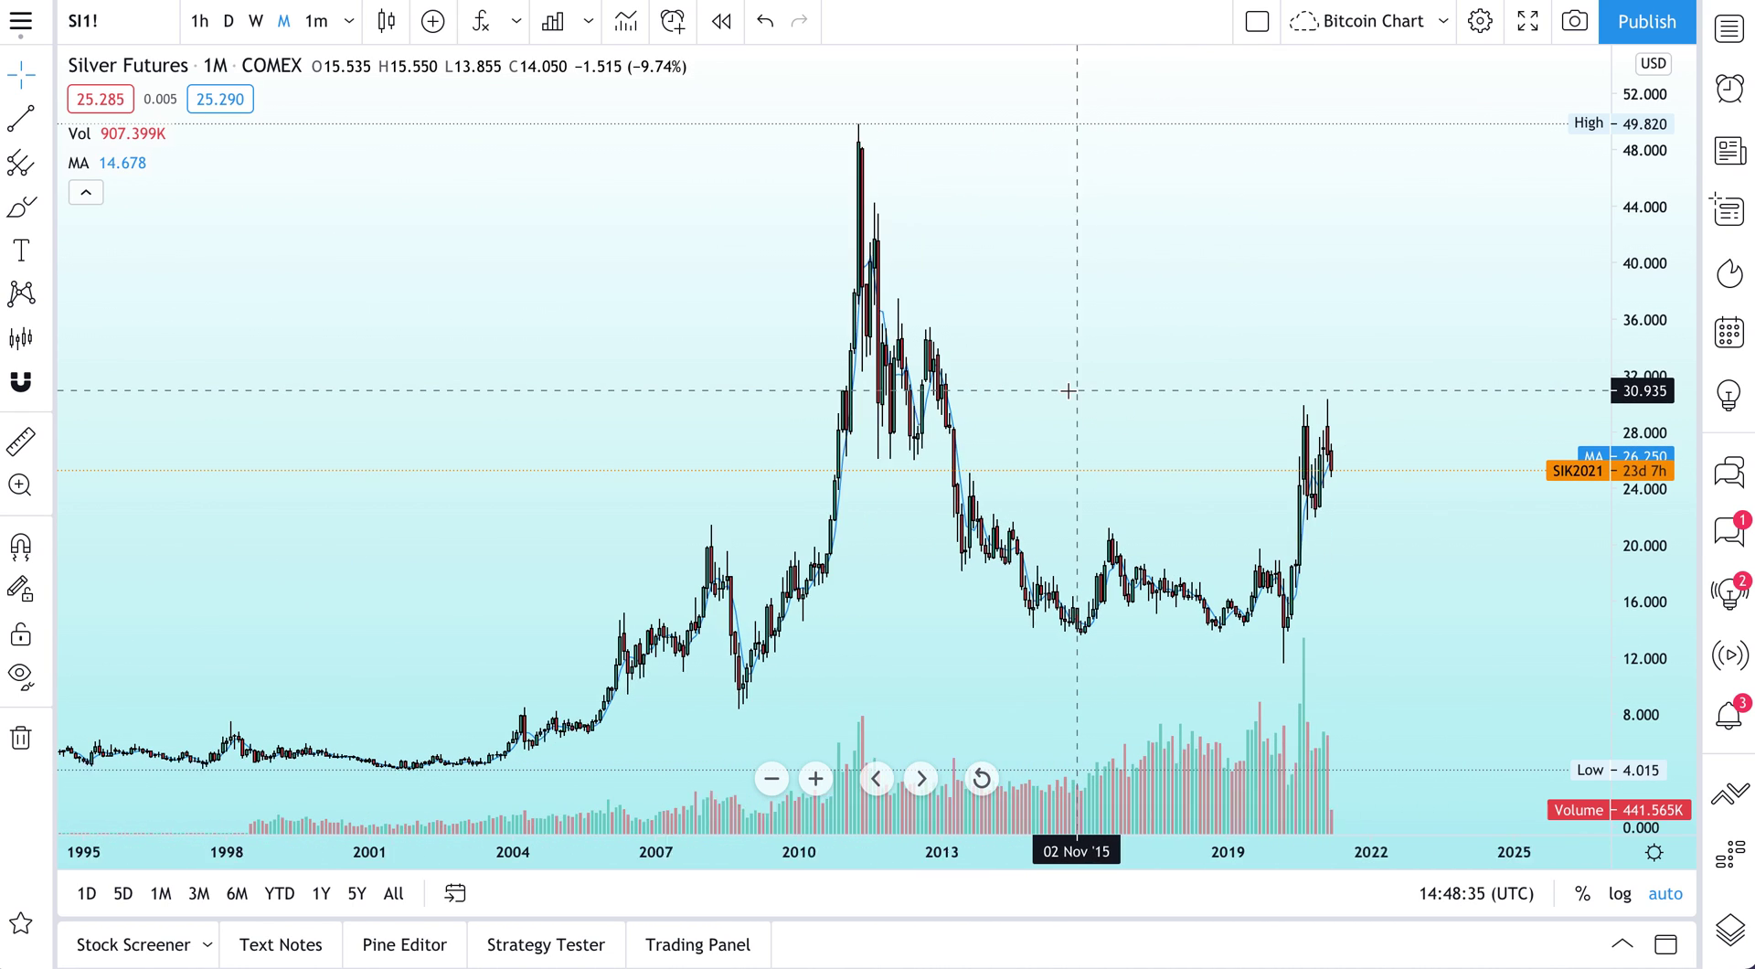
pyautogui.scroll(2, 1462, 315)
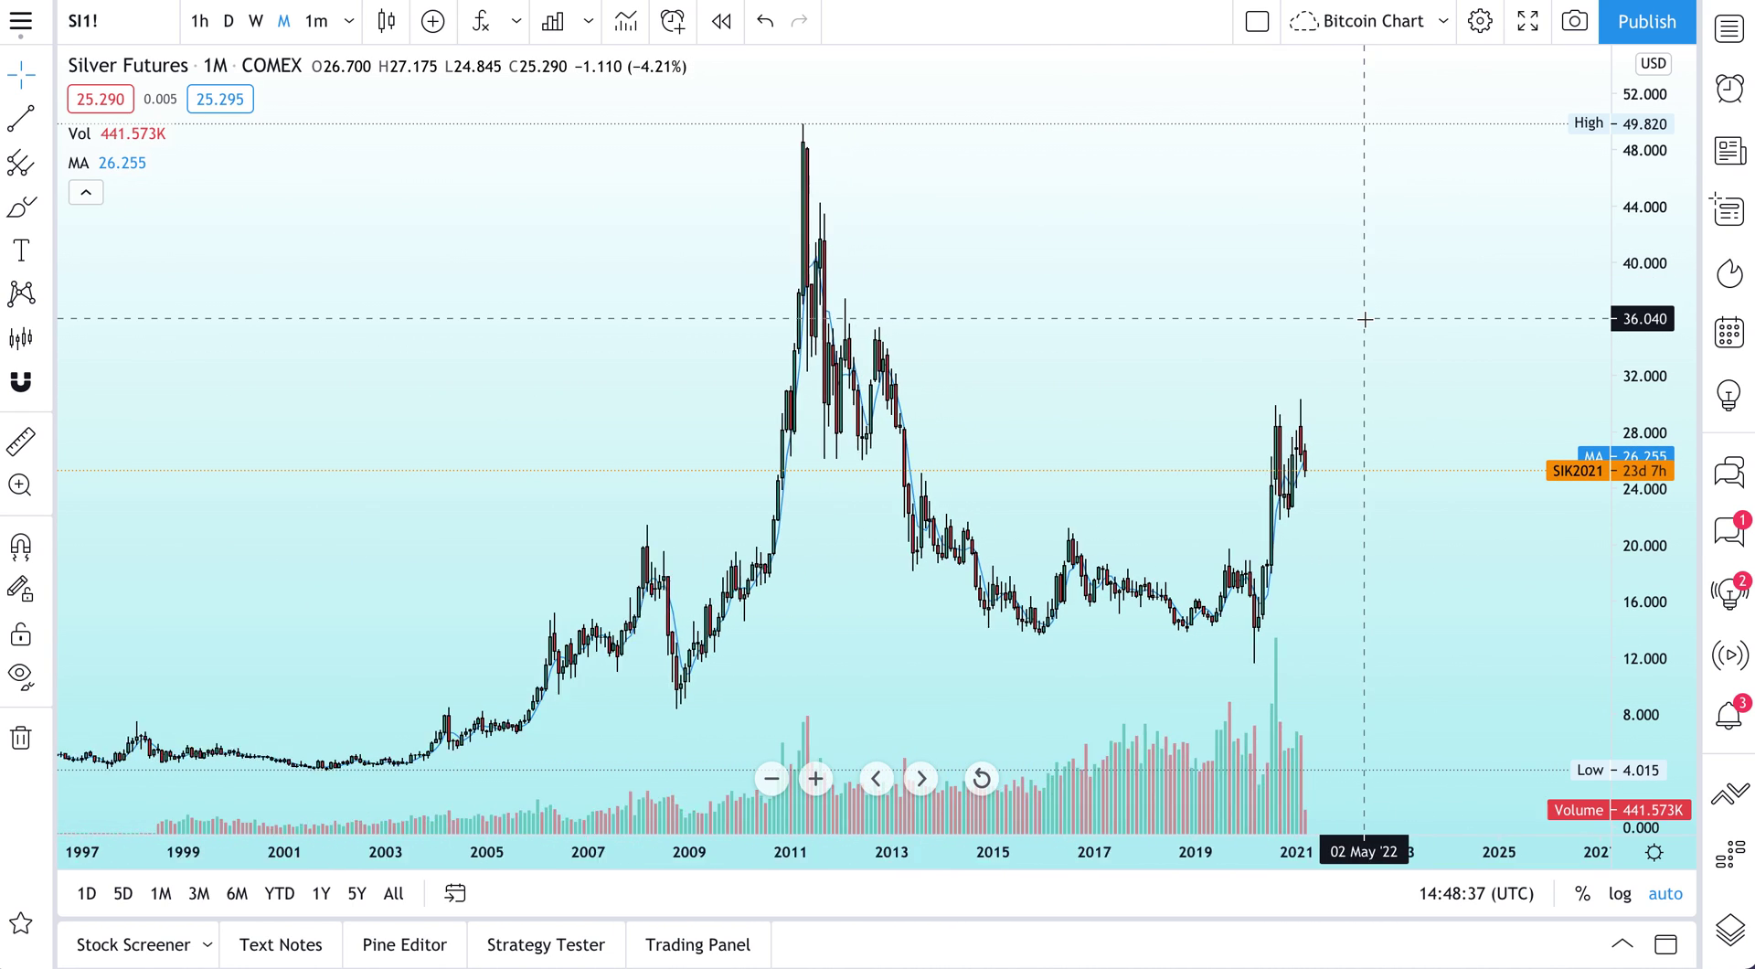
pyautogui.rightClick(1642, 186)
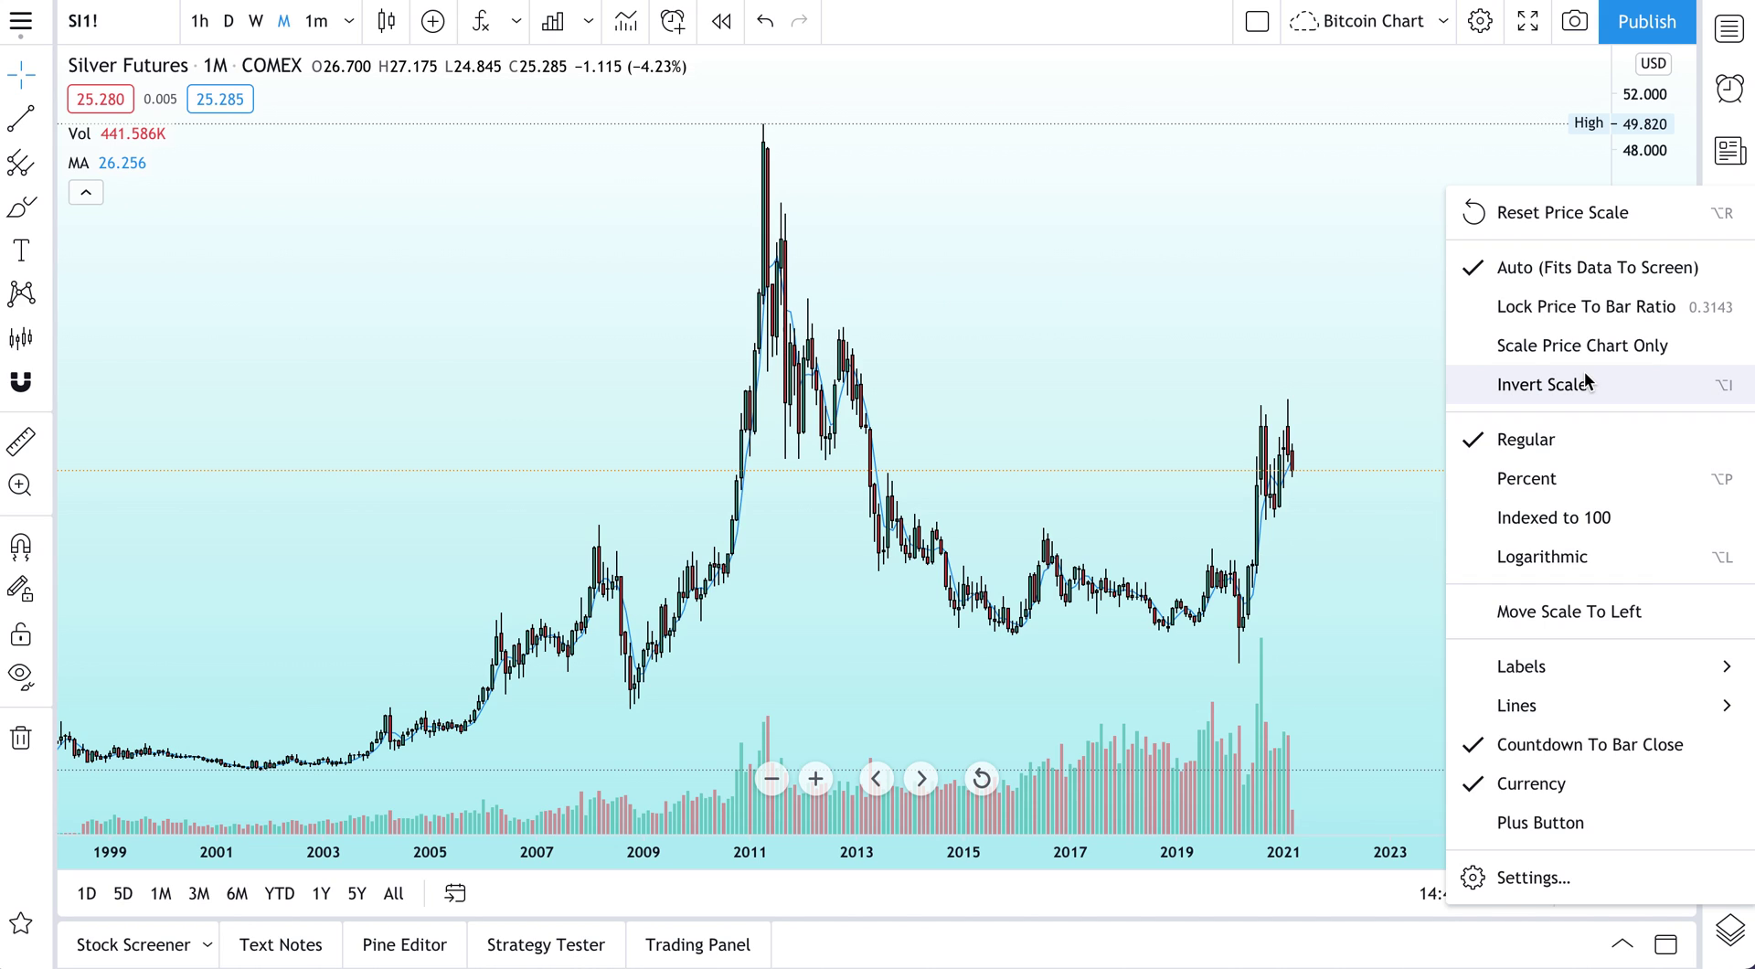
# Step: Try the Indexed to 100, Regular and Percent price scales in turn
pyautogui.click(1359, 277)
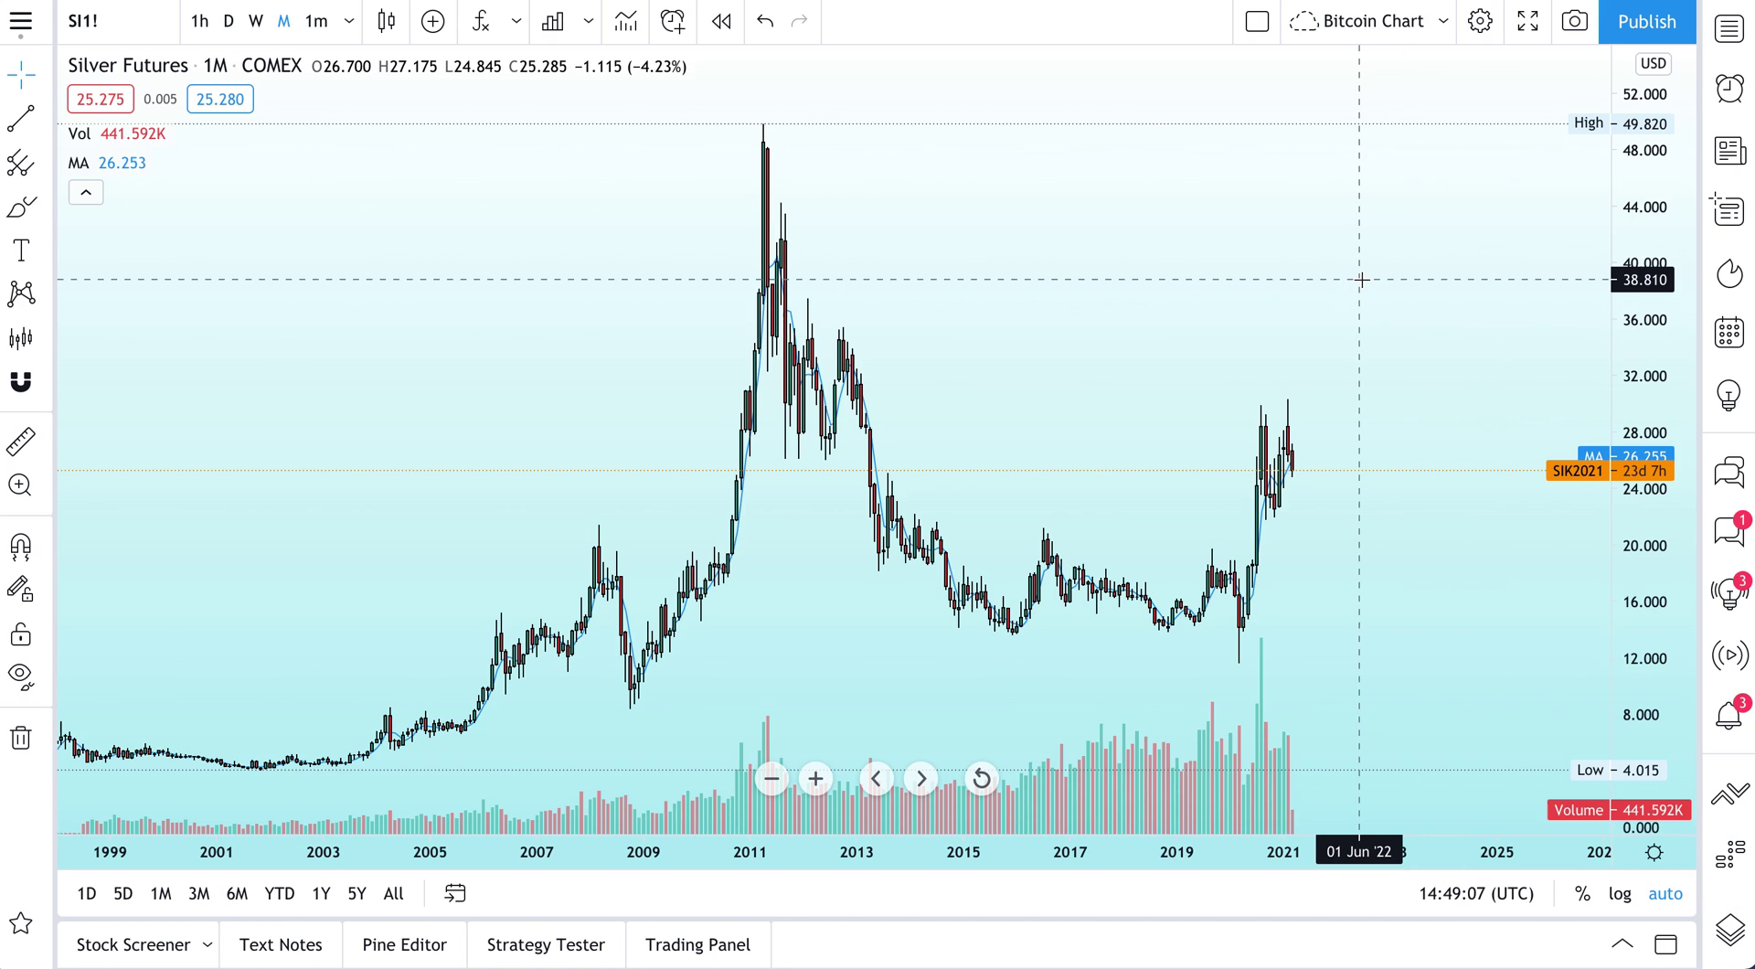
pyautogui.rightClick(1644, 189)
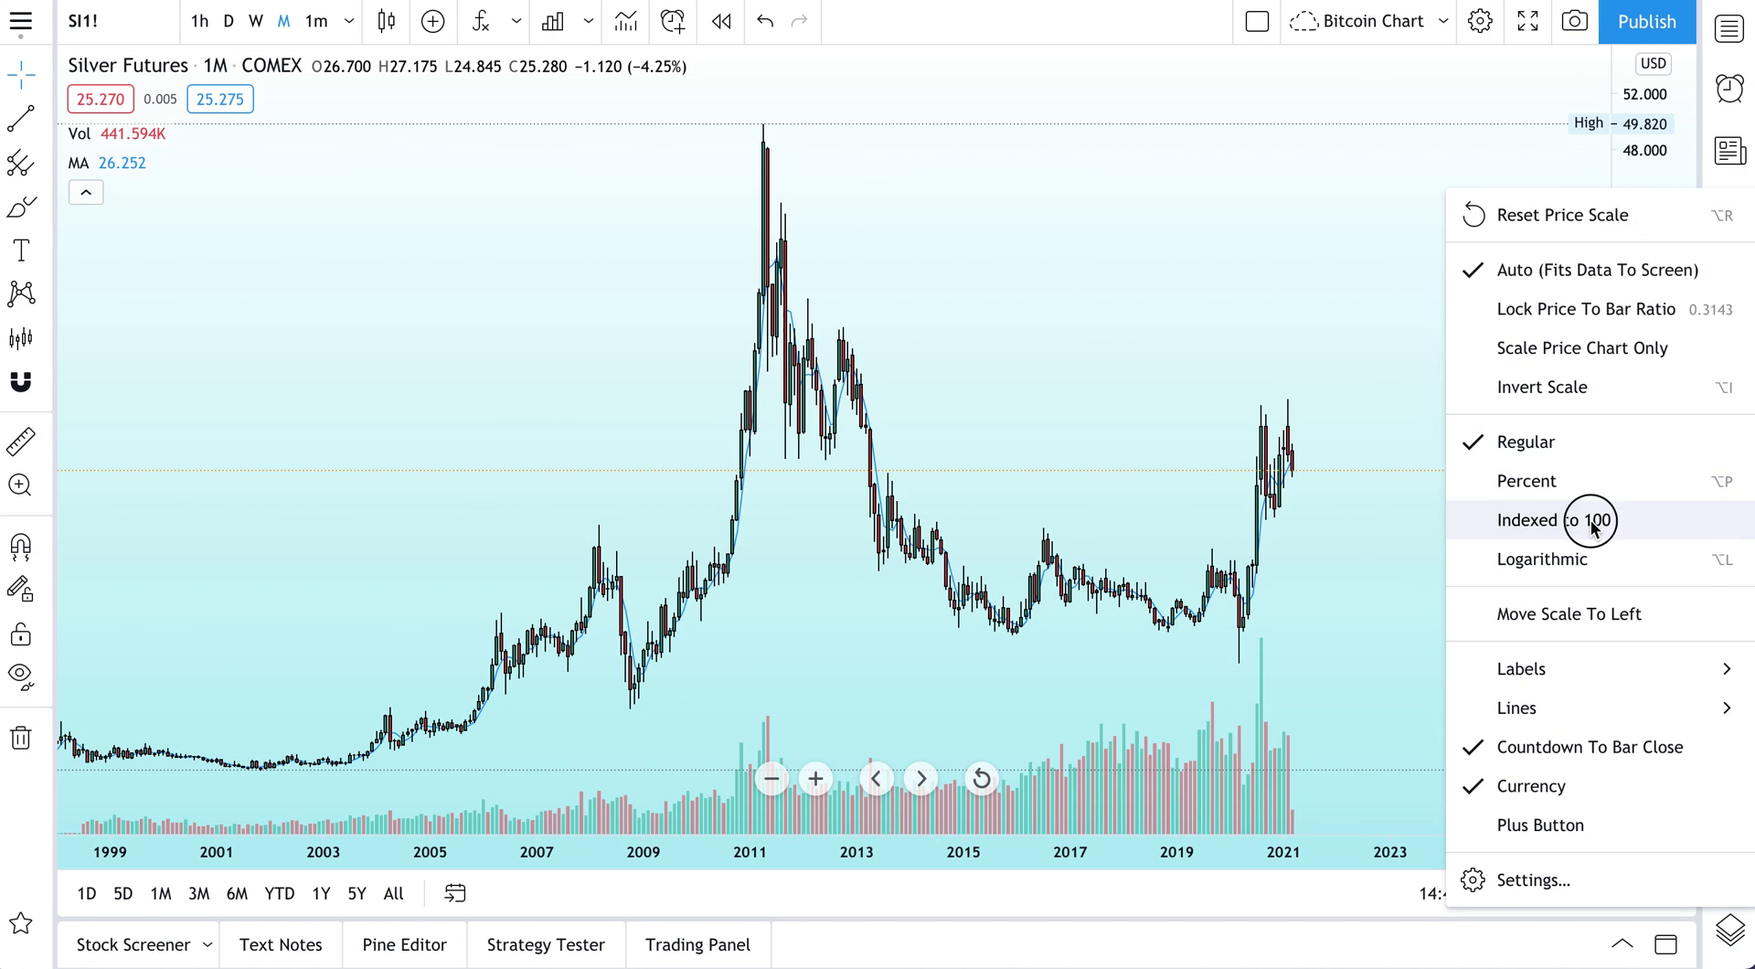
pyautogui.click(1590, 519)
pyautogui.rightClick(1643, 192)
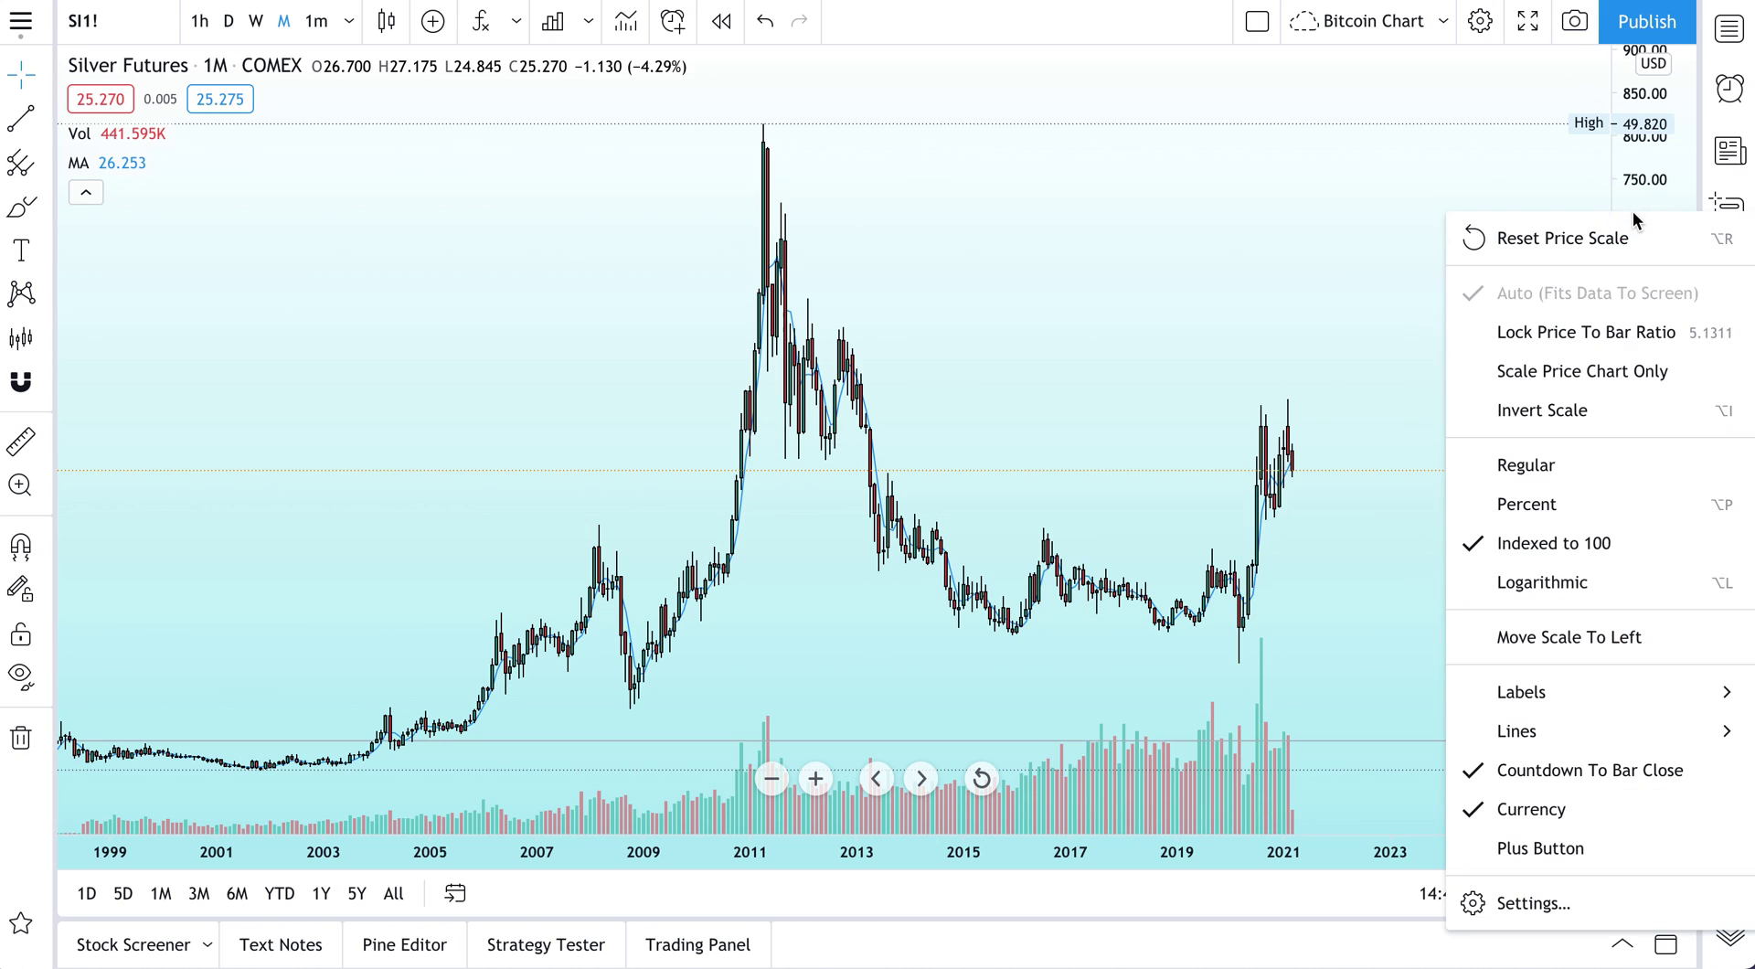
pyautogui.click(1573, 464)
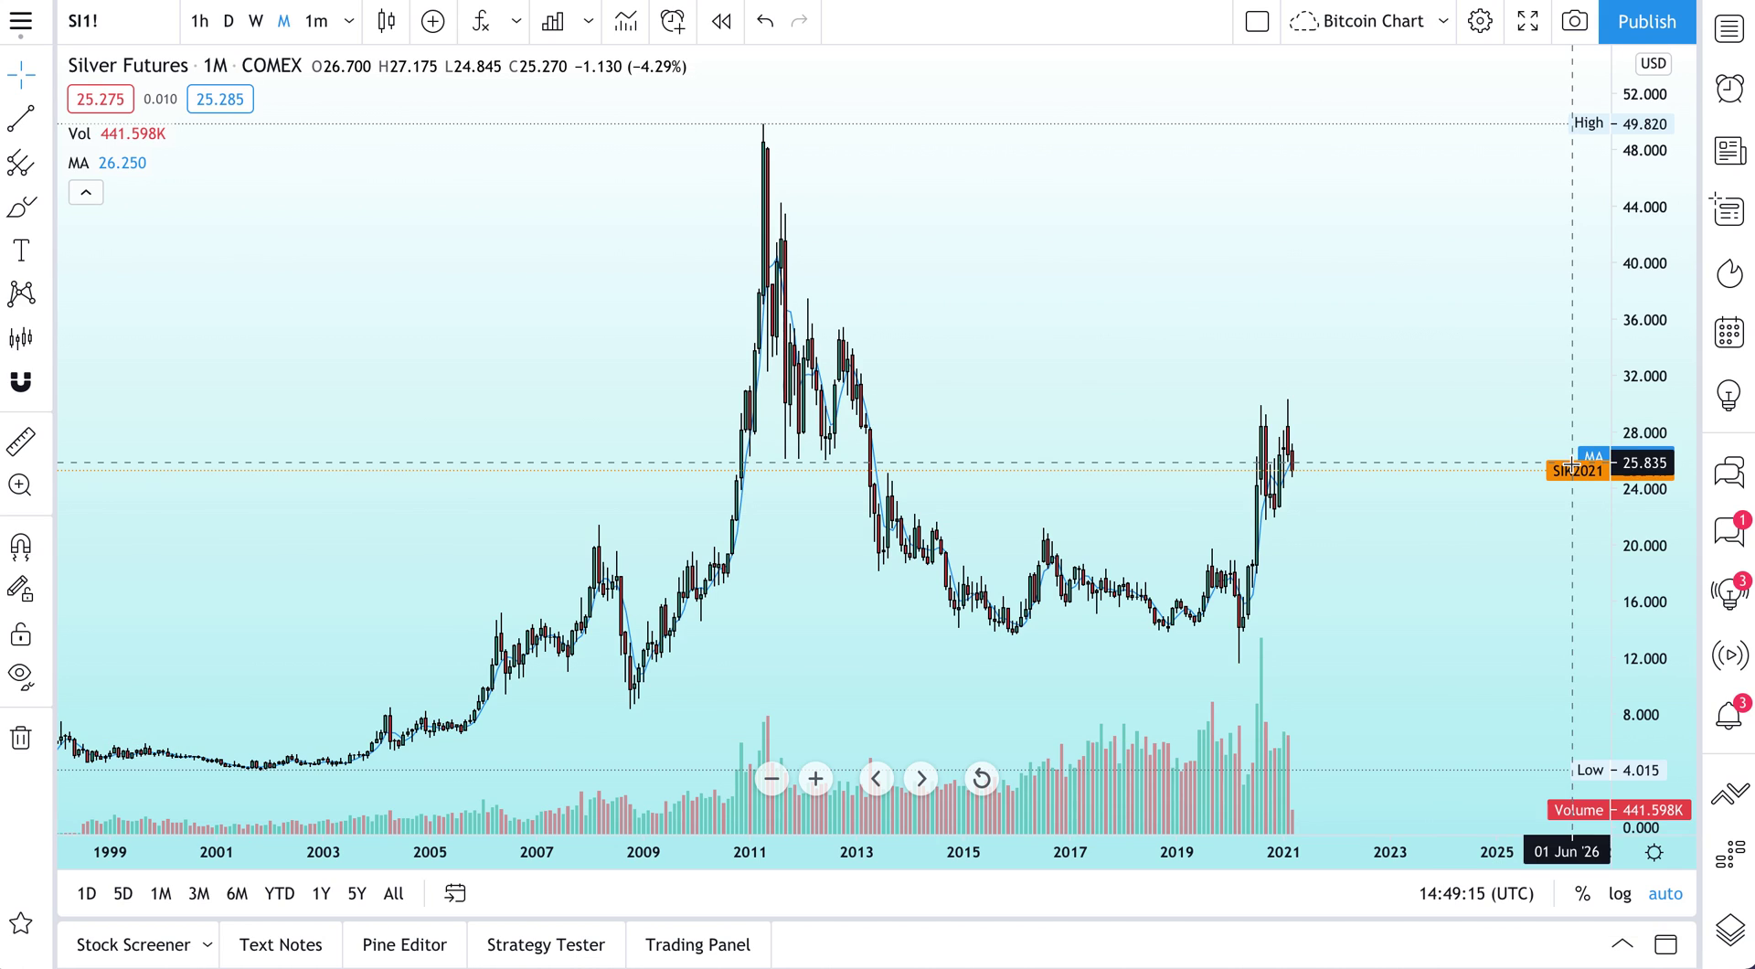
pyautogui.rightClick(1636, 190)
pyautogui.click(1545, 484)
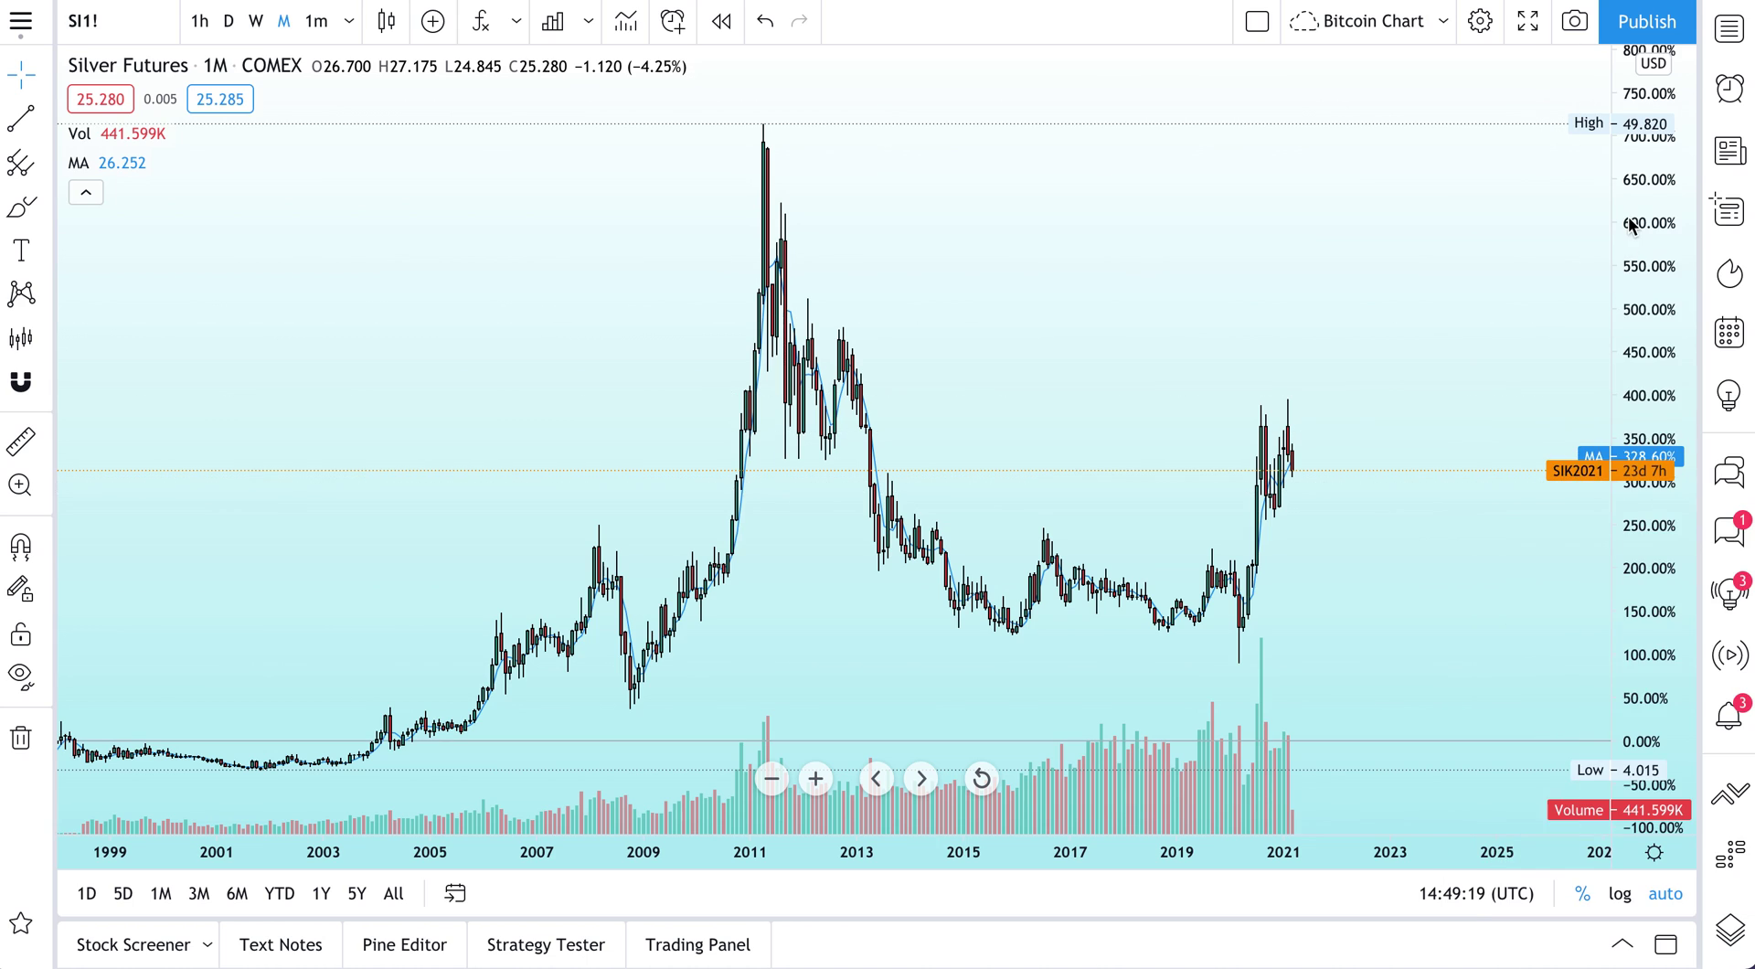
# Step: Set the price scale to Logarithmic after another Indexed to 100 trial, then recheck the menu
pyautogui.rightClick(1634, 219)
pyautogui.click(1584, 549)
pyautogui.rightClick(1656, 234)
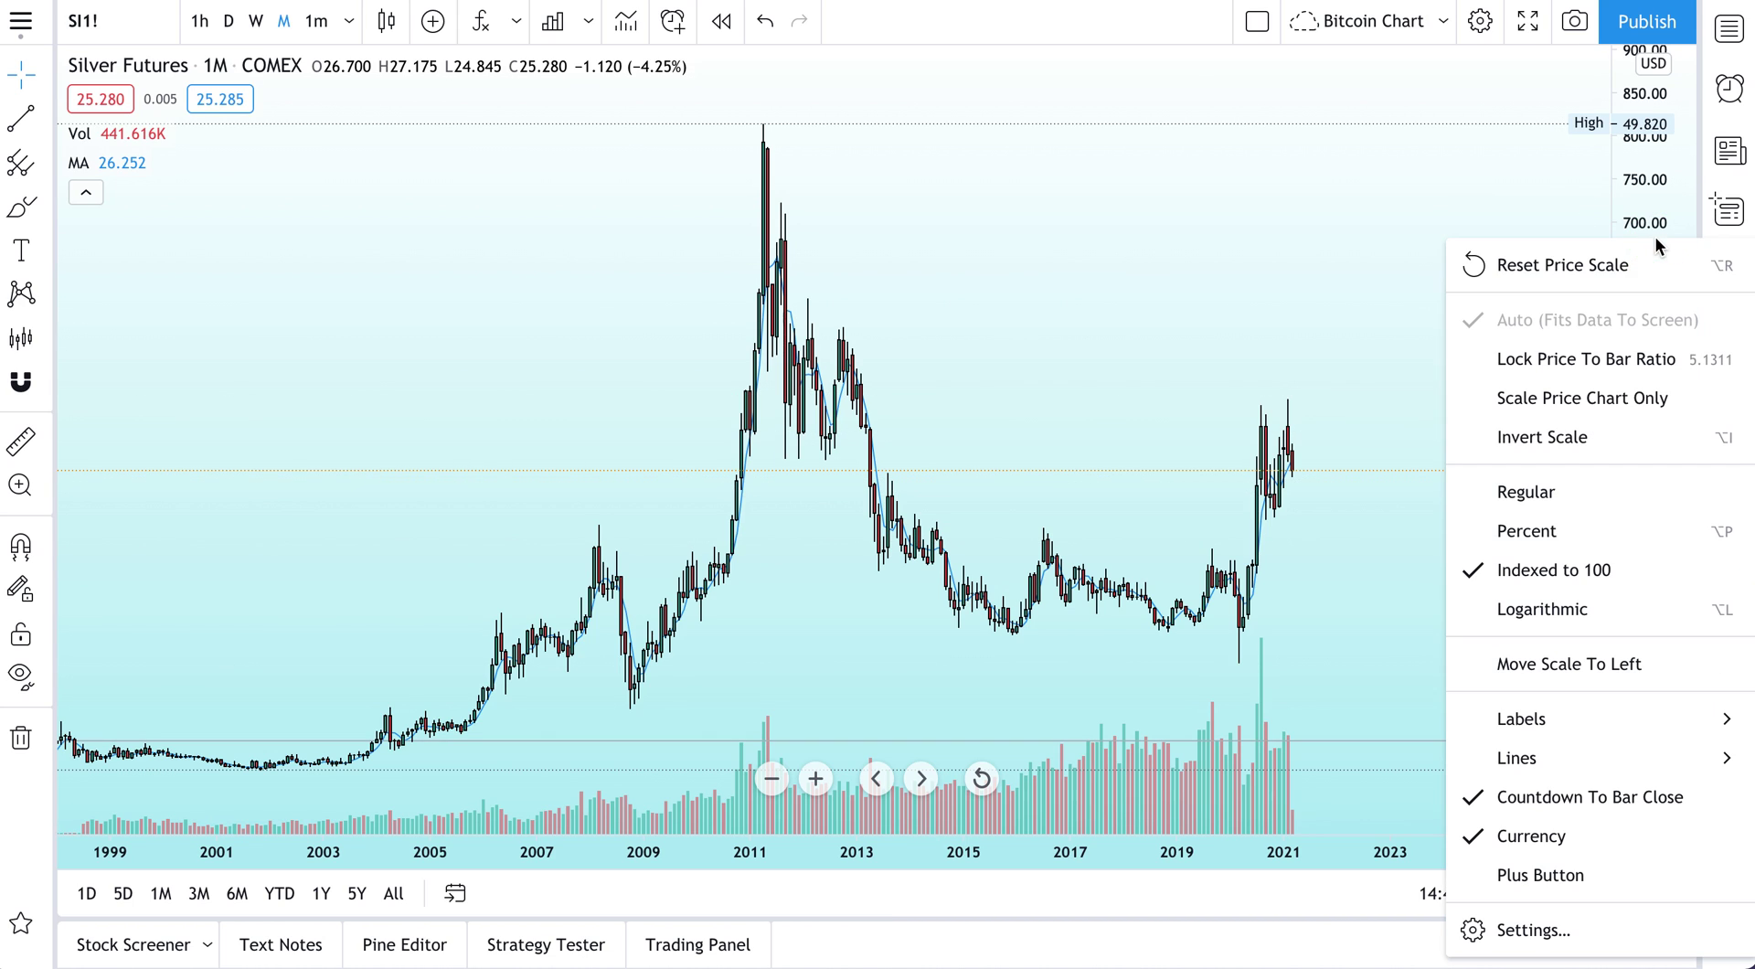
pyautogui.click(1584, 590)
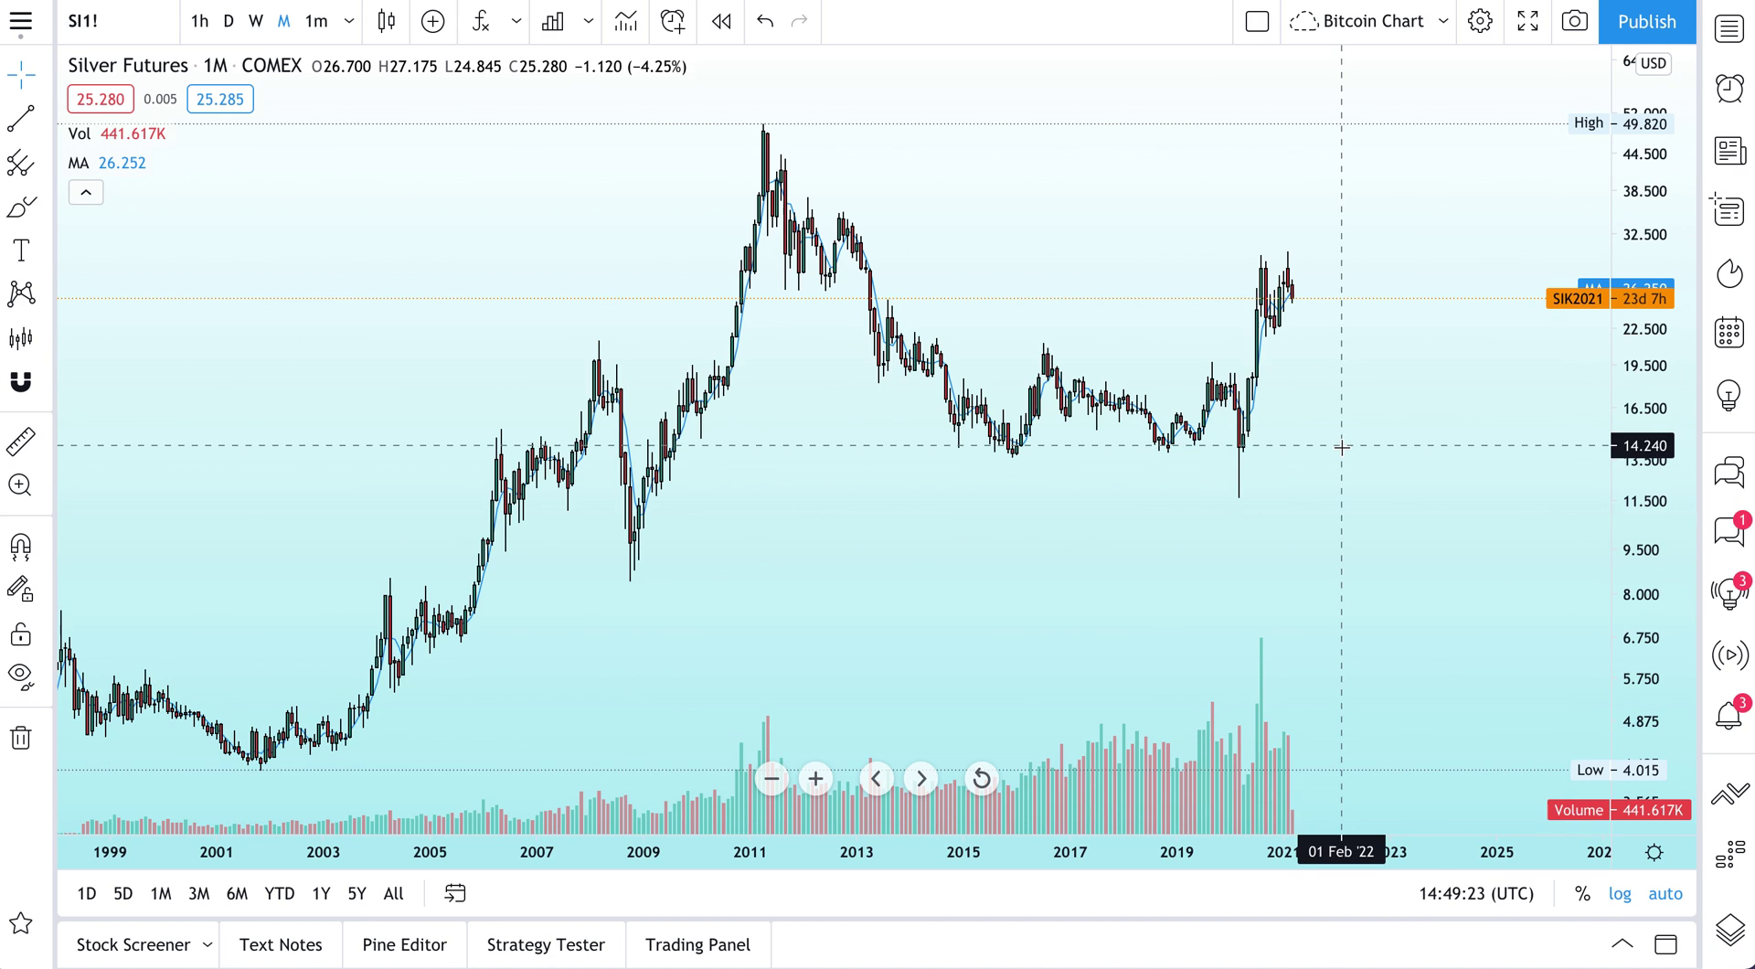
pyautogui.scroll(2, 1144, 483)
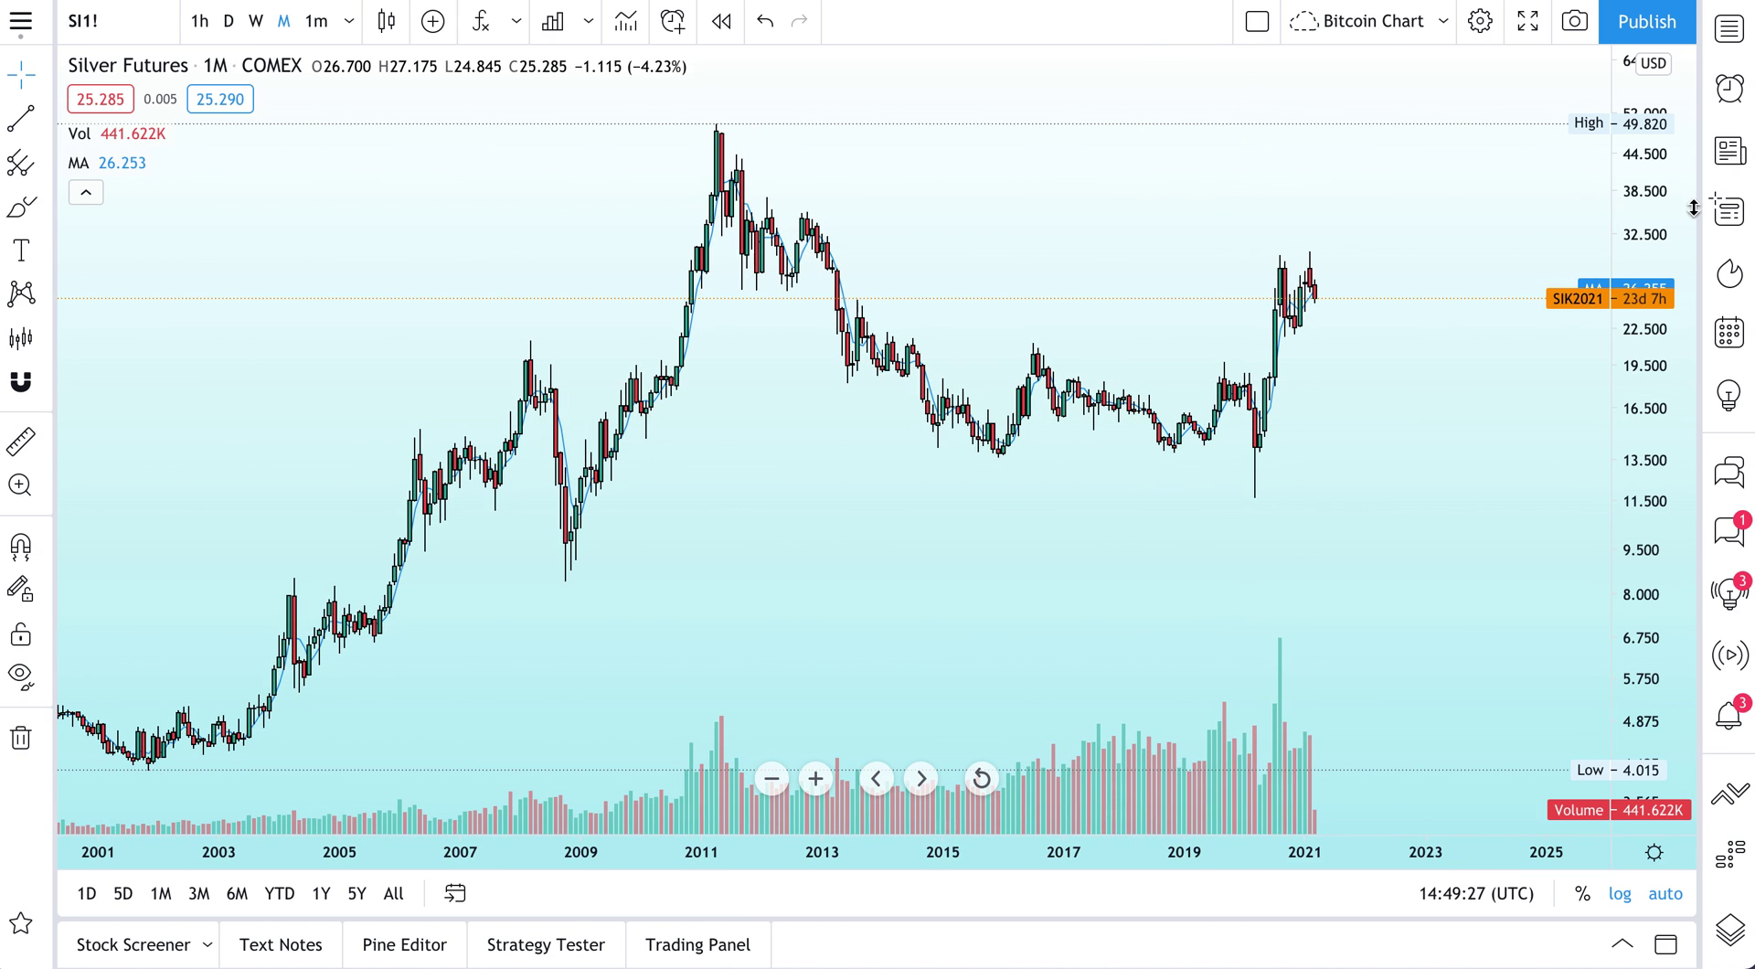
pyautogui.rightClick(1631, 210)
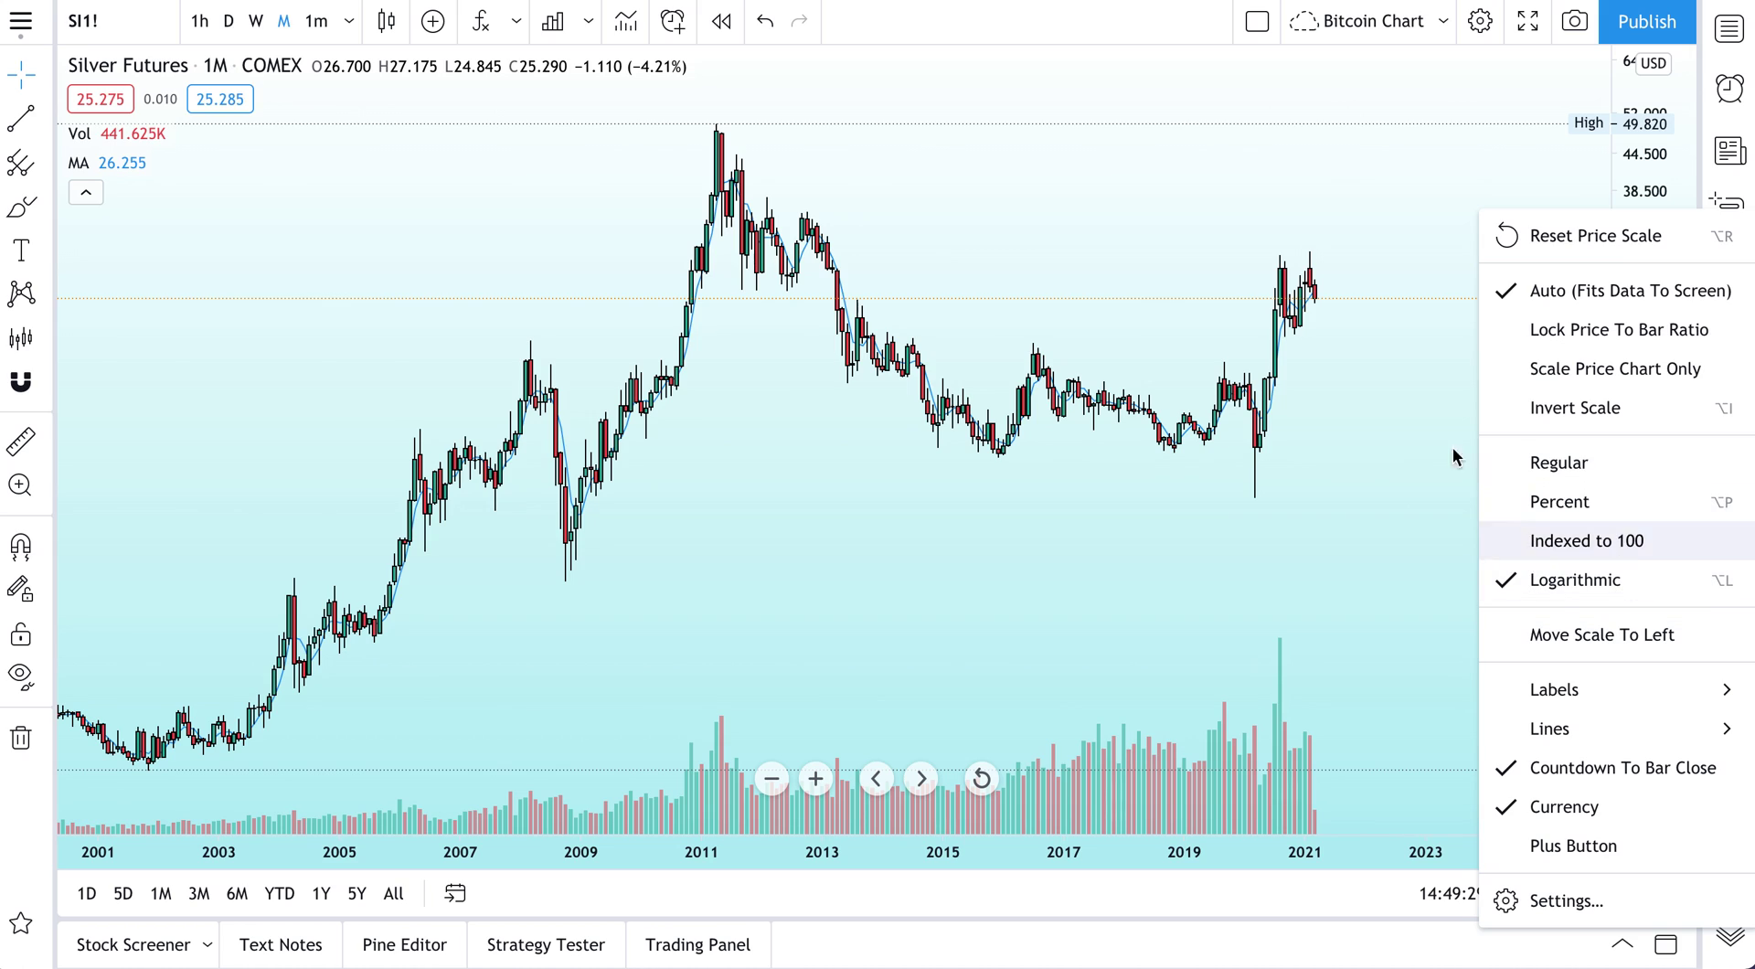